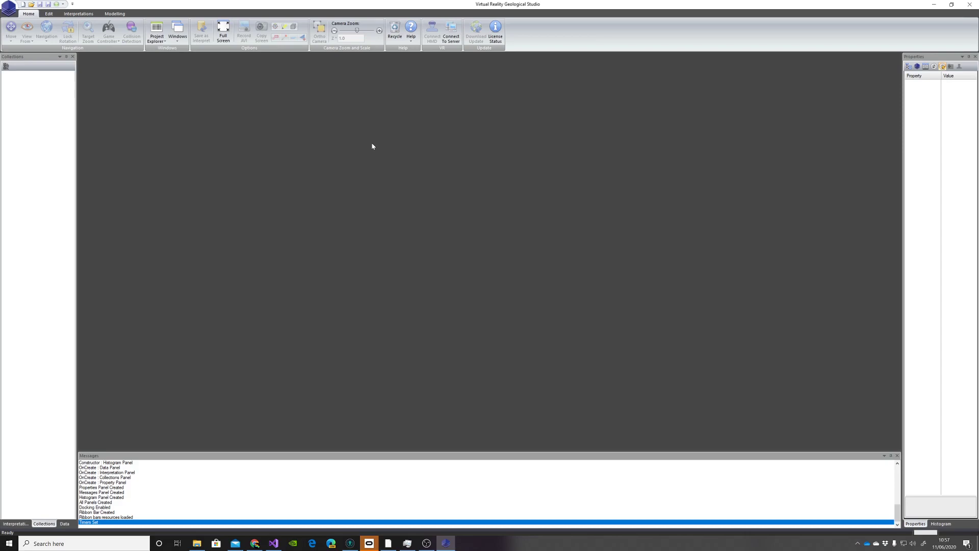
Create a new project named NewMills in the New Mills Tors data folder.
click(8, 11)
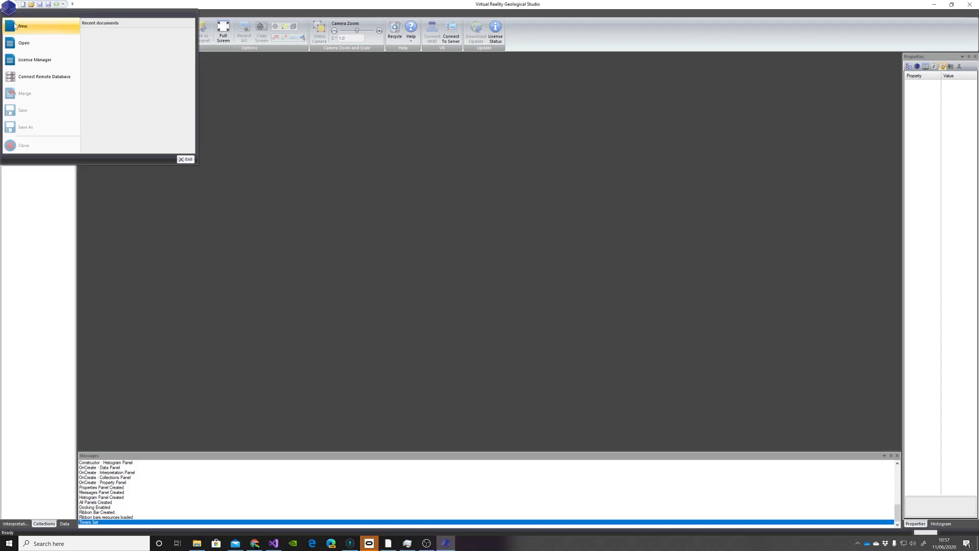
click(22, 27)
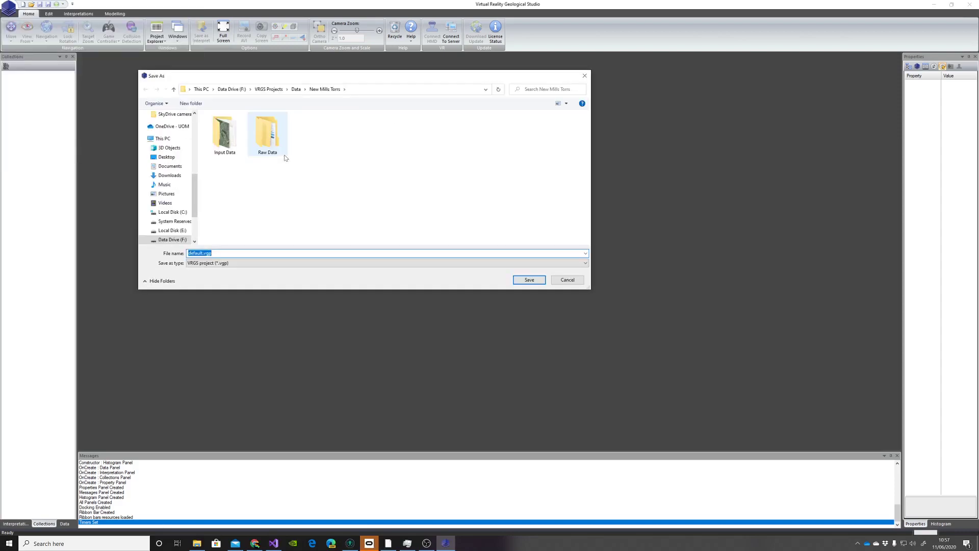
click(202, 253)
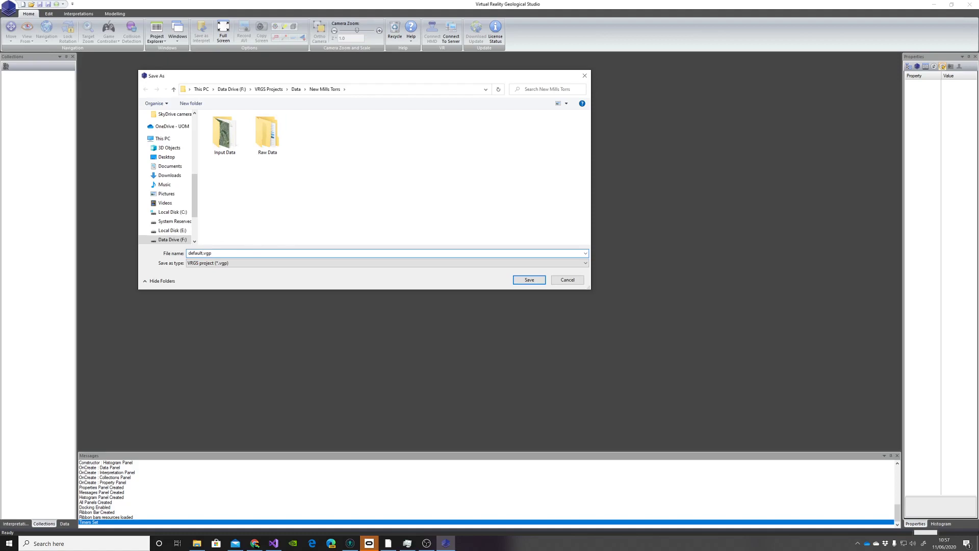
drag(202, 253, 191, 252)
text(NewMills)
key(Return)
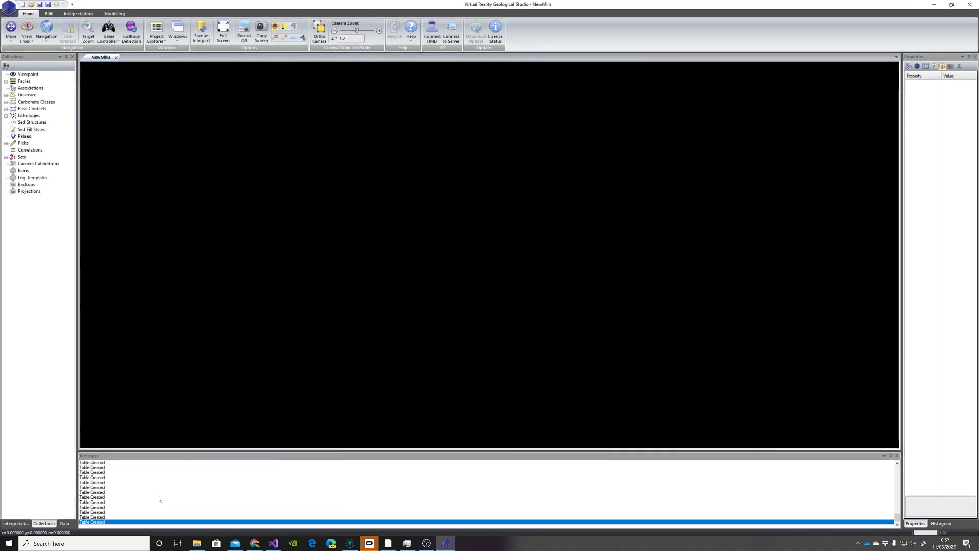
click(8, 8)
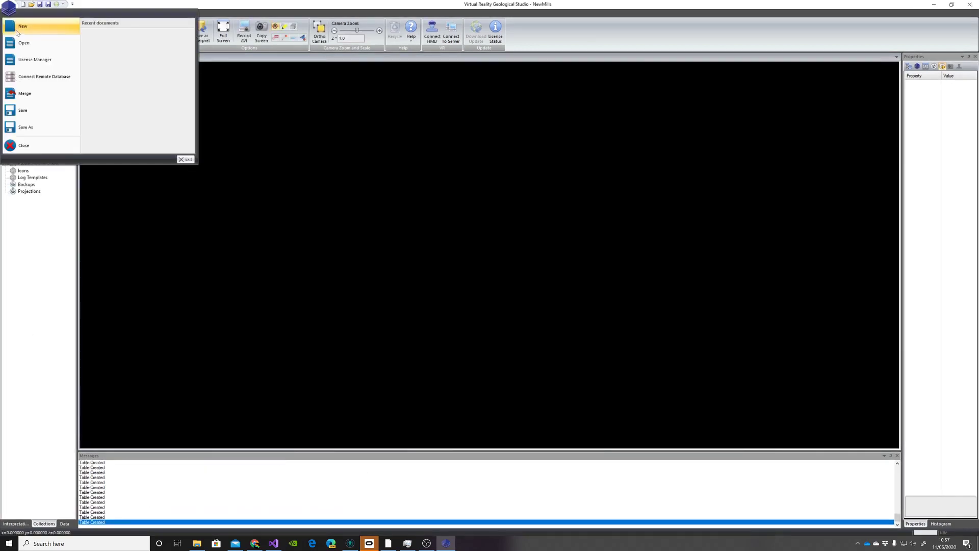
click(41, 209)
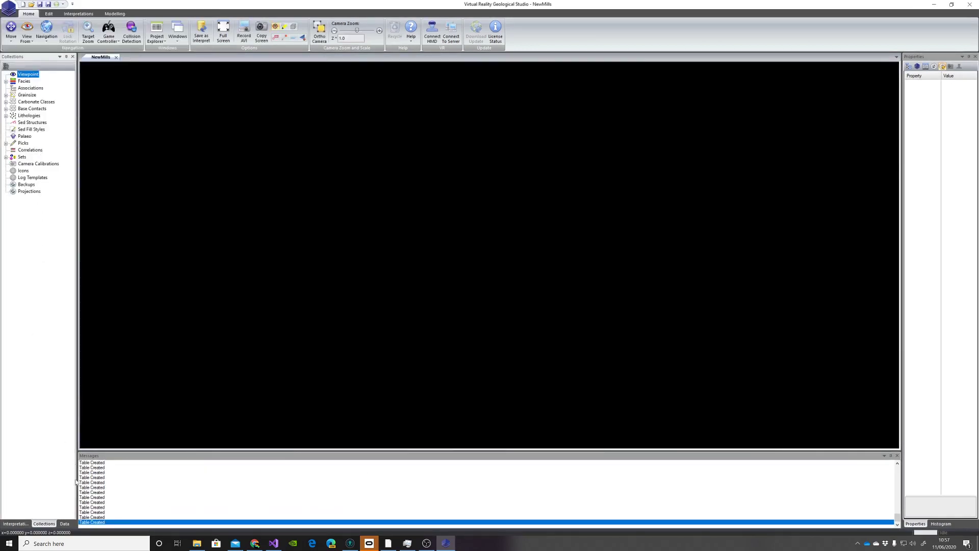
Import the sk0085_dsm_1m.asc file from the Input Data folder as an ArcInfo ASCII point cloud.
click(65, 524)
right_click(33, 75)
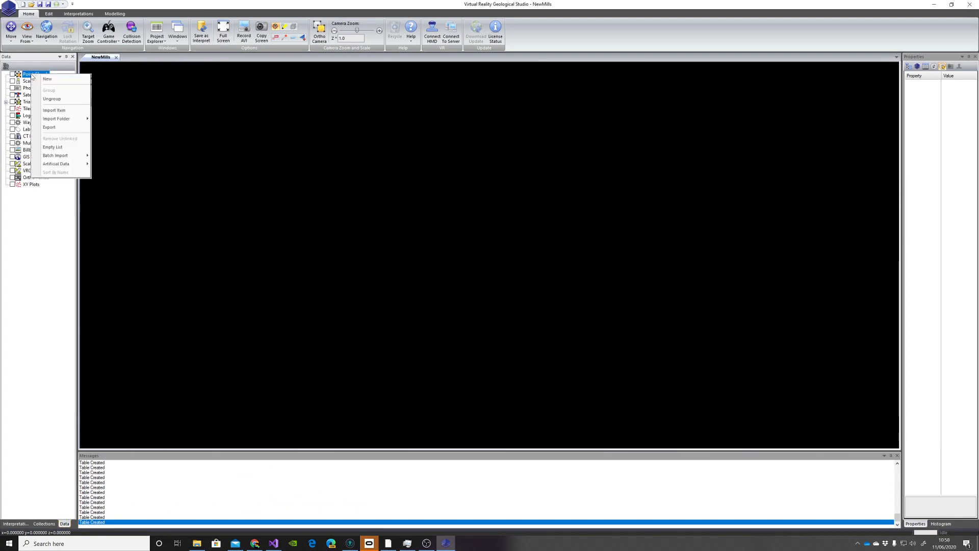
click(55, 111)
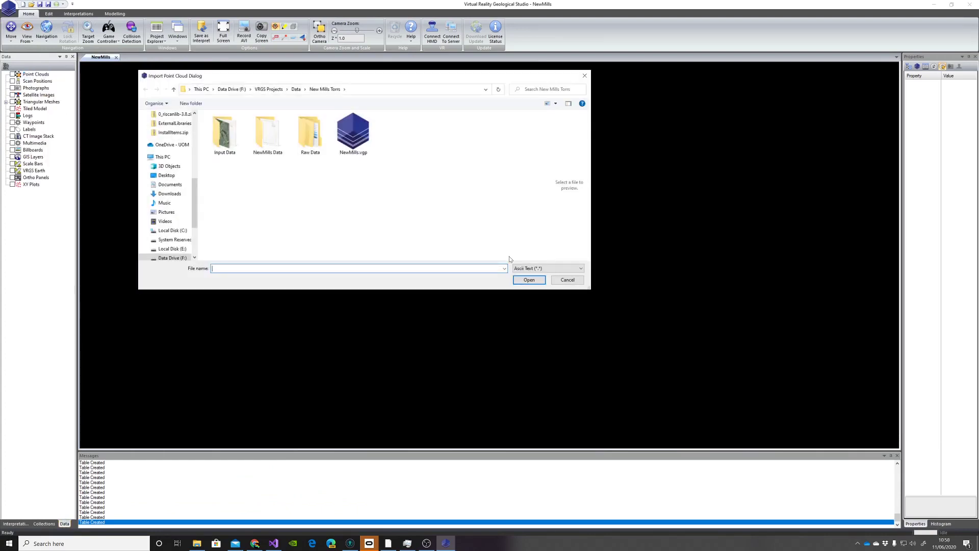
click(543, 269)
click(543, 270)
click(543, 270)
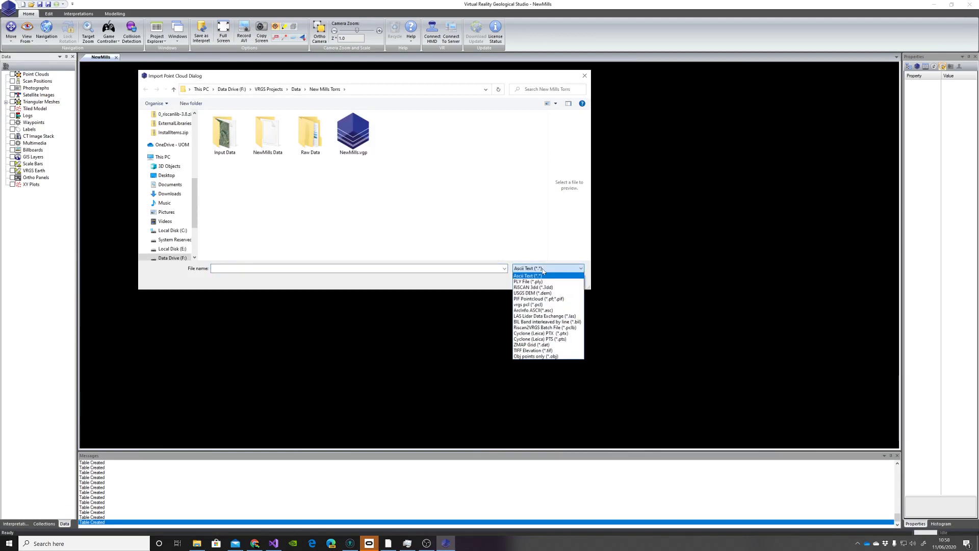
click(533, 310)
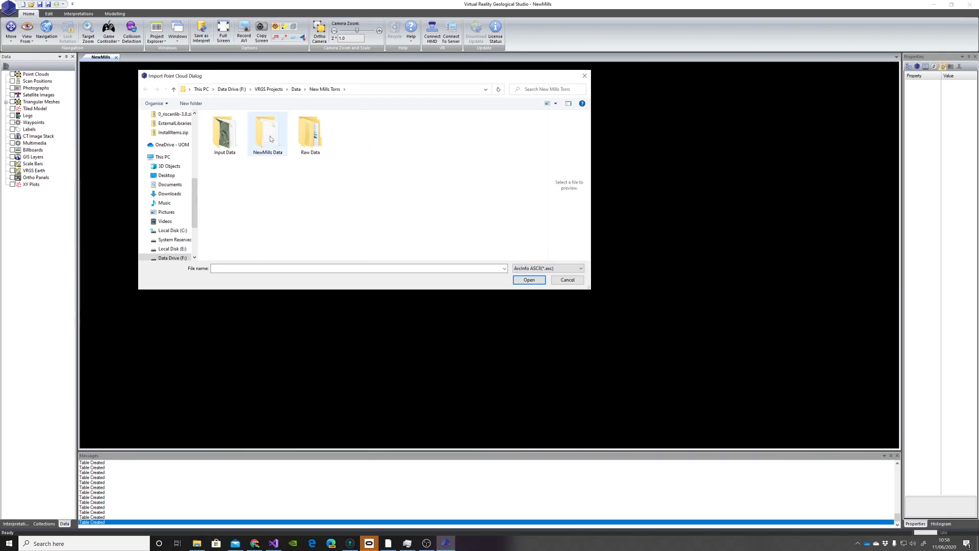
double_click(224, 134)
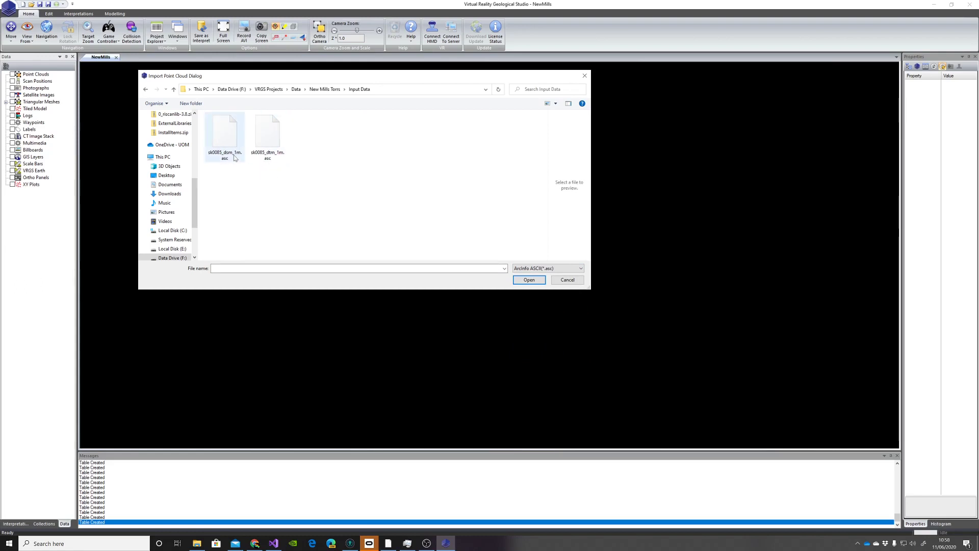
click(226, 143)
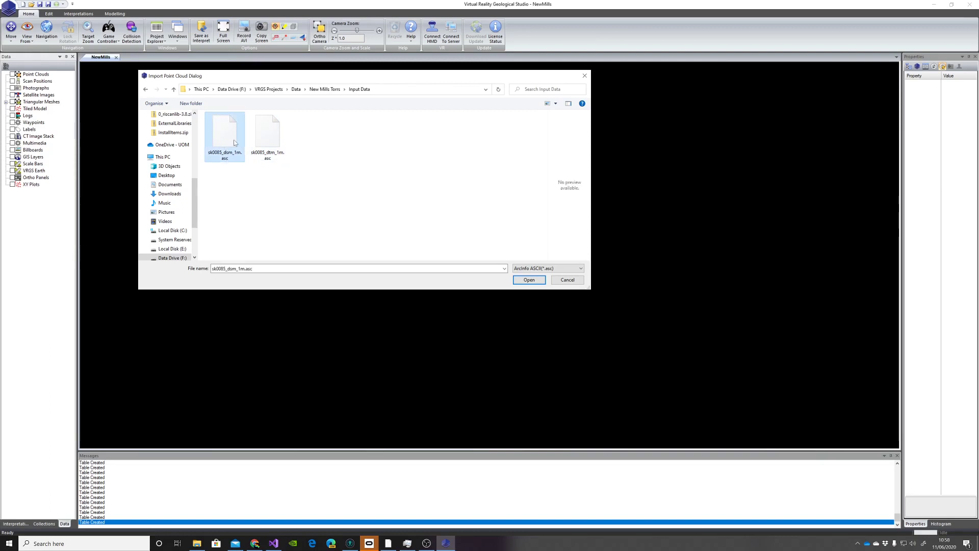
click(535, 279)
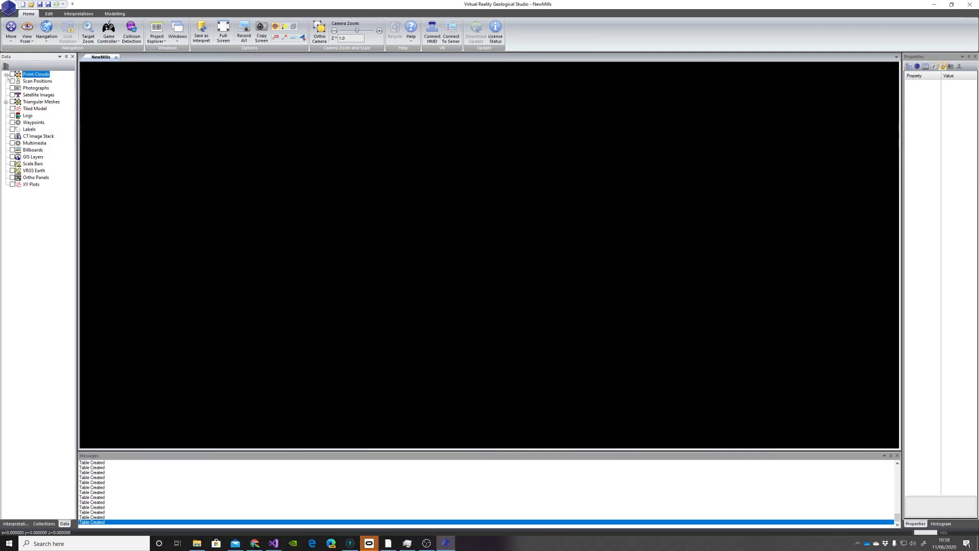
Display the sk0085_dsm_1m point cloud and tilt it to an oblique view.
click(6, 74)
click(20, 81)
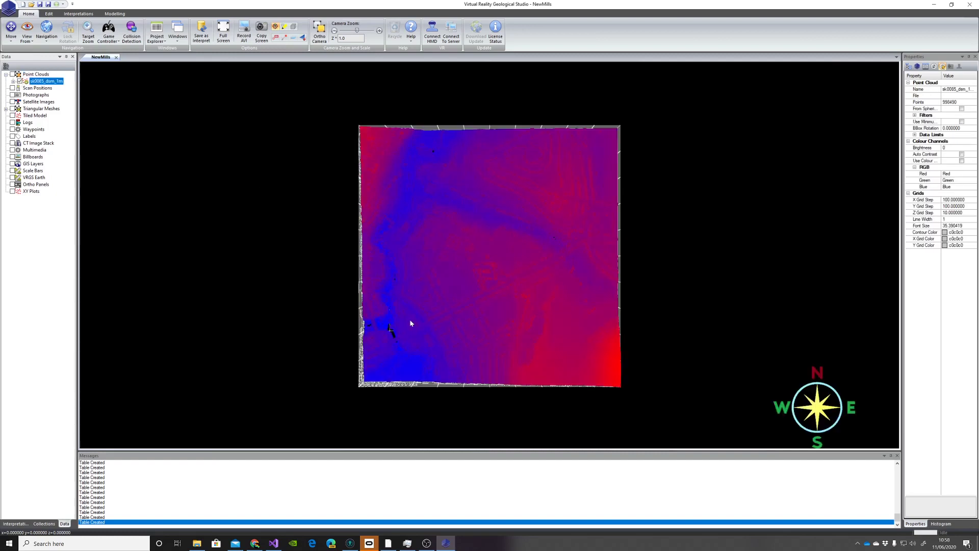
drag(411, 323, 449, 141)
Import GBOverviewPlus.tif as a satellite image and display it beneath the point cloud.
click(36, 102)
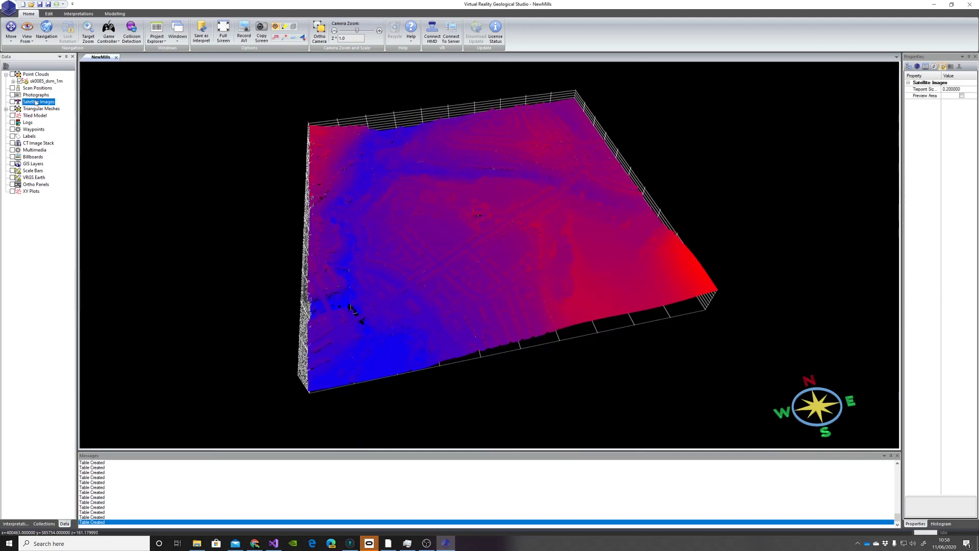
right_click(36, 102)
click(51, 142)
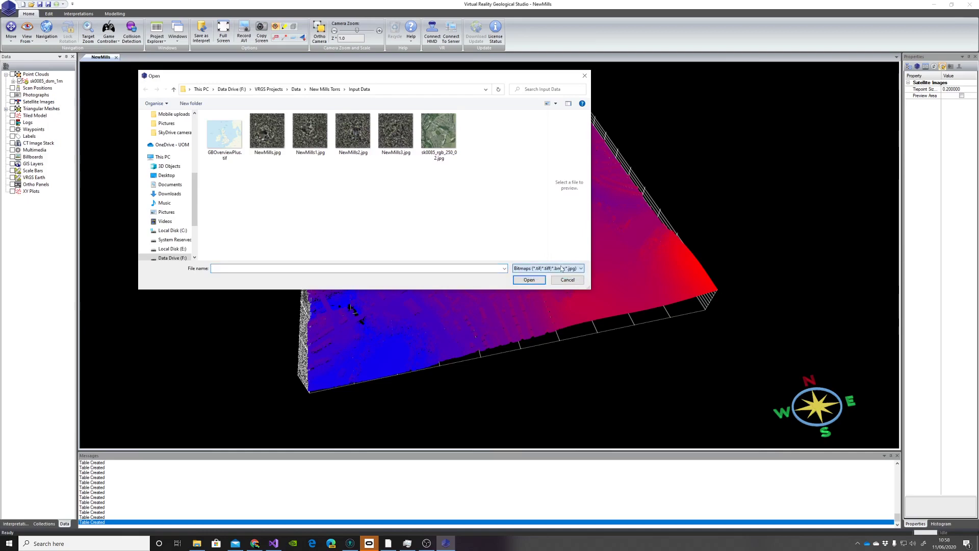
double_click(222, 150)
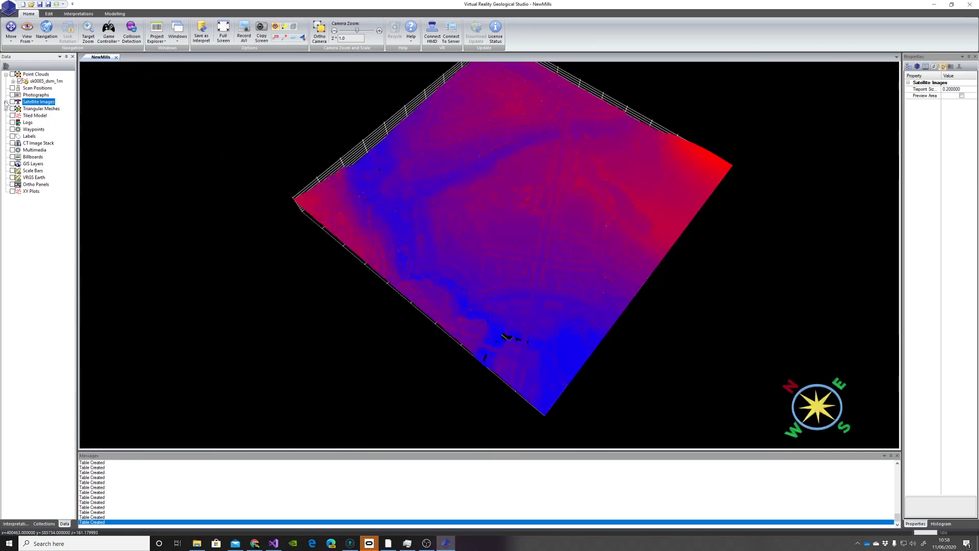
click(33, 110)
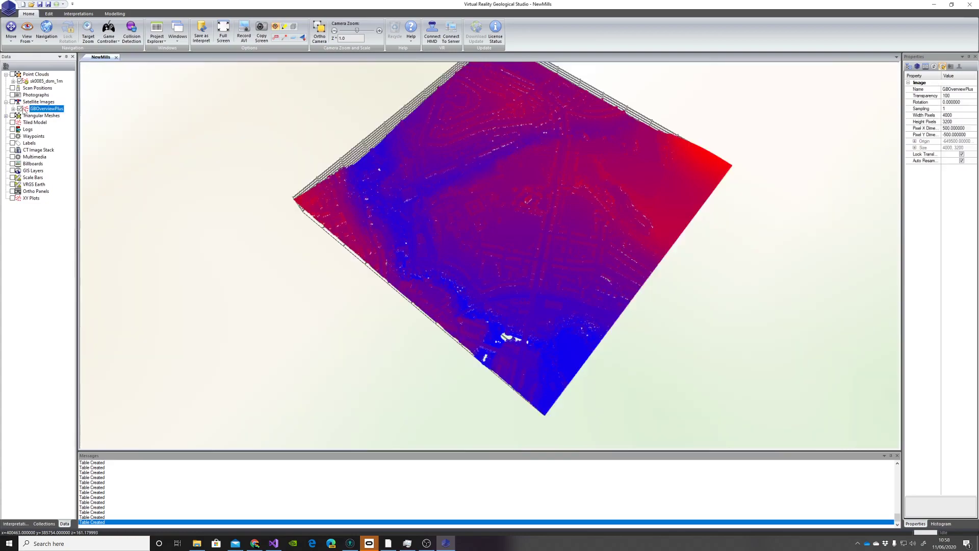
Examine where the point cloud sits on the Great Britain overview map, and hide the GBOverviewPlus image.
scroll(567, 250, down, 15)
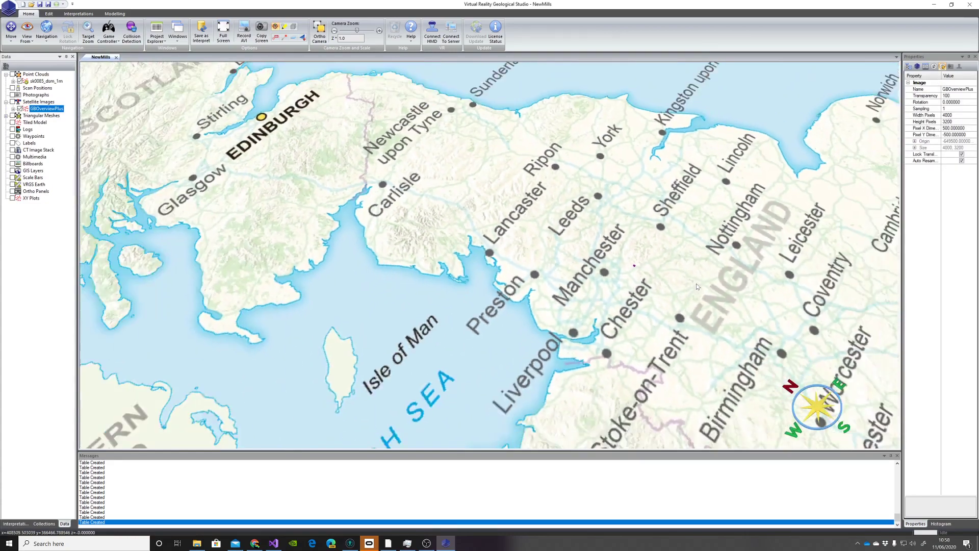
drag(696, 283, 444, 185)
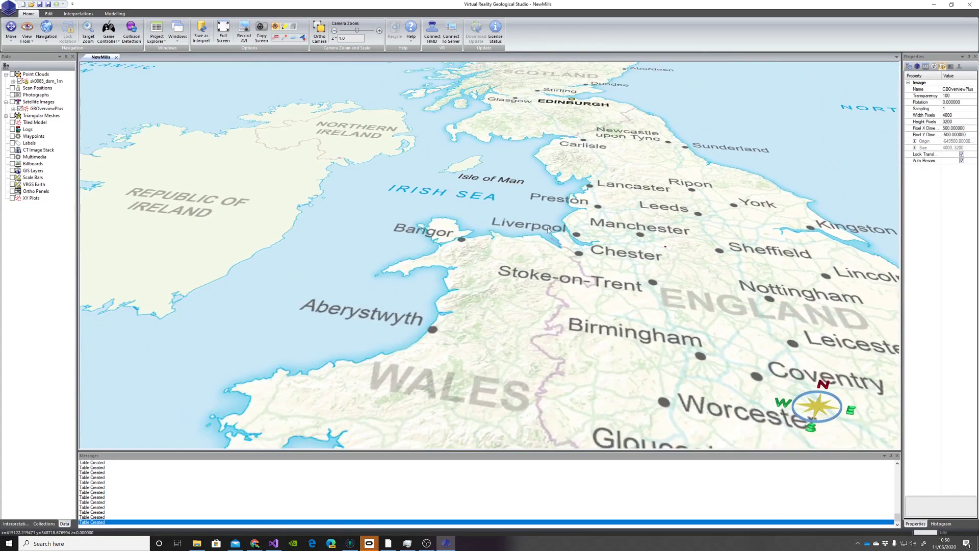
drag(547, 226, 556, 181)
scroll(558, 184, up, 2)
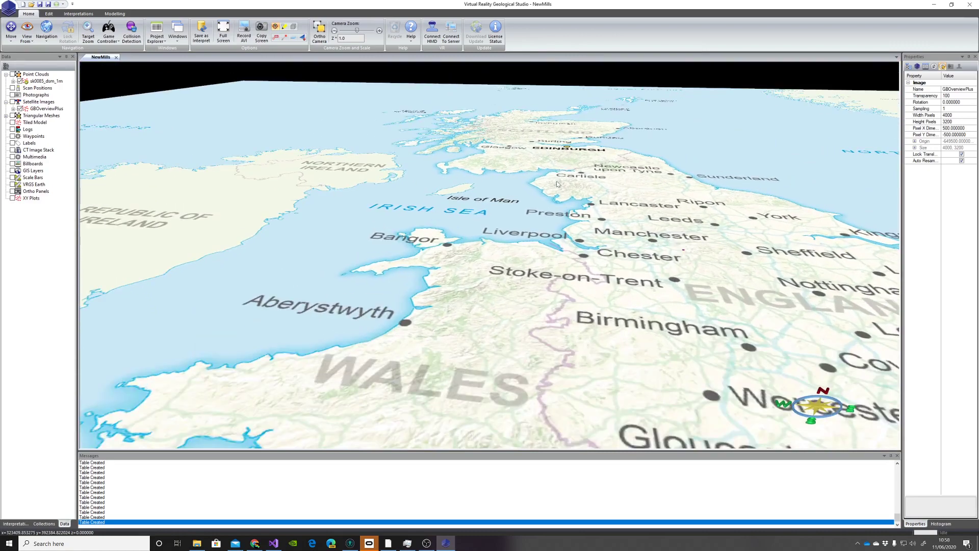
scroll(607, 173, up, 2)
middle_drag(607, 174, 458, 166)
scroll(458, 166, up, 6)
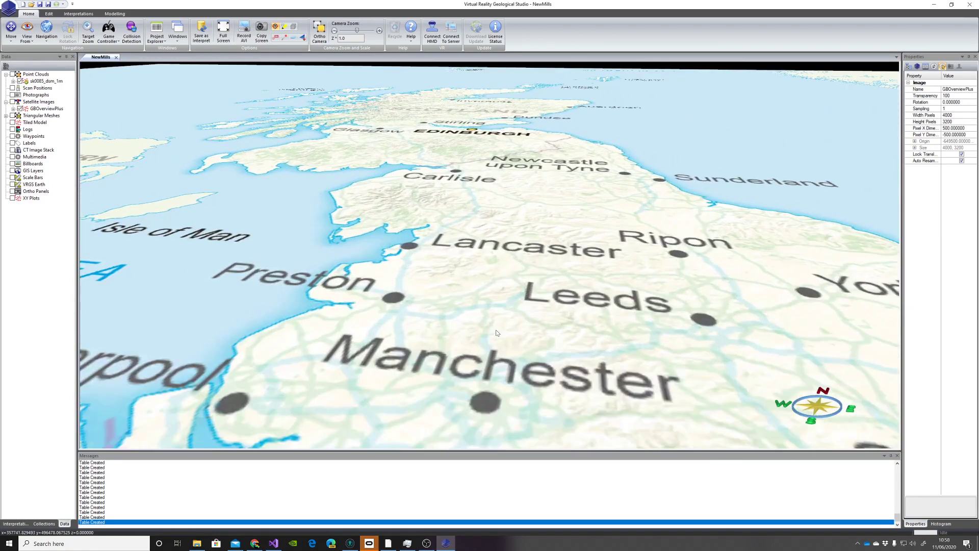
scroll(496, 330, up, 2)
middle_drag(496, 330, 412, 147)
scroll(412, 146, up, 2)
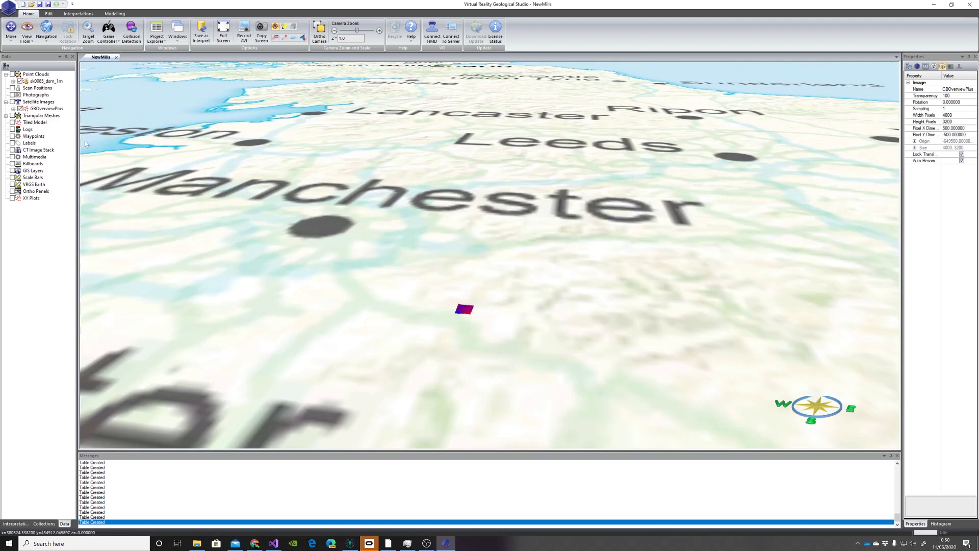
click(19, 108)
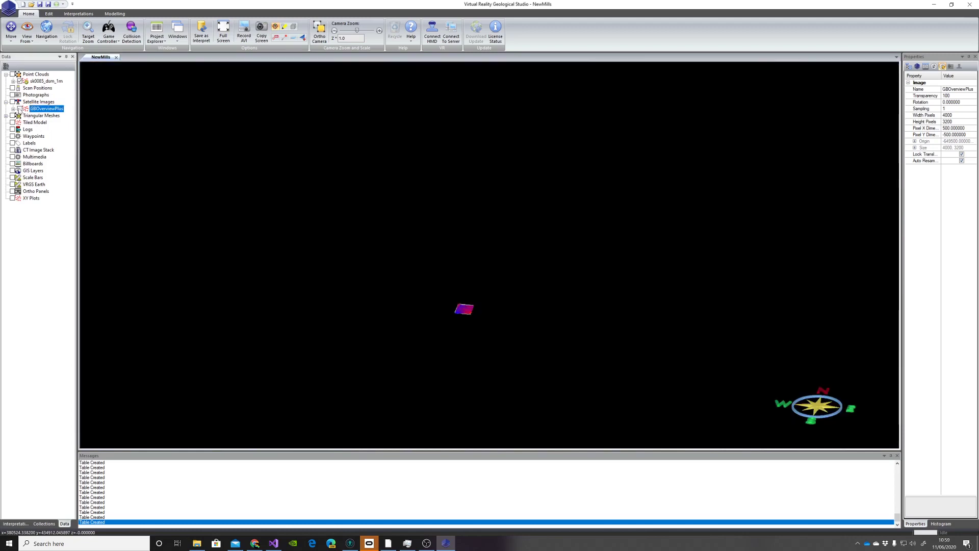
Triangulate the sk0085_dsm_1m point cloud from above with an increased maximum edge length and post-triangulation optimisation turned off.
click(13, 81)
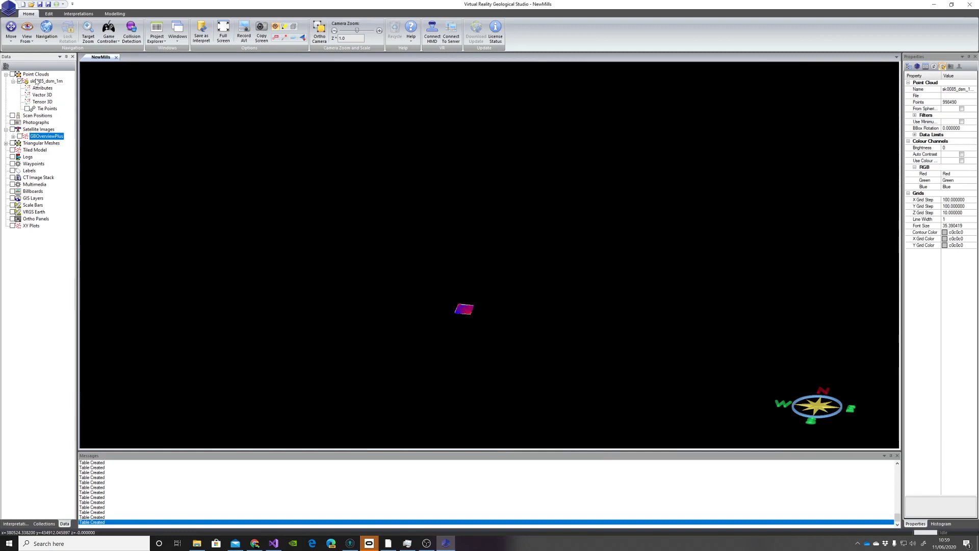
right_click(37, 82)
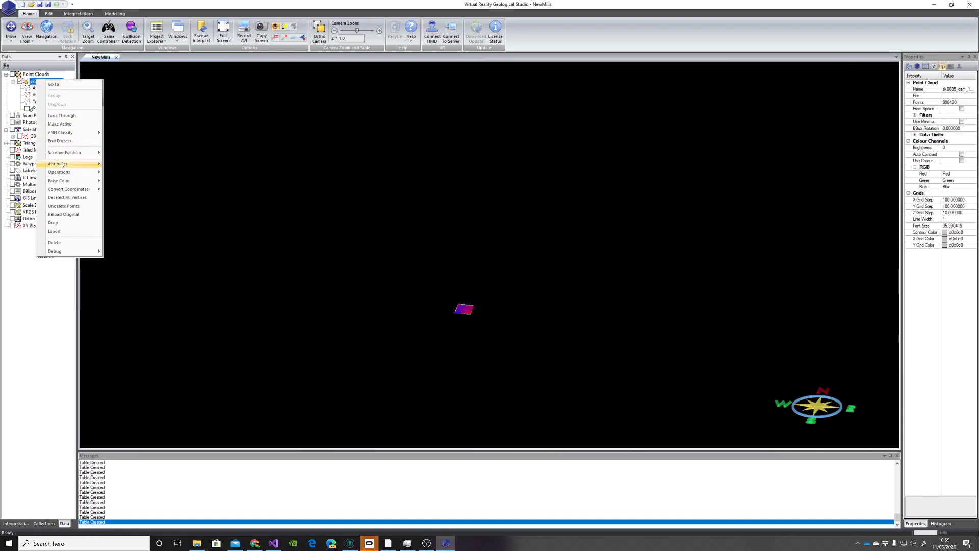
mouse_move(64, 172)
click(118, 174)
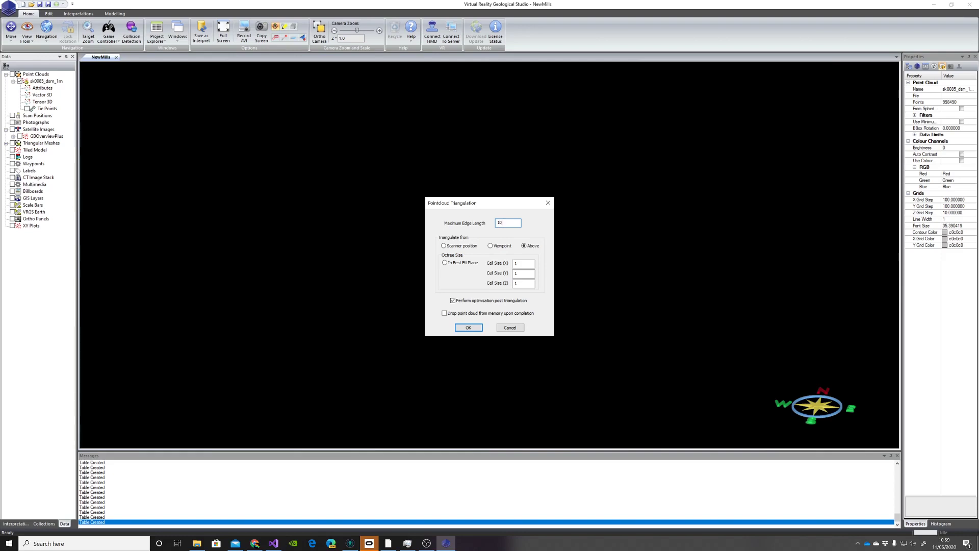
text(00)
click(453, 301)
click(468, 328)
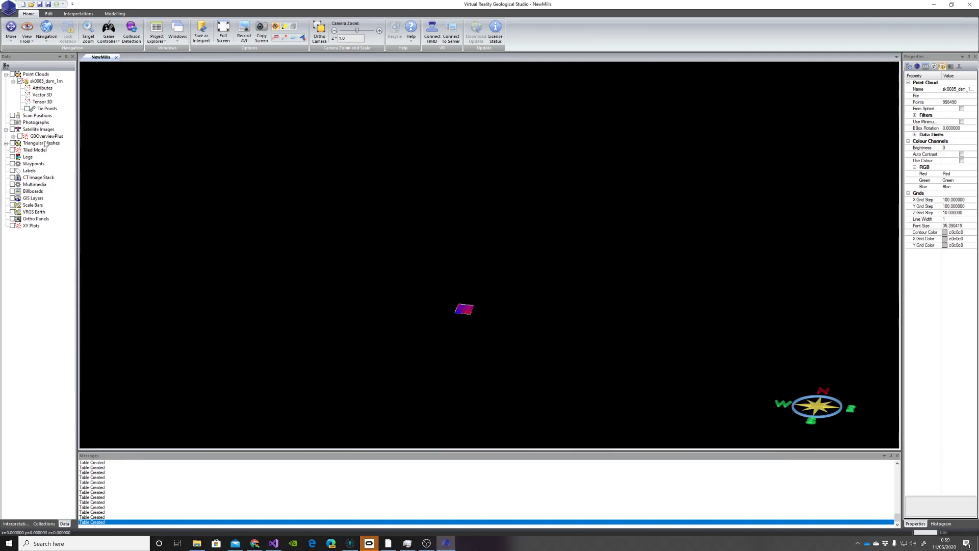
Expand the sk0085_dsm_1m.asc triangular mesh, and display it in place of the sk0085_dsm_1m point cloud.
click(6, 143)
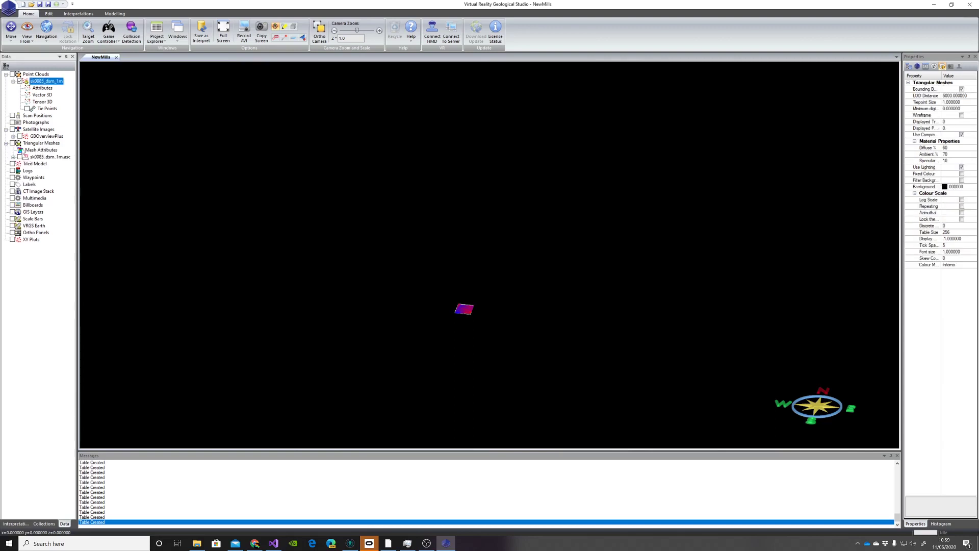
click(44, 157)
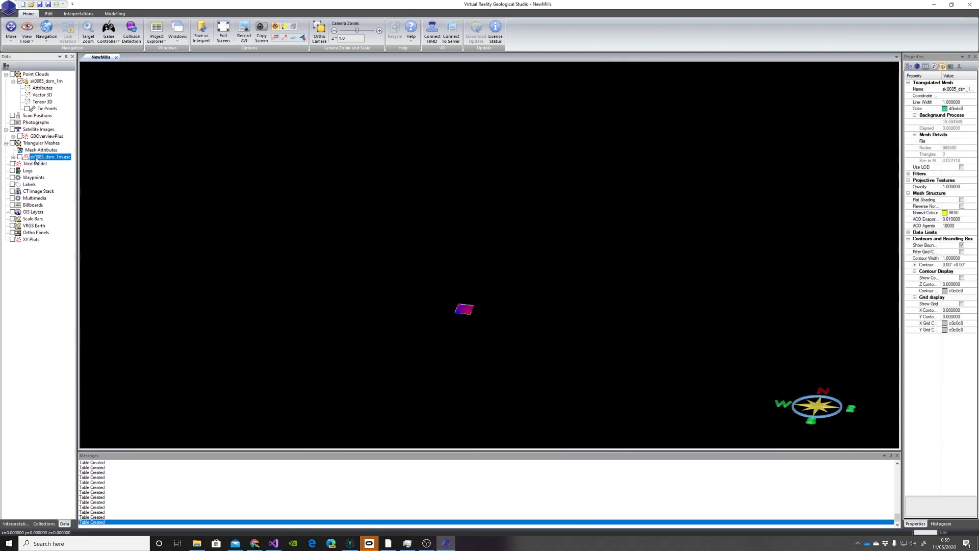
click(13, 157)
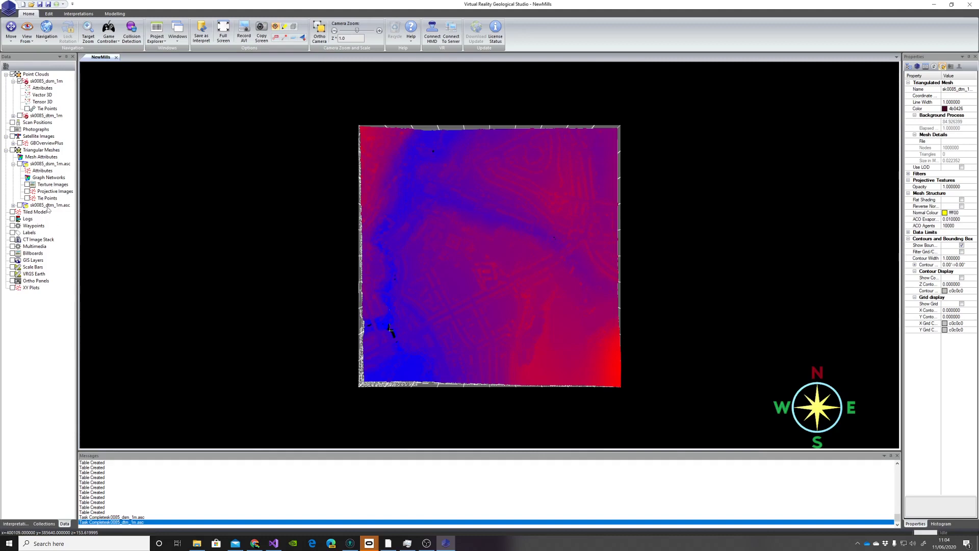
click(20, 82)
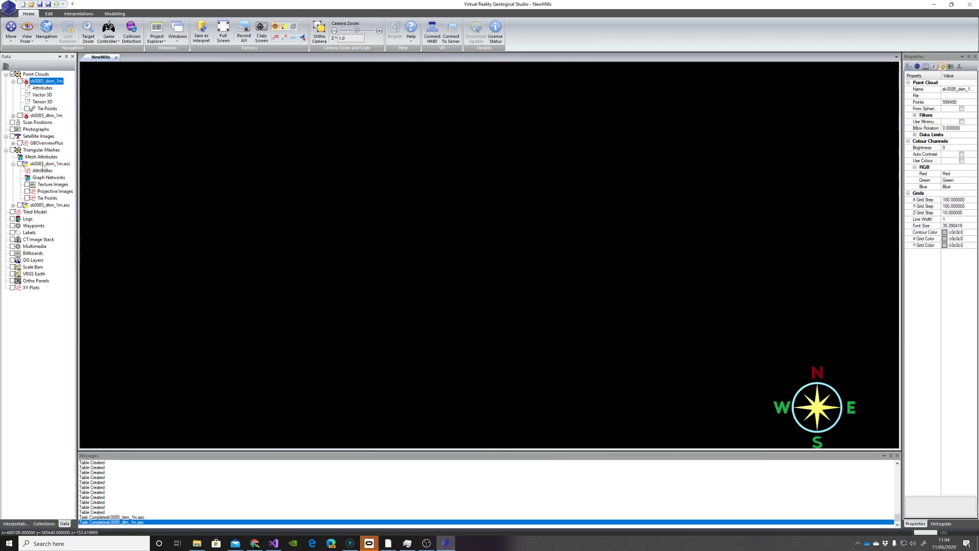
click(43, 165)
Examine the surface relief of the sk0085_dsm_1m.asc mesh from oblique and close-up views, and hide the mesh.
drag(376, 311, 571, 199)
right_drag(480, 215, 474, 141)
scroll(474, 139, up, 2)
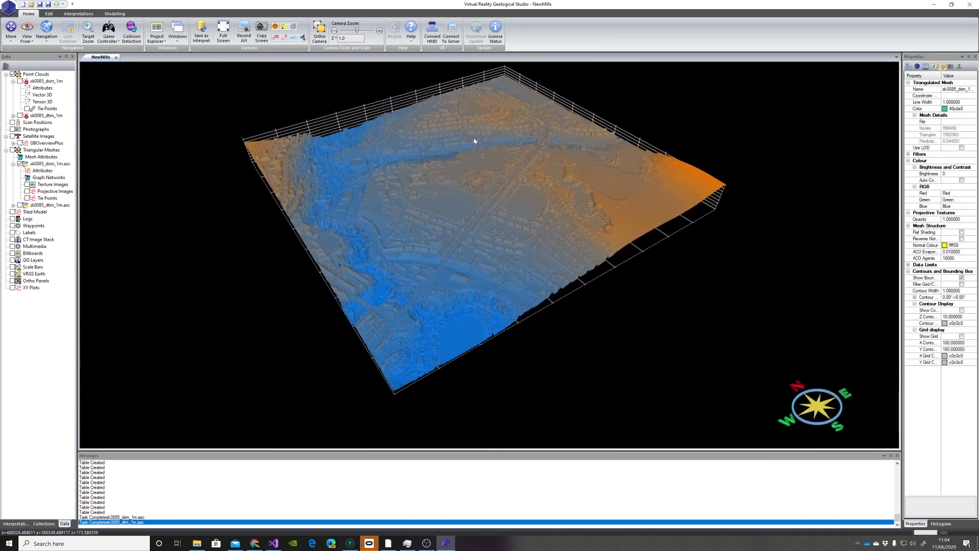
right_drag(407, 279, 443, 144)
scroll(428, 203, up, 1)
scroll(444, 145, up, 2)
drag(423, 242, 328, 236)
scroll(350, 227, up, 4)
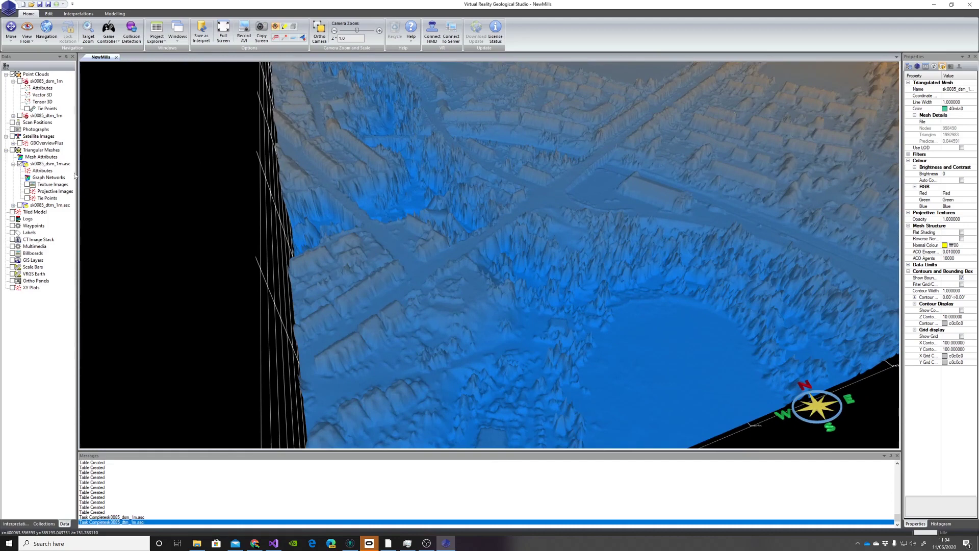
click(20, 164)
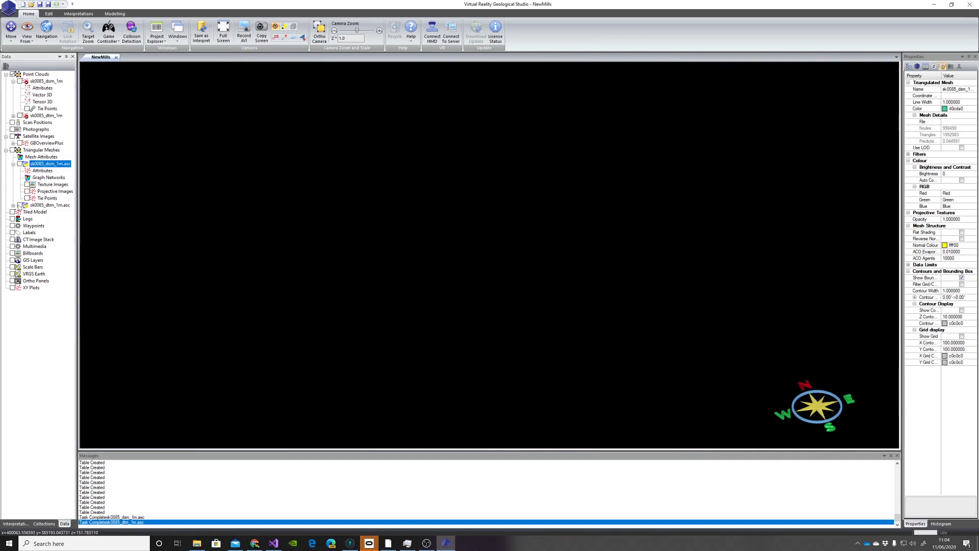
Display the sk0085_dtm_1m.asc mesh and import sk0085_rgb_250_02.jpg as its texture map.
click(20, 206)
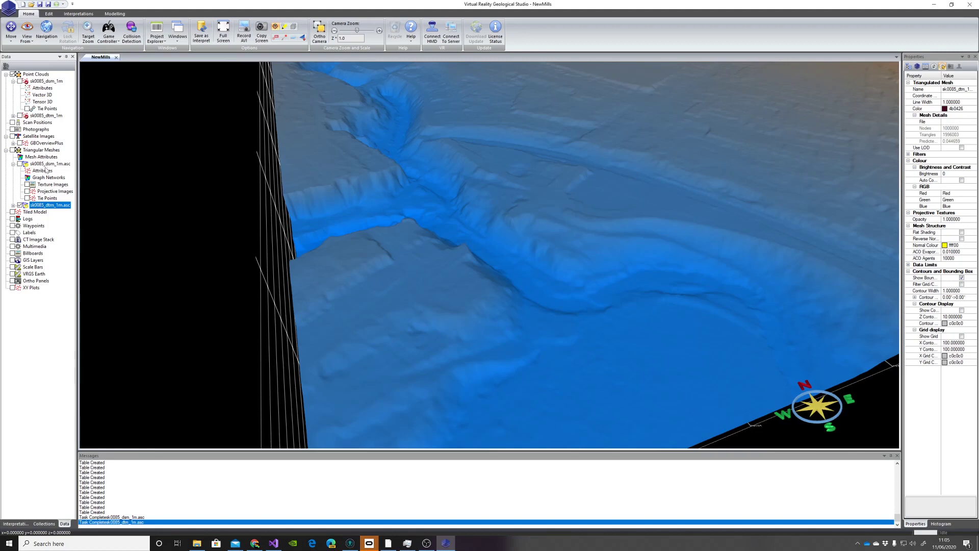
right_click(49, 205)
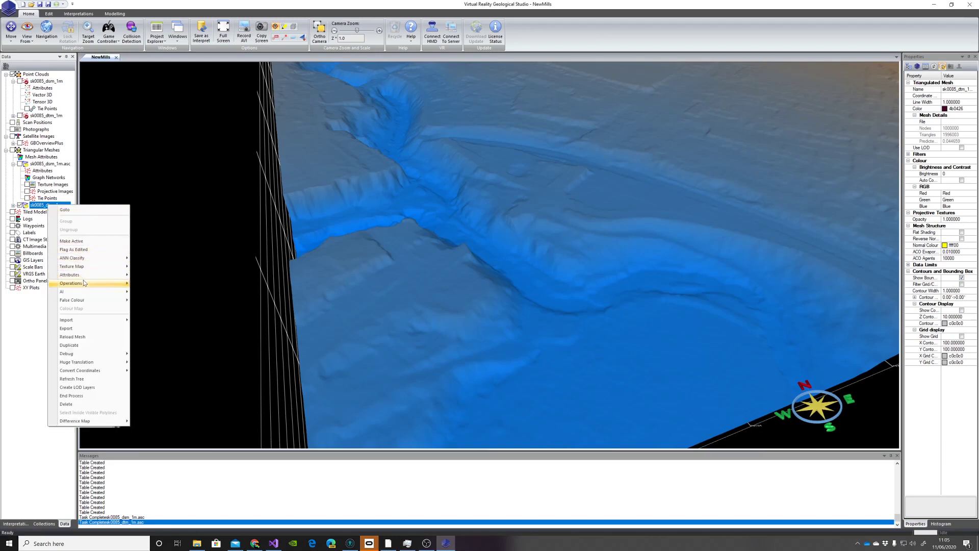
mouse_move(85, 277)
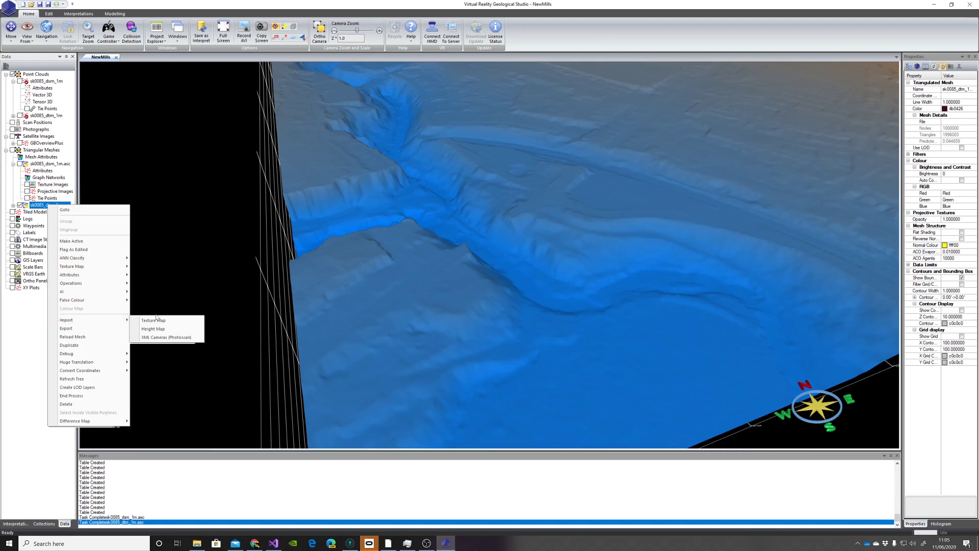
mouse_move(122, 323)
click(151, 320)
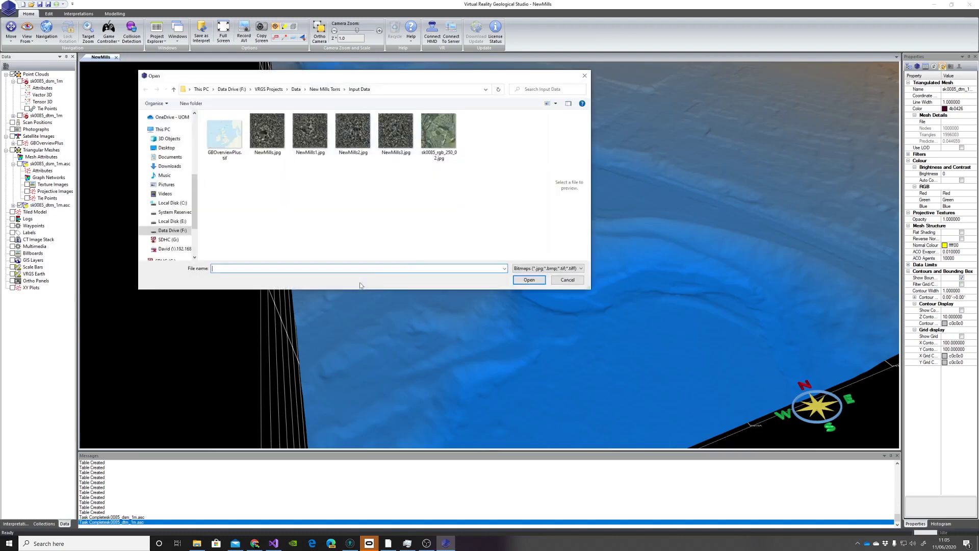
click(439, 133)
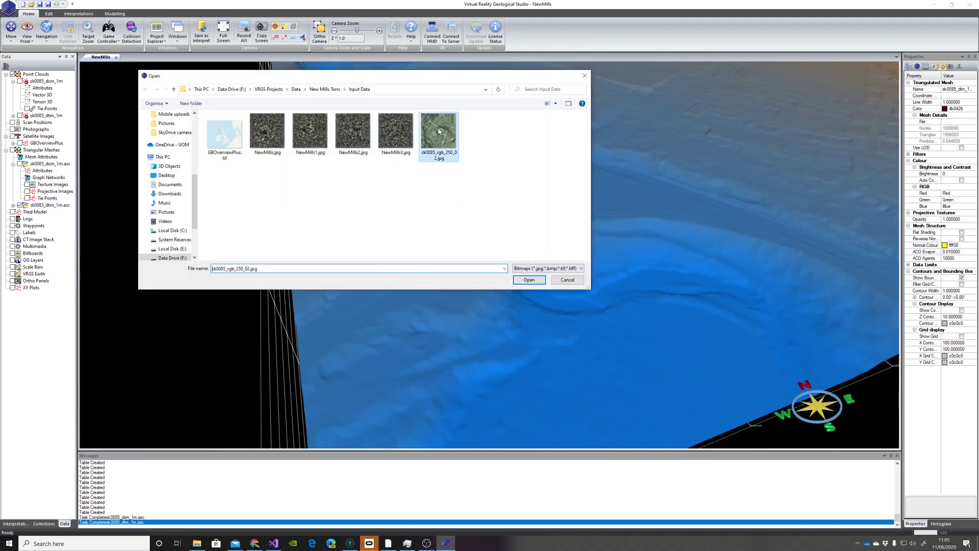
click(530, 280)
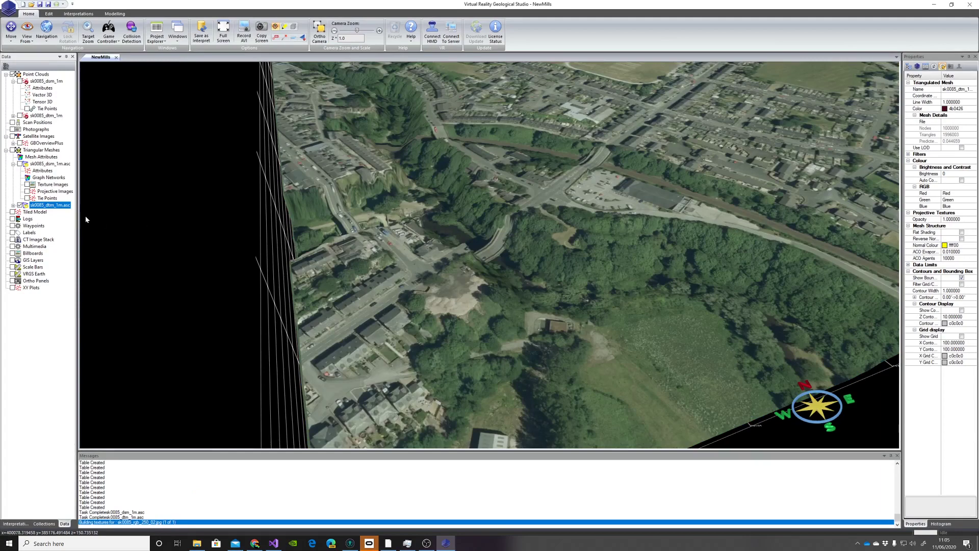
Show the sk0085_dsm_1m.asc mesh in place of sk0085_dtm_1m.asc, and texture it with the sk0085_rgb_250_02.jpg image.
click(36, 164)
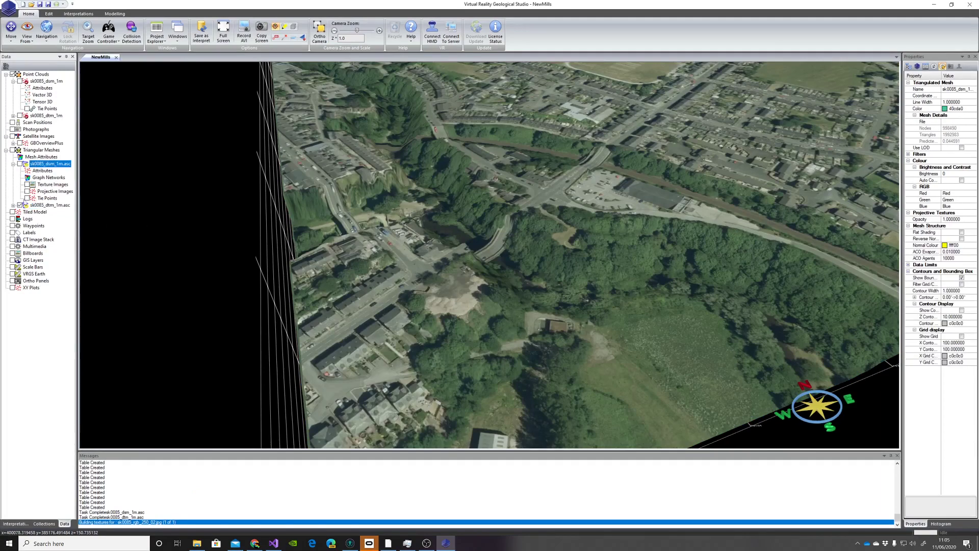
click(20, 205)
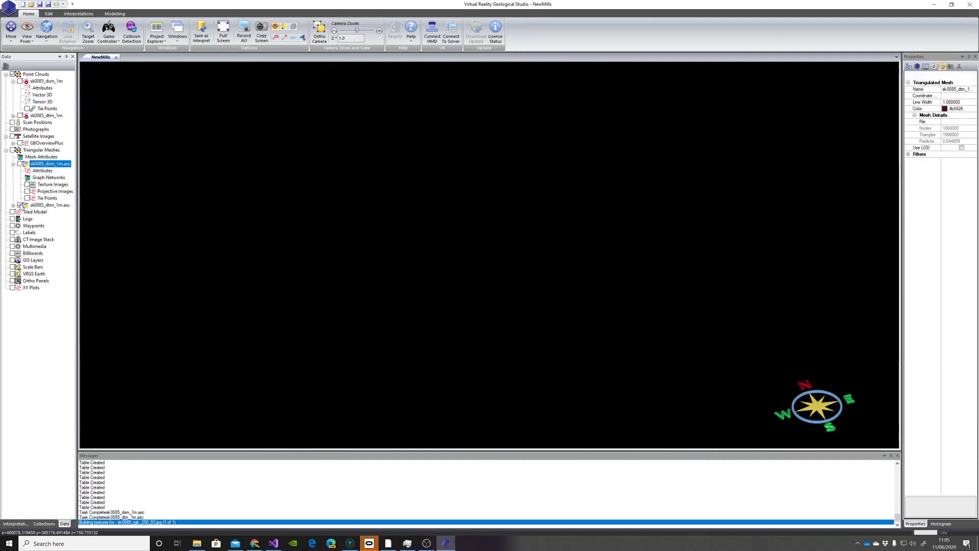
right_click(50, 165)
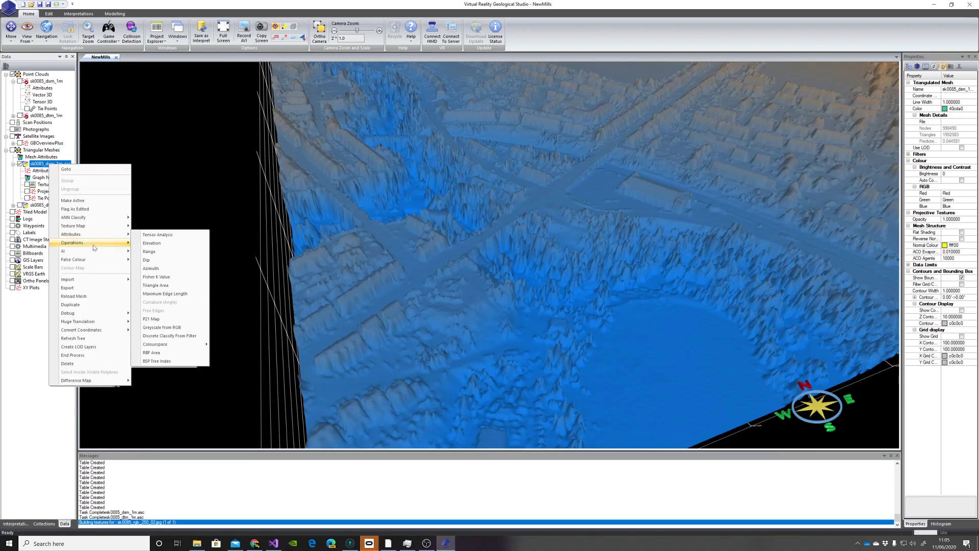
mouse_move(95, 283)
click(164, 280)
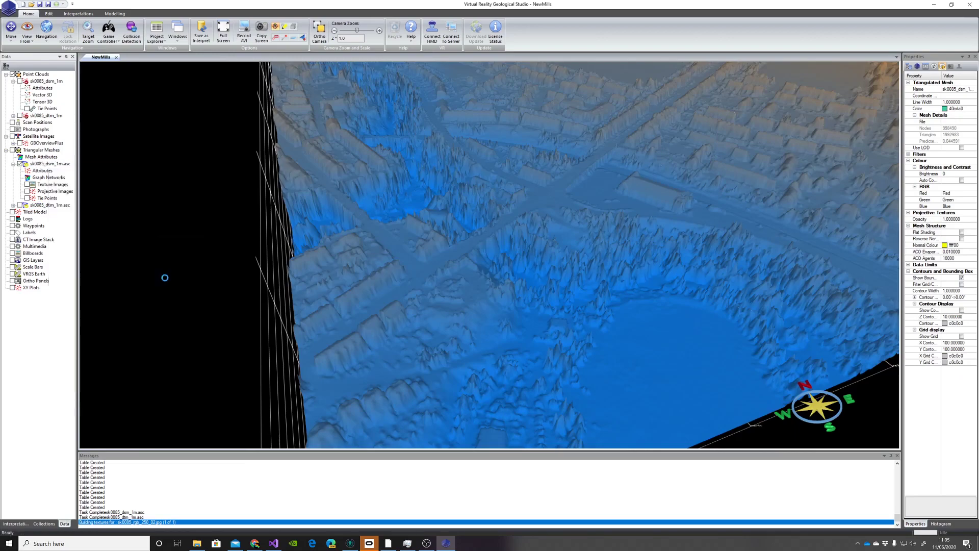
click(451, 158)
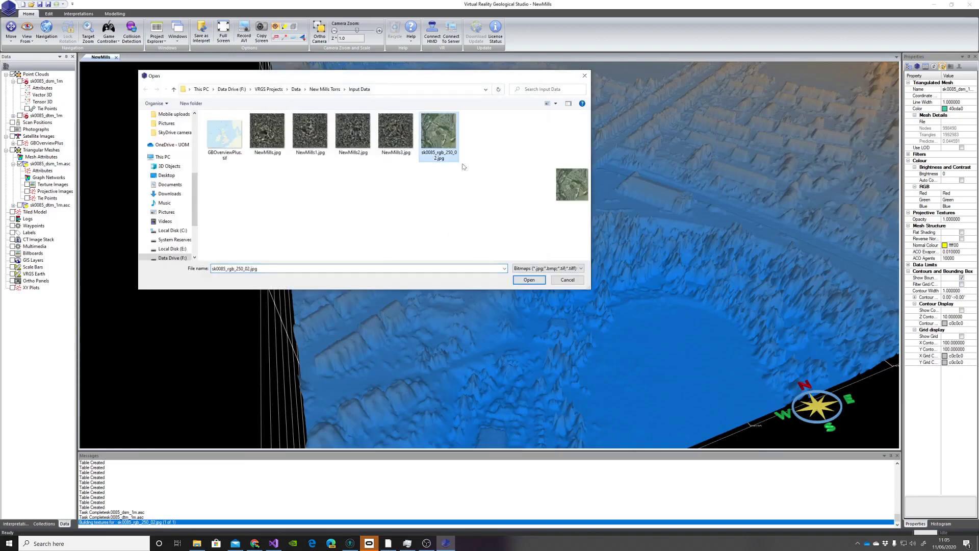
click(528, 280)
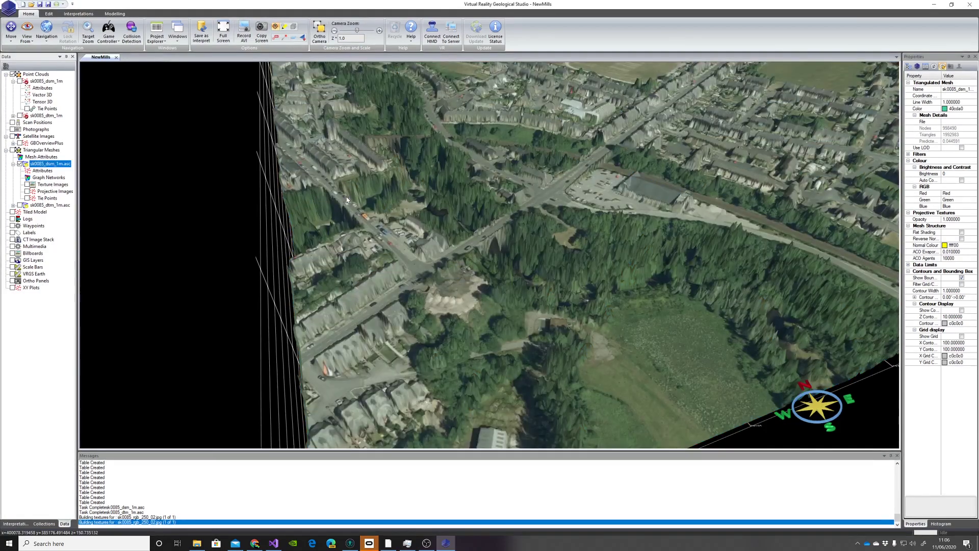
drag(420, 216, 432, 198)
scroll(431, 198, up, 3)
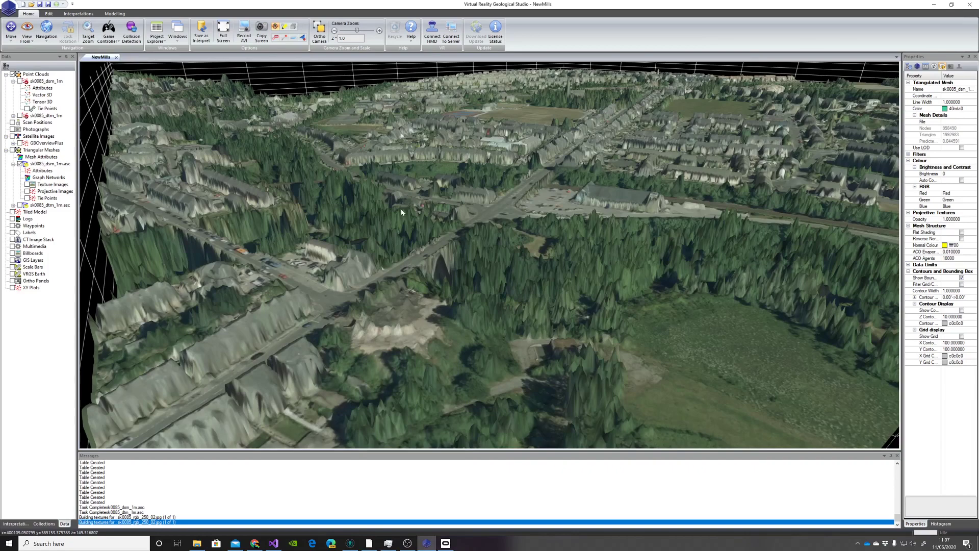
Import the NewMills.obj model into the project from the Input Data folder in File Explorer.
click(196, 543)
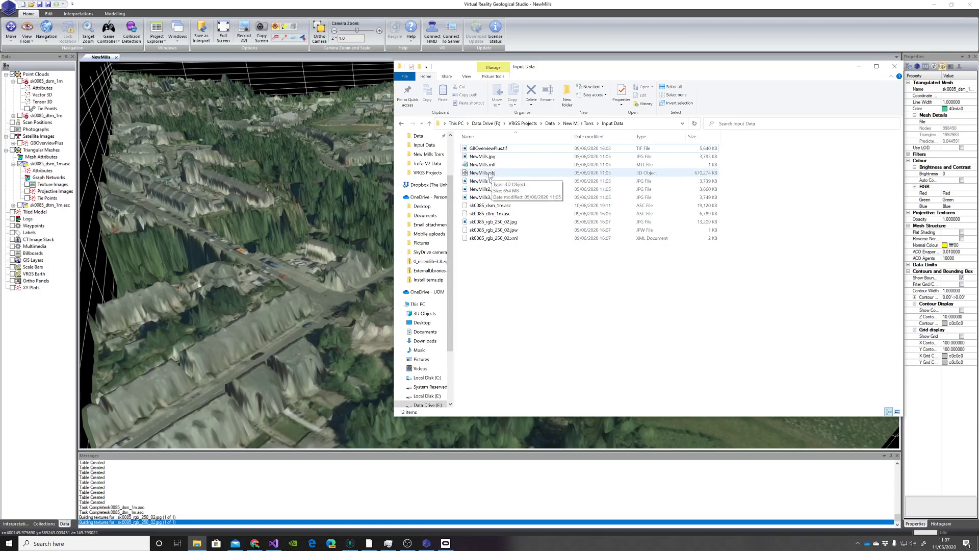
drag(486, 176, 329, 188)
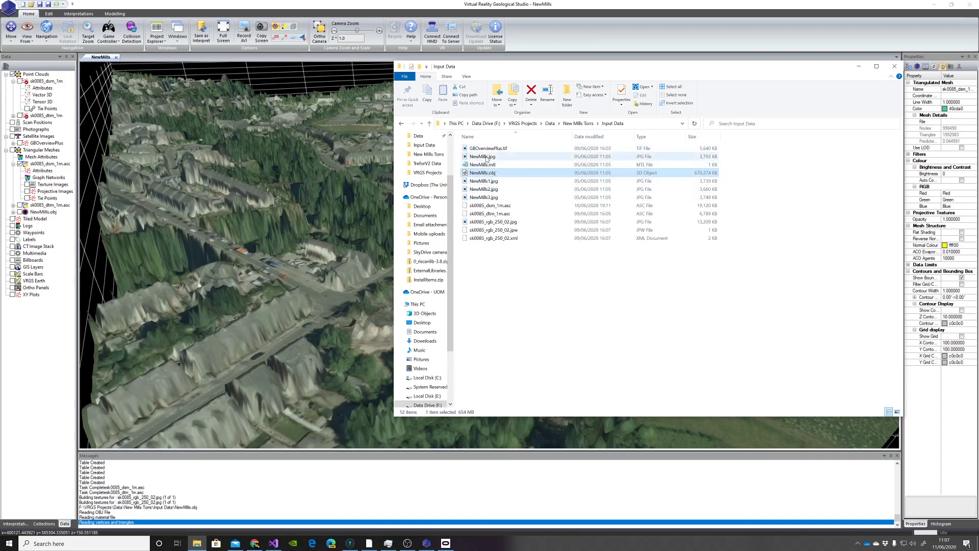
click(861, 70)
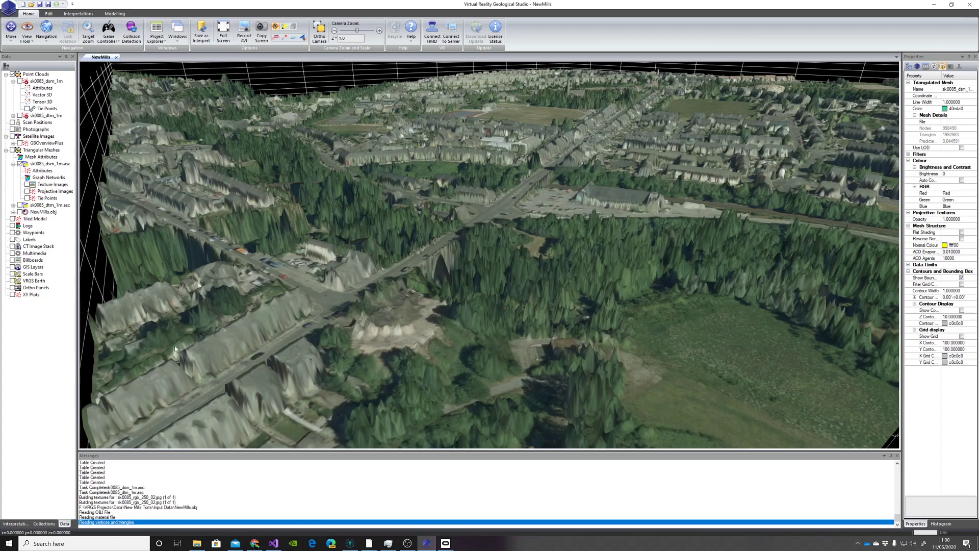
Display the NewMills.obj mesh and go to its location in the 3D view.
click(48, 213)
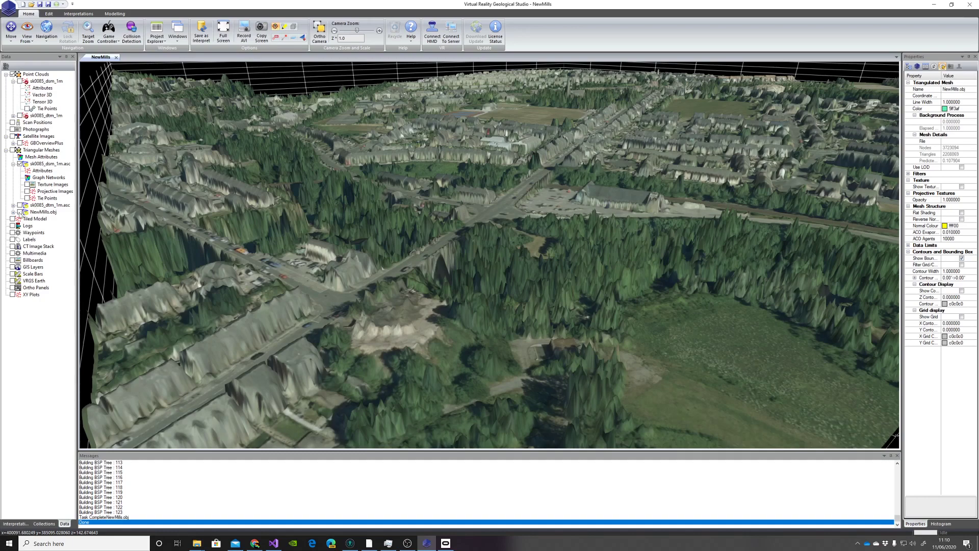
click(42, 212)
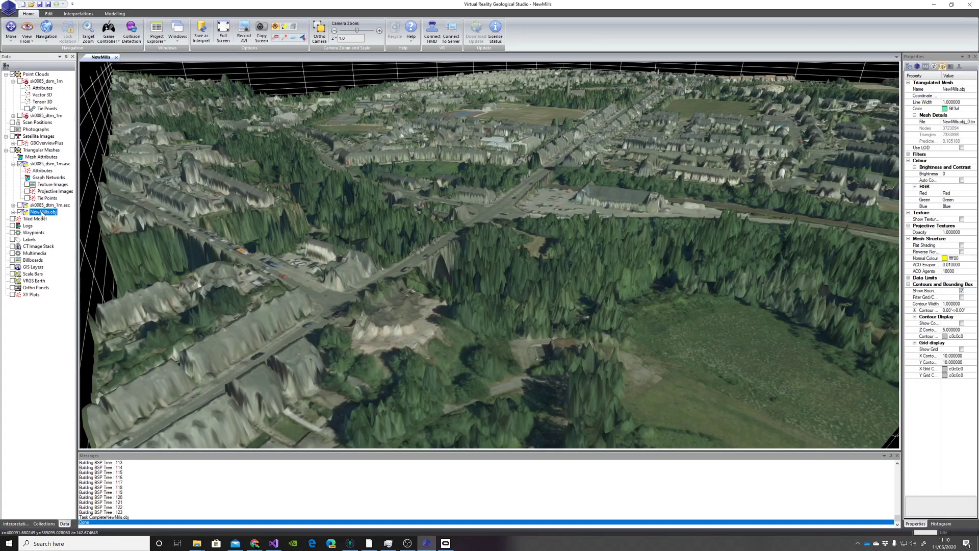
right_click(41, 214)
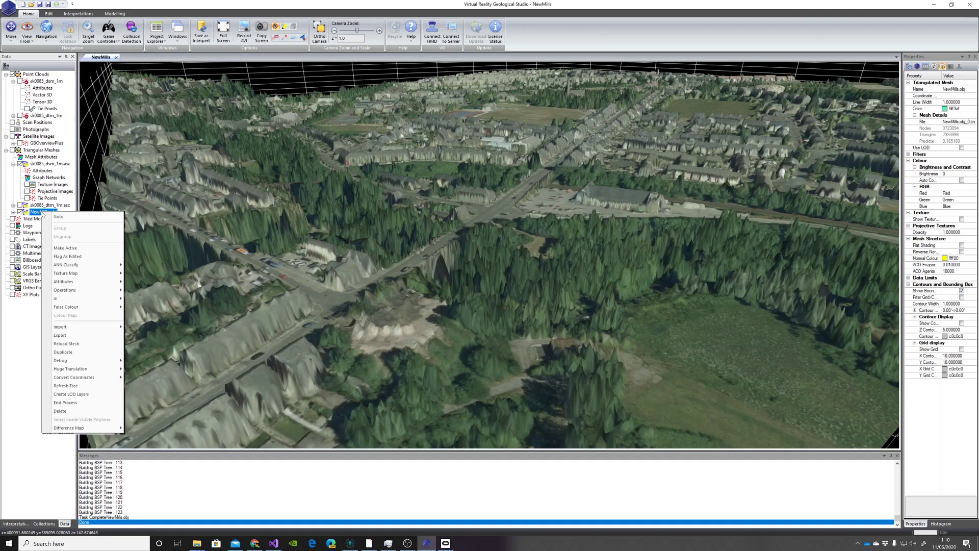
click(59, 216)
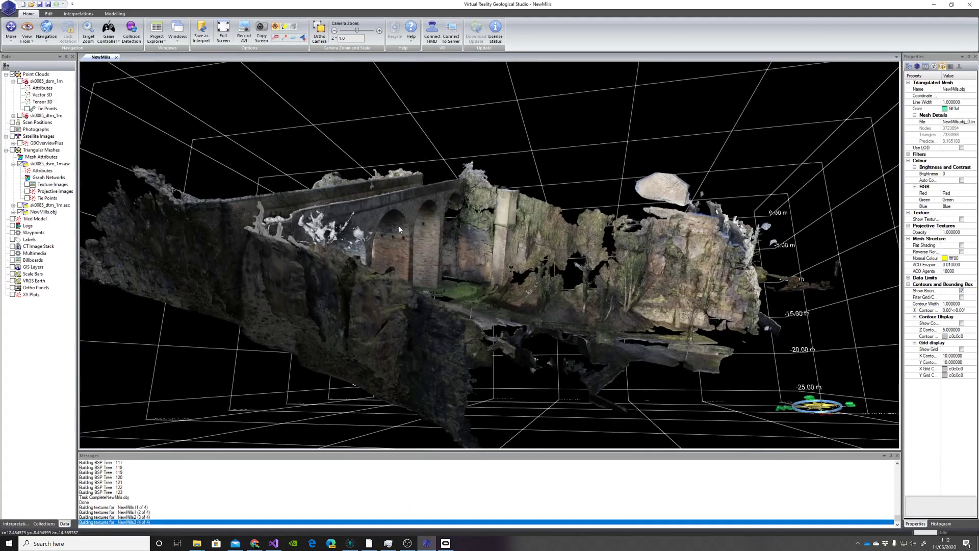
Examine the arched bridge and rock faces of the NewMills.obj model from several angles and distances.
drag(399, 229, 393, 240)
scroll(392, 238, up, 3)
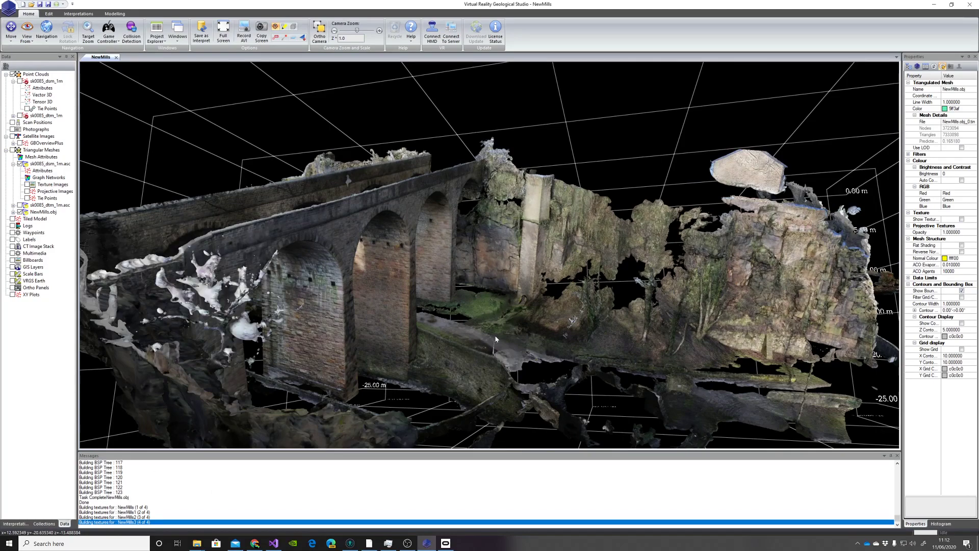
drag(497, 334, 463, 313)
scroll(463, 313, up, 1)
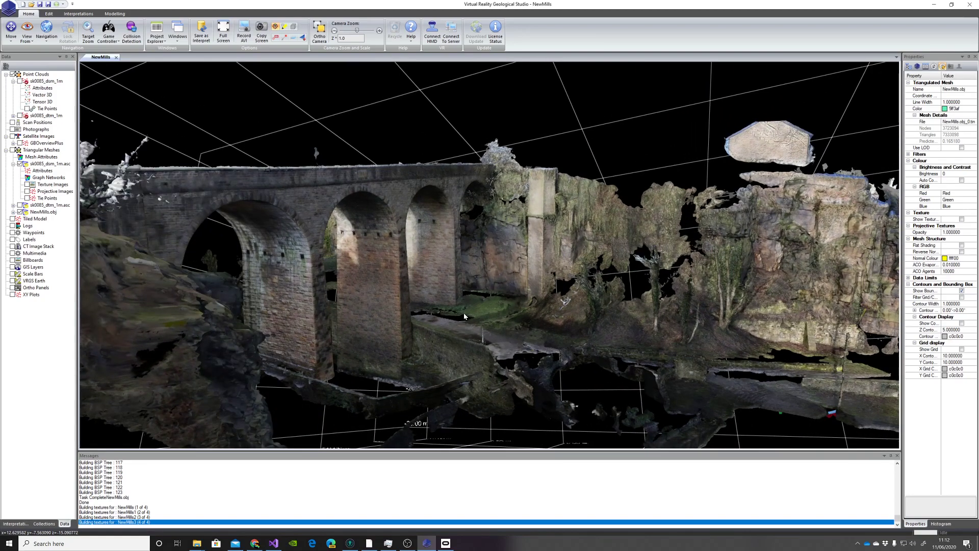
drag(463, 313, 488, 413)
drag(479, 275, 507, 297)
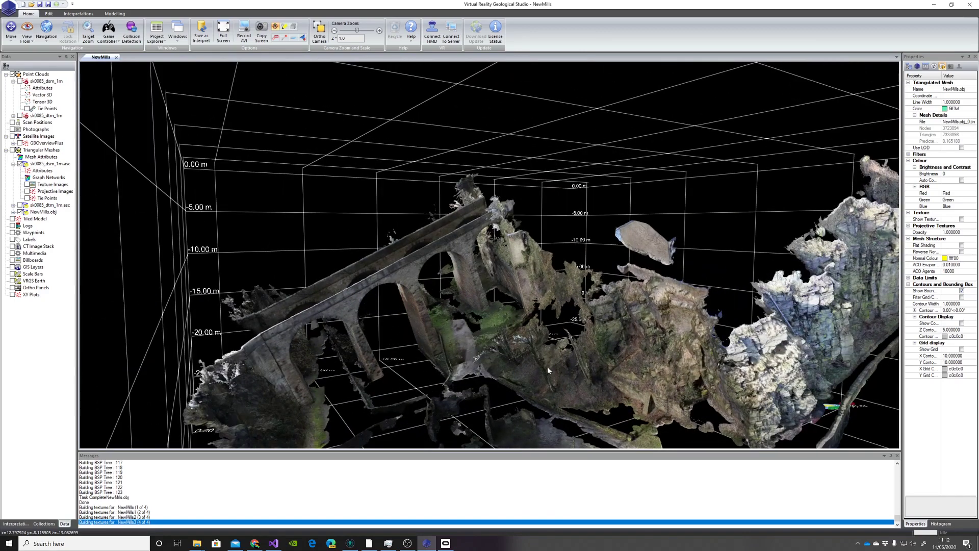
drag(562, 356, 626, 378)
scroll(626, 378, down, 1)
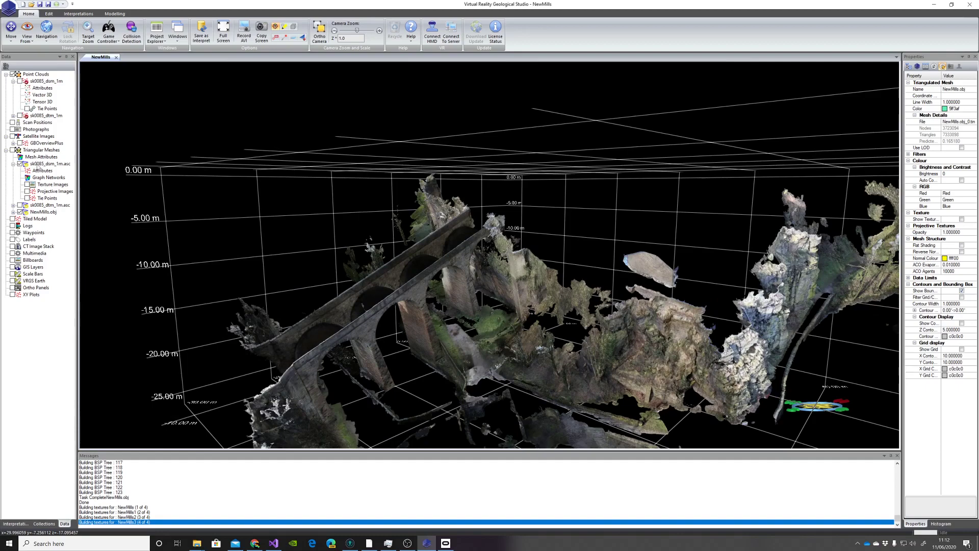
Go to the sk0085_dsm_1m.asc mesh and turn off bounding boxes for all triangular meshes.
right_click(46, 164)
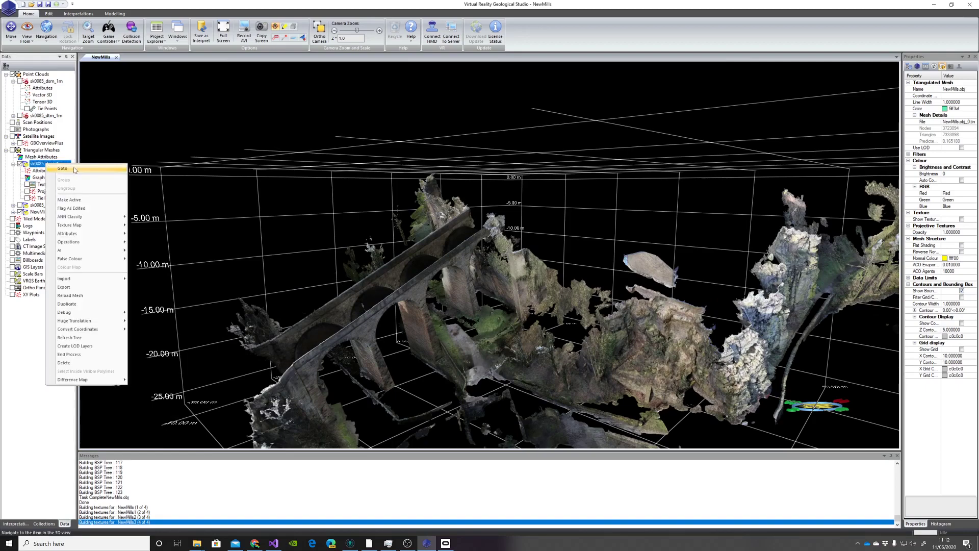
click(63, 168)
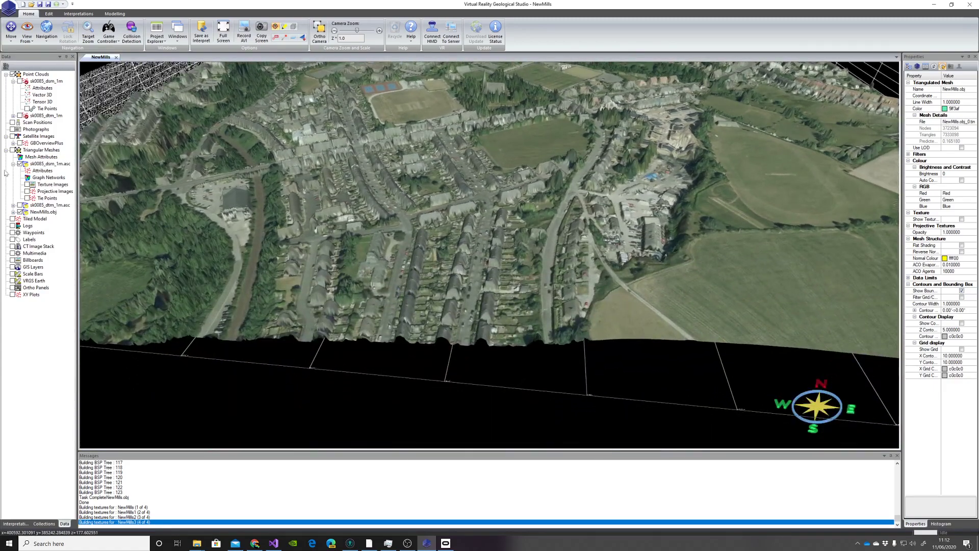
click(31, 150)
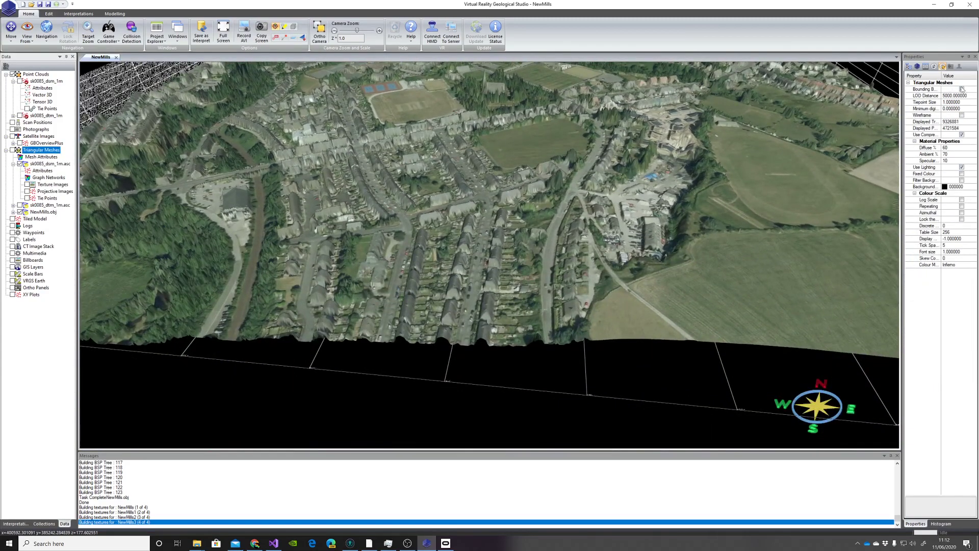
click(962, 88)
Examine the river gorge and road bridge near the western edge of the textured sk0085_dsm_1m.asc mesh.
drag(614, 239, 398, 222)
scroll(423, 225, up, 5)
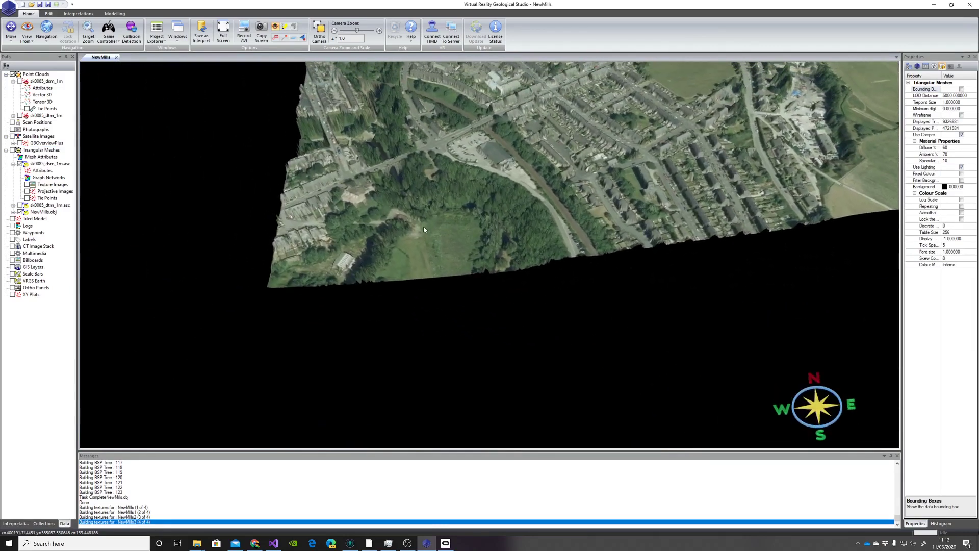
scroll(410, 139, up, 5)
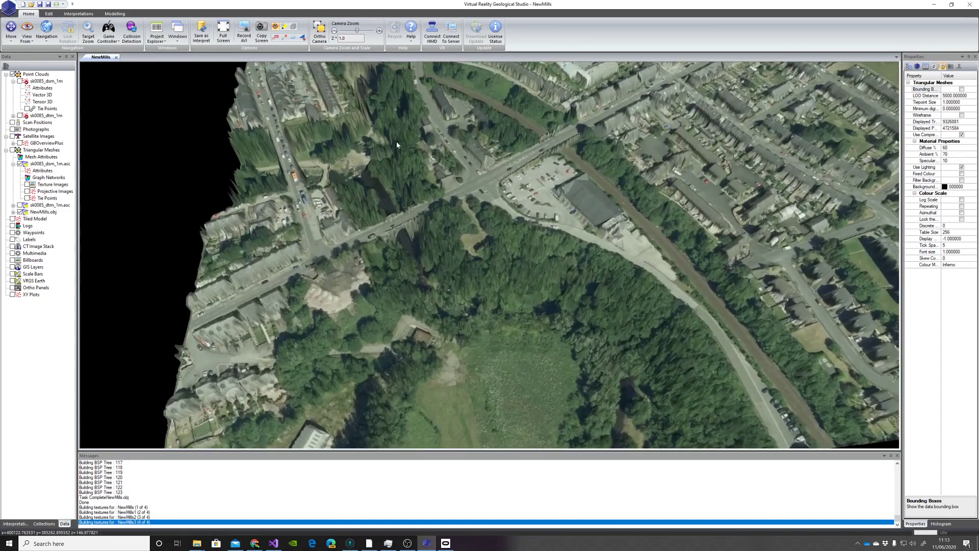
drag(396, 145, 390, 249)
scroll(390, 249, up, 3)
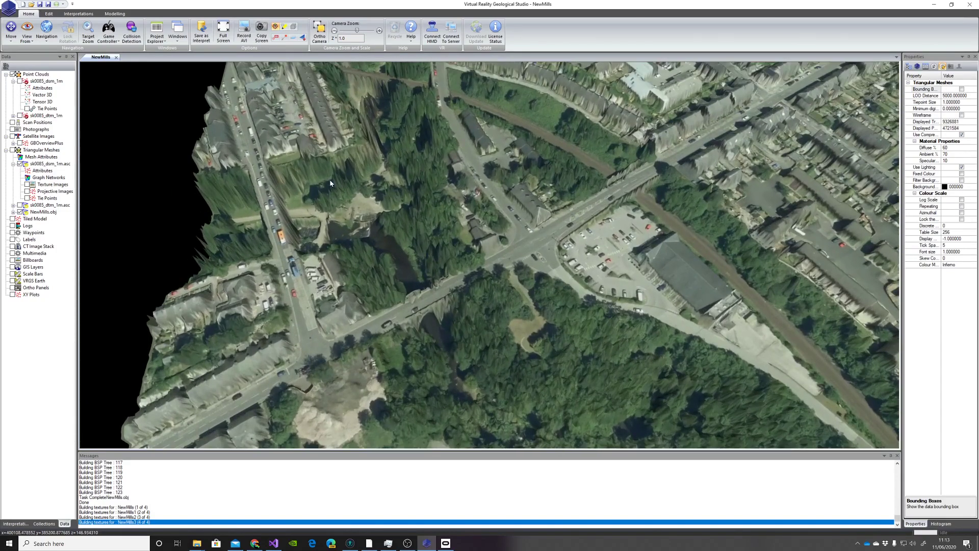
drag(320, 192, 284, 240)
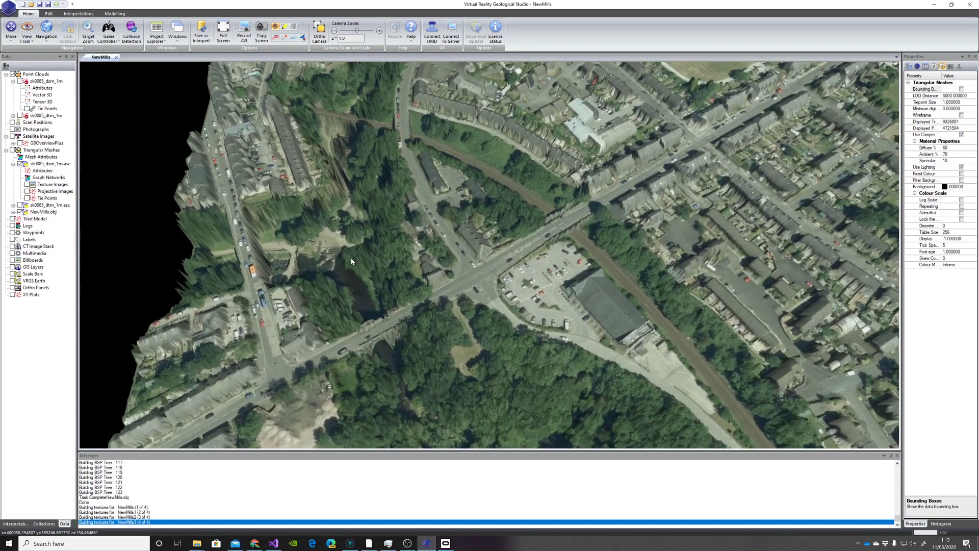
scroll(347, 250, up, 2)
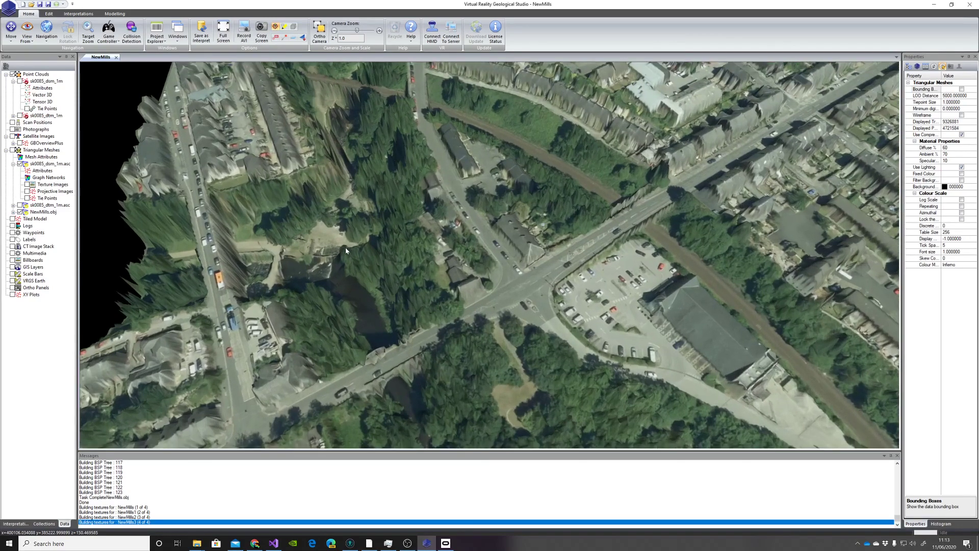
scroll(346, 250, up, 1)
drag(345, 251, 380, 229)
scroll(337, 215, up, 1)
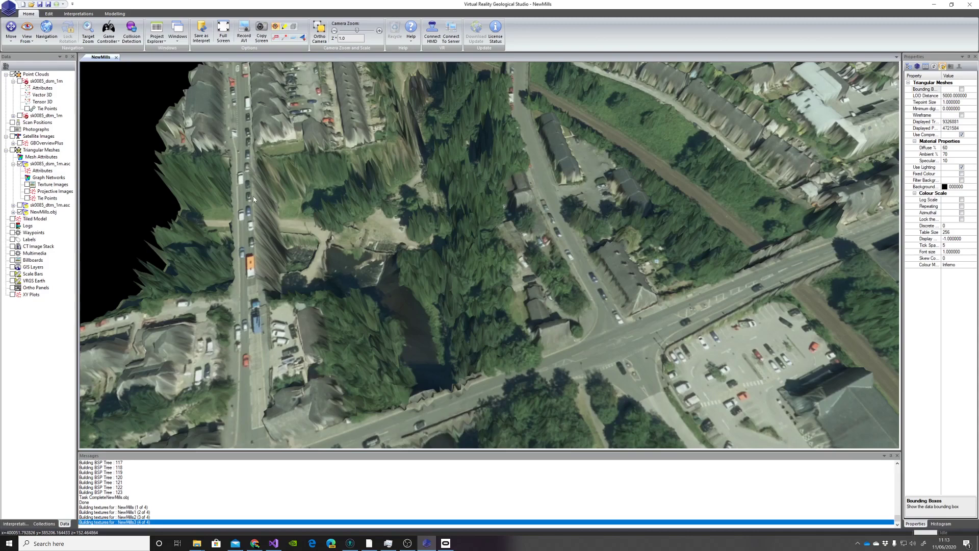
drag(354, 234, 295, 205)
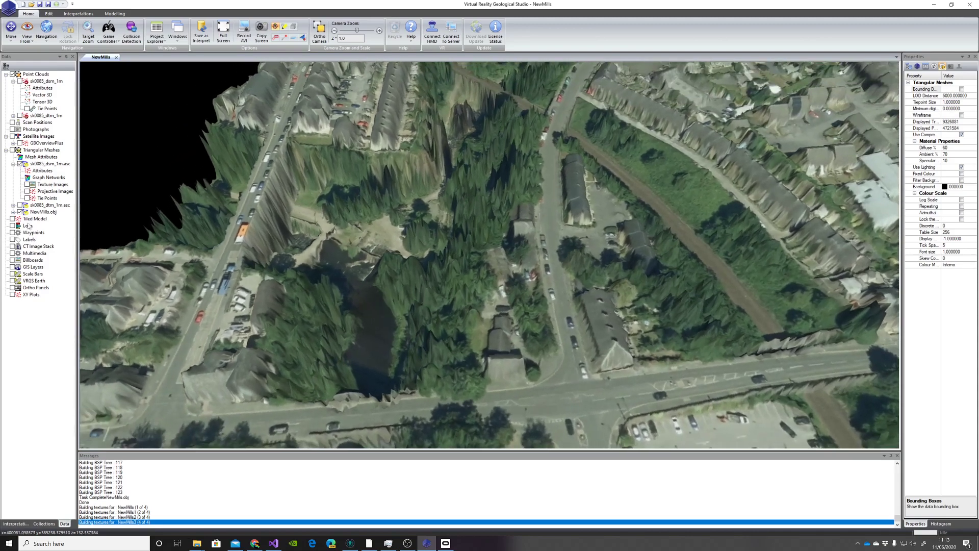
scroll(160, 153, up, 5)
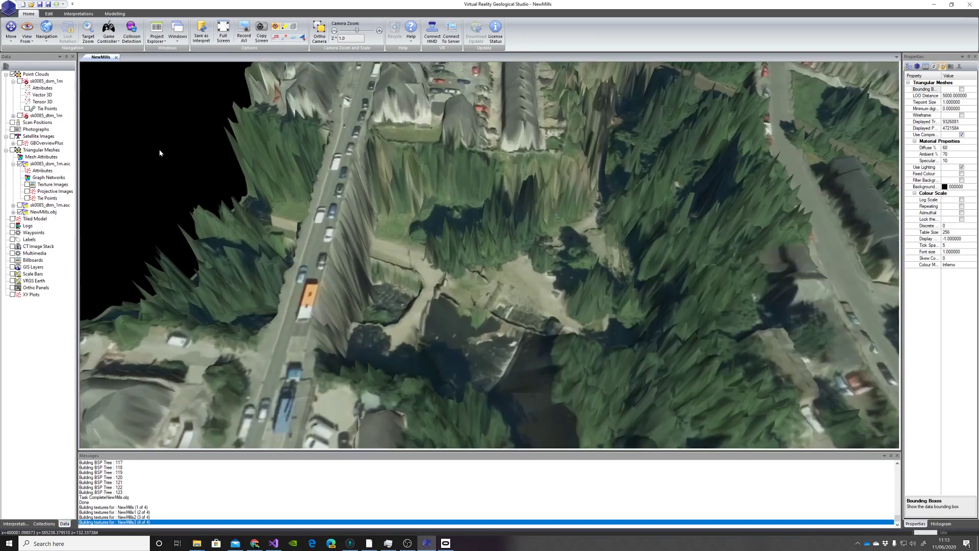
Place a waypoint at the roof peak on the gorge-side end of the long terraced building in the sk0085_dsm_1m.asc mesh.
drag(330, 160, 238, 135)
scroll(342, 137, up, 2)
scroll(342, 139, up, 5)
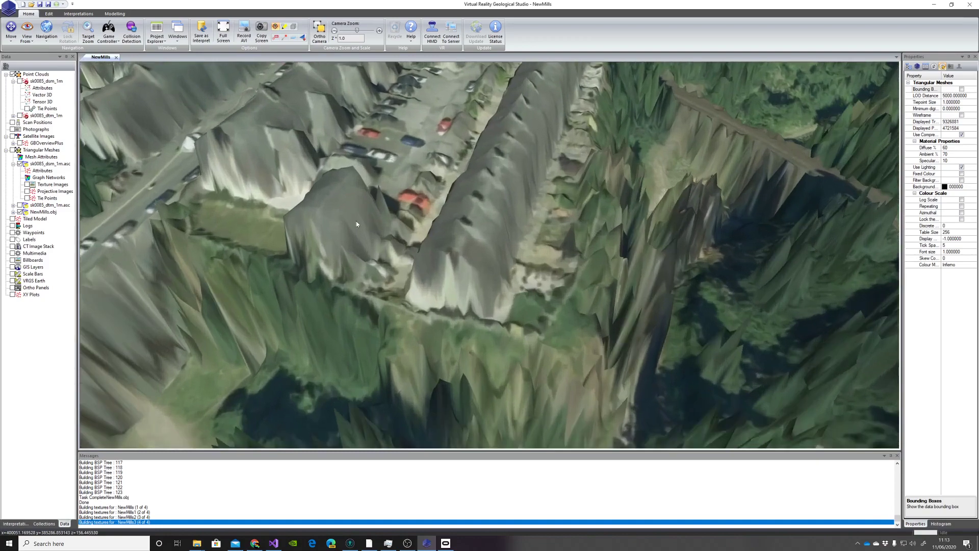
drag(357, 223, 437, 158)
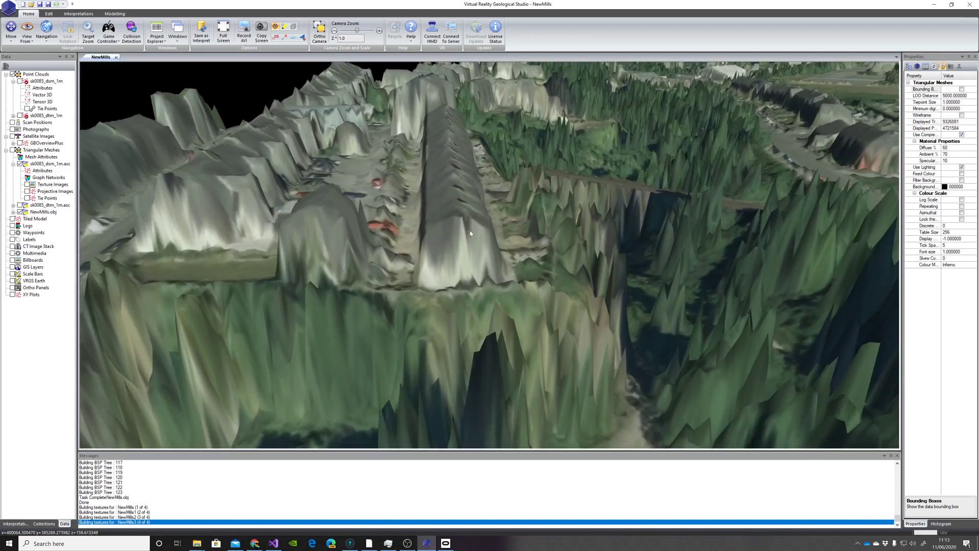
drag(457, 218, 396, 181)
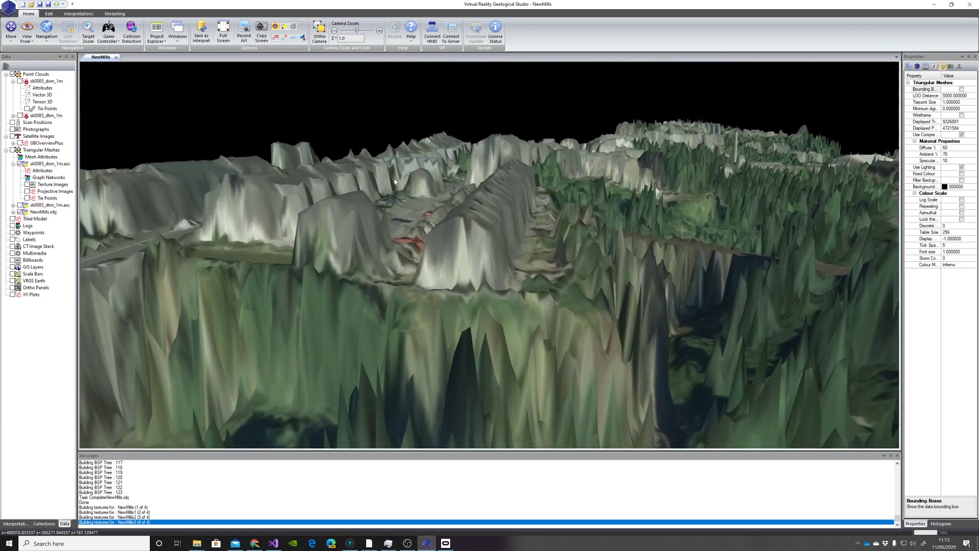
drag(455, 229, 530, 235)
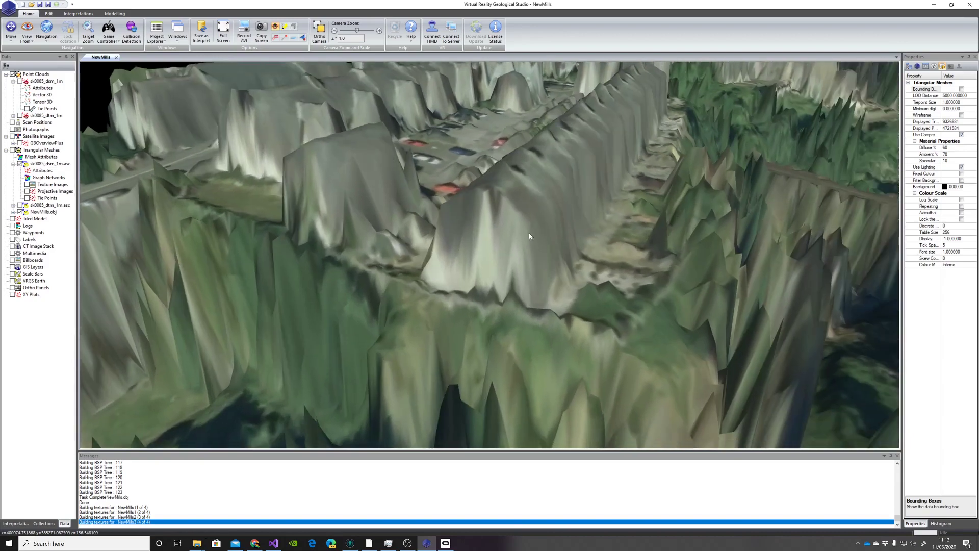
click(79, 14)
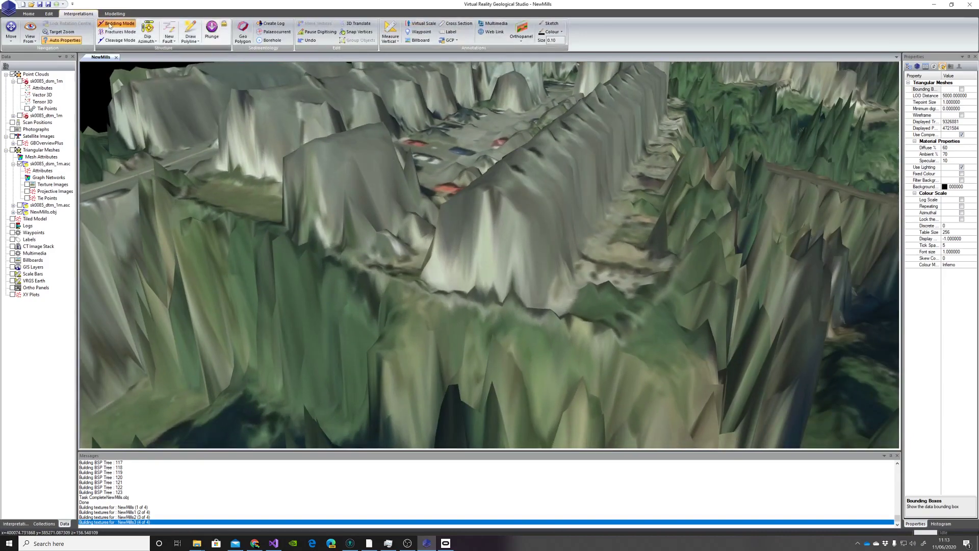
click(419, 33)
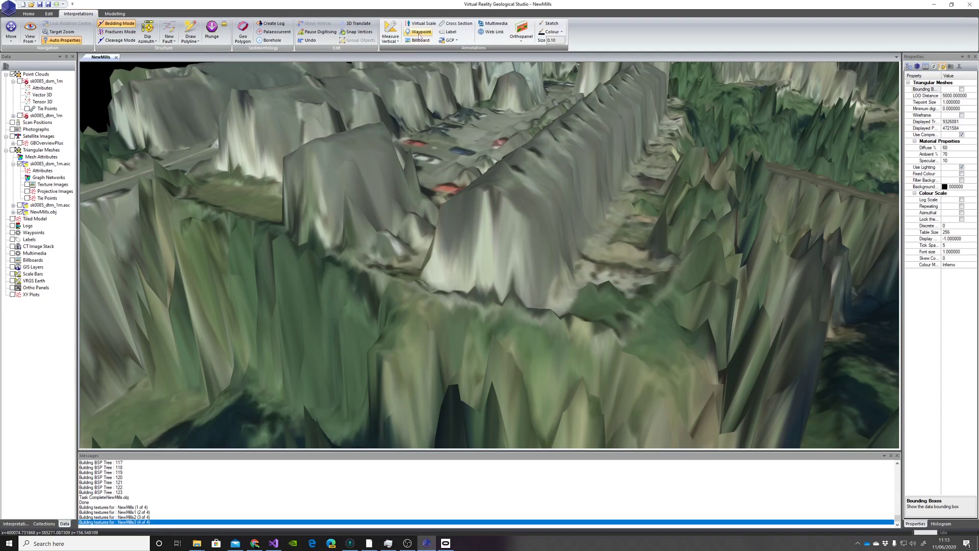
click(486, 189)
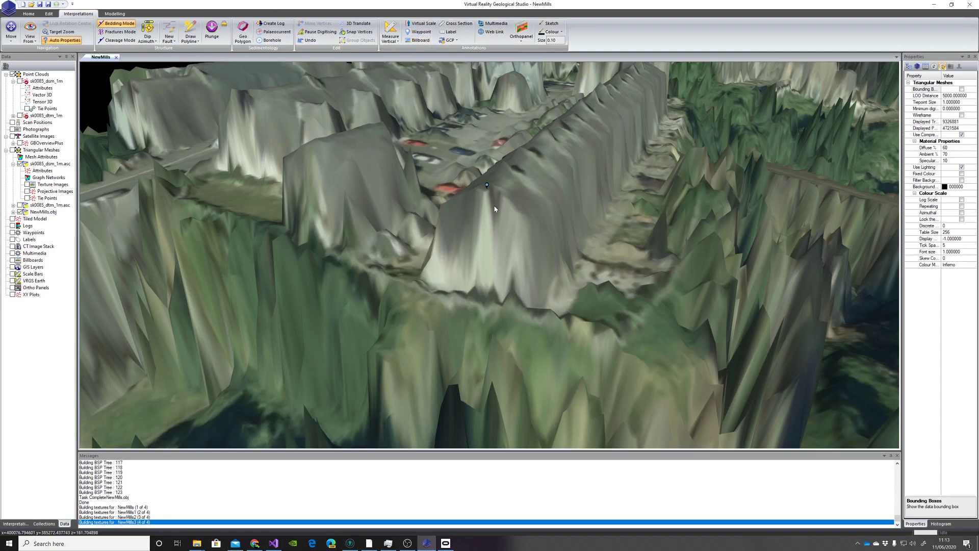
Copy the position of Waypoint 0.
click(36, 233)
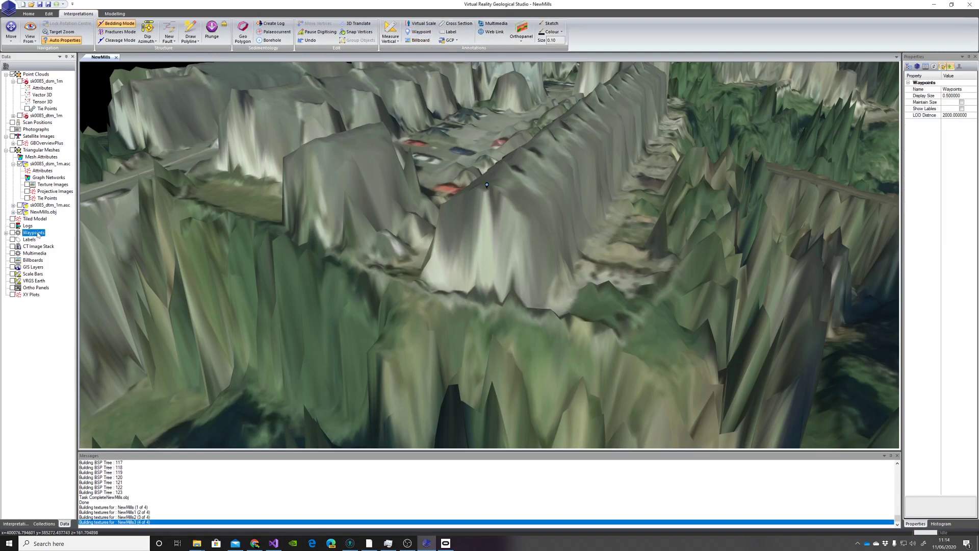
click(6, 233)
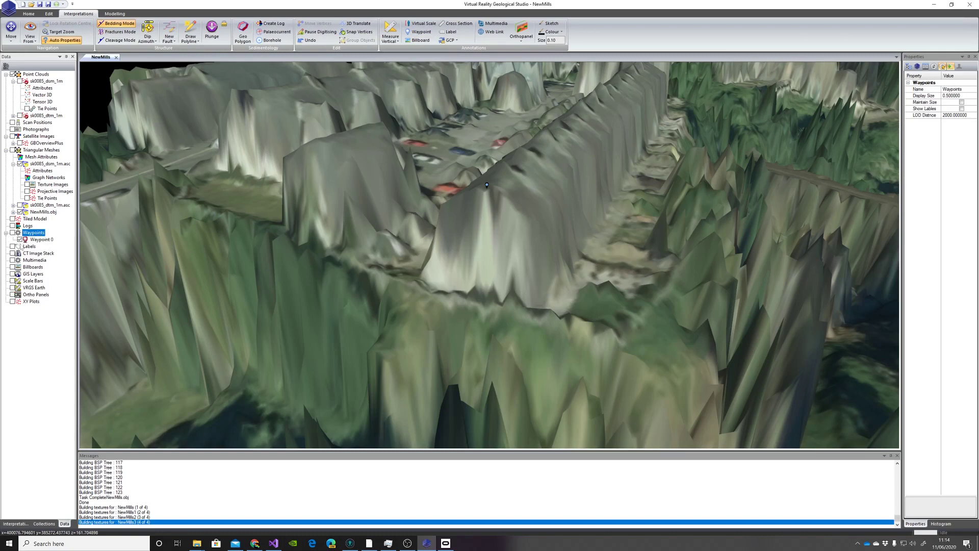
right_click(38, 240)
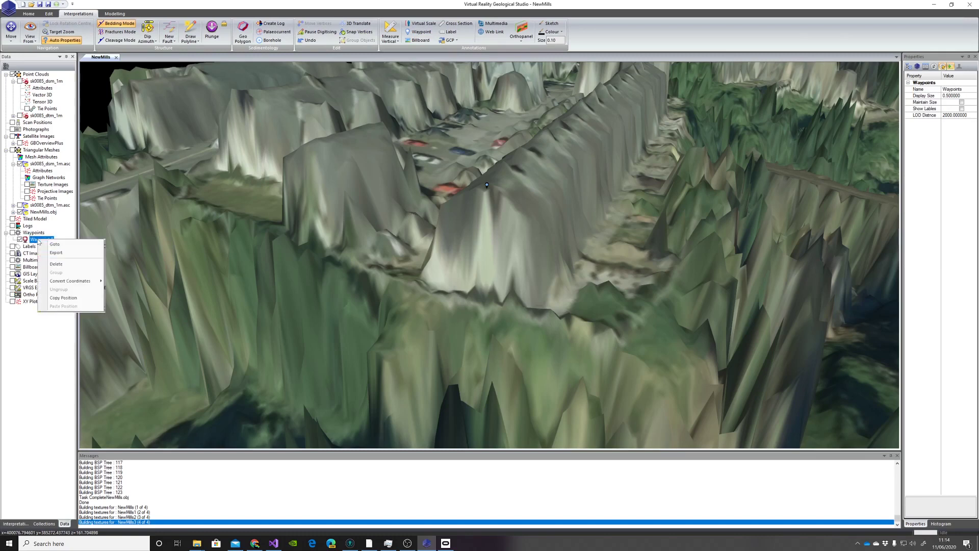
click(74, 298)
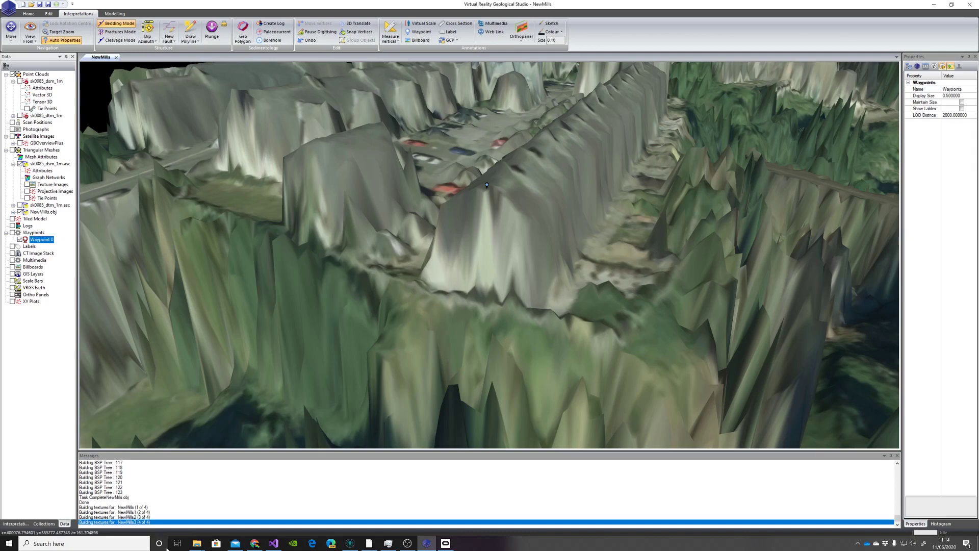
Go to the NewMills.obj mesh and examine the rock face and the detached brick gable wall above it.
click(13, 212)
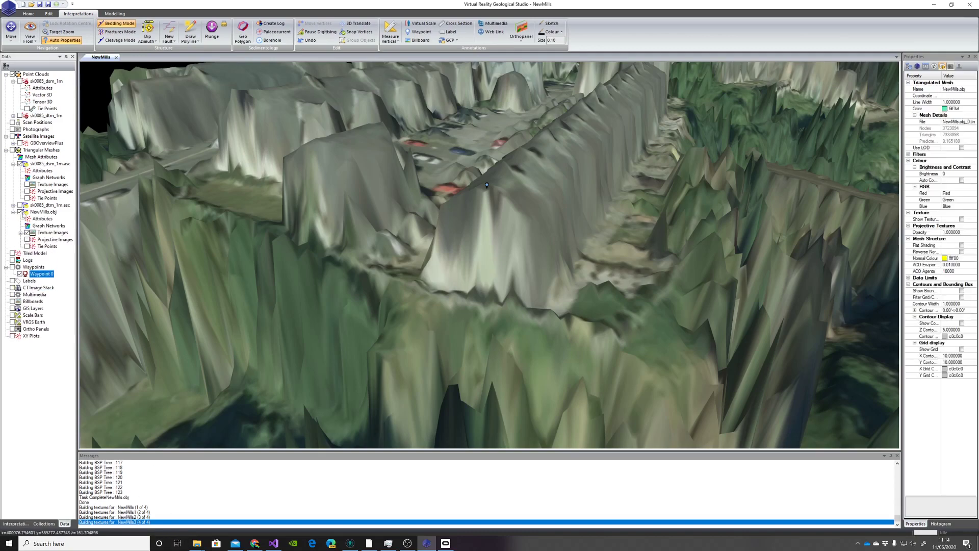
right_click(35, 210)
click(53, 215)
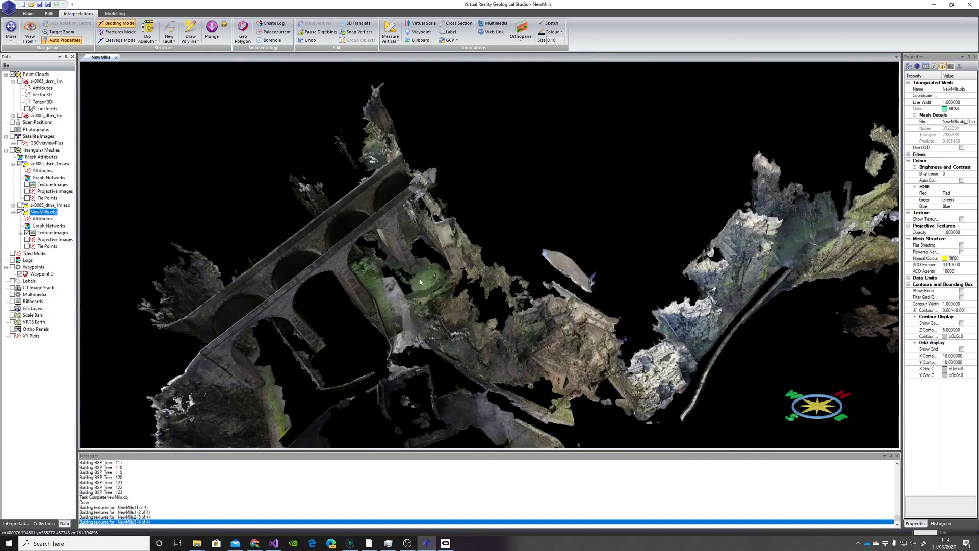
drag(420, 282, 569, 210)
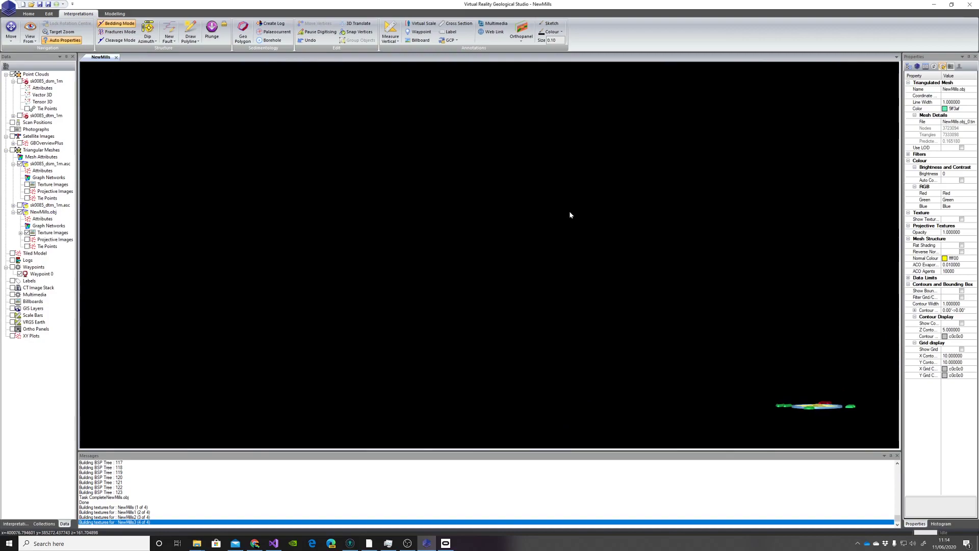
right_click(44, 216)
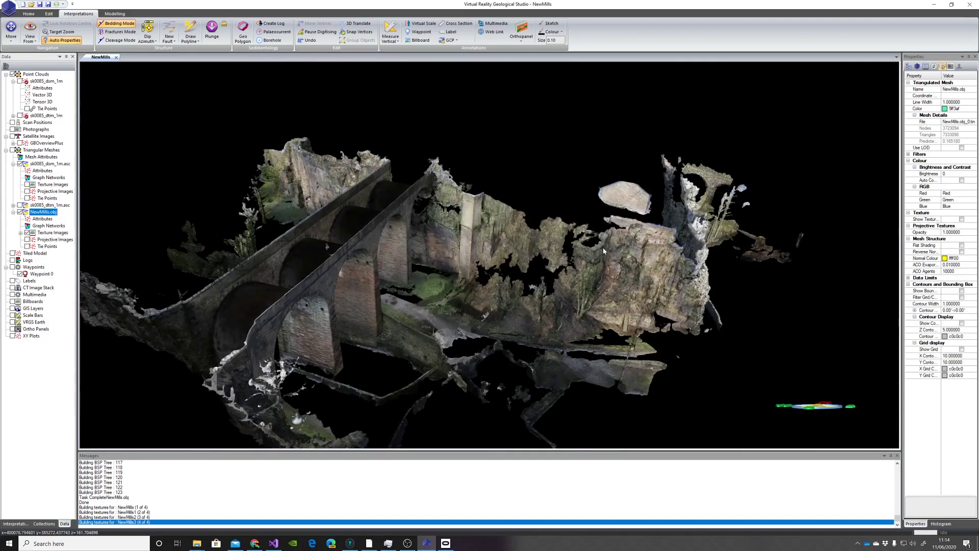
drag(533, 233, 592, 227)
right_drag(592, 226, 549, 260)
scroll(549, 262, up, 5)
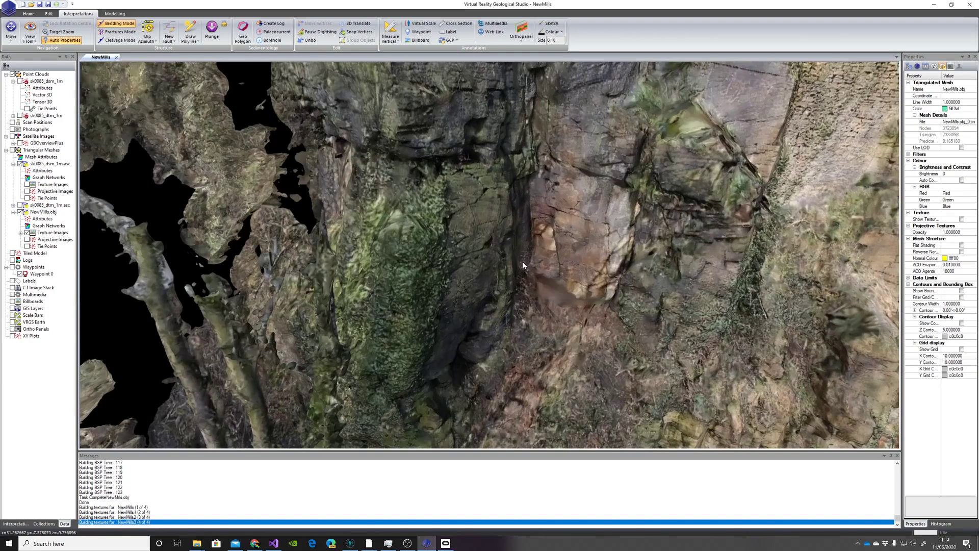
scroll(522, 262, down, 2)
drag(523, 262, 516, 276)
right_drag(516, 274, 466, 403)
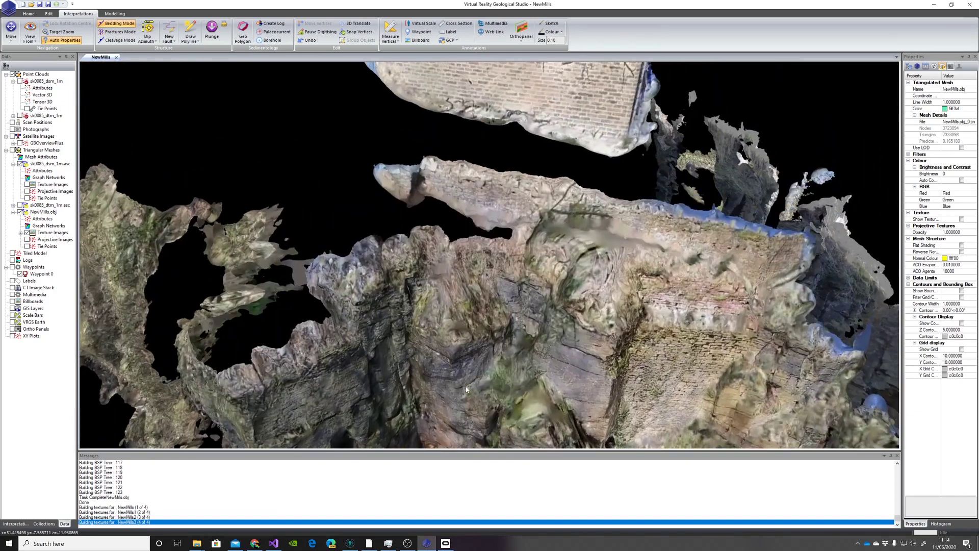
scroll(513, 106, down, 3)
right_drag(513, 106, 455, 218)
drag(455, 218, 459, 159)
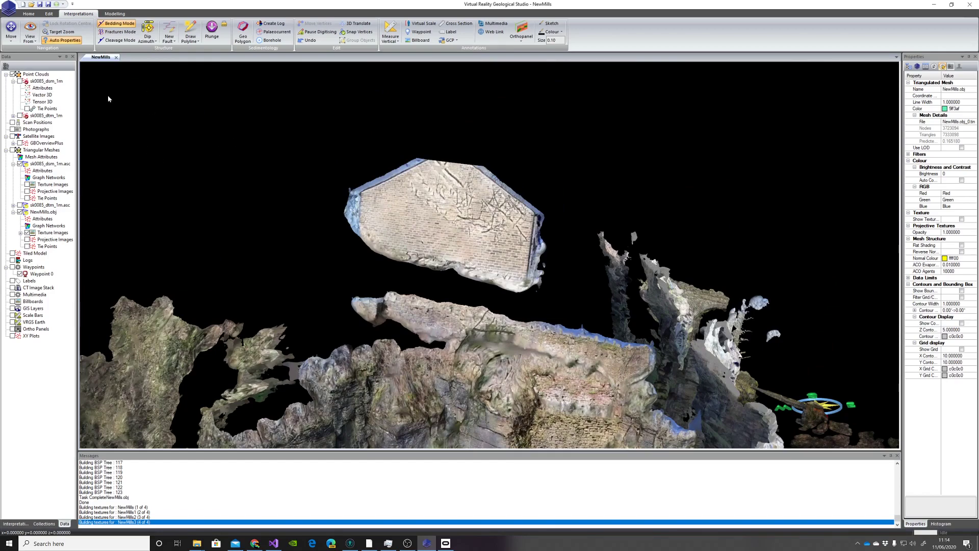
Make NewMills.obj the active mesh and add a tie point at the top of its detached brick gable.
right_click(44, 212)
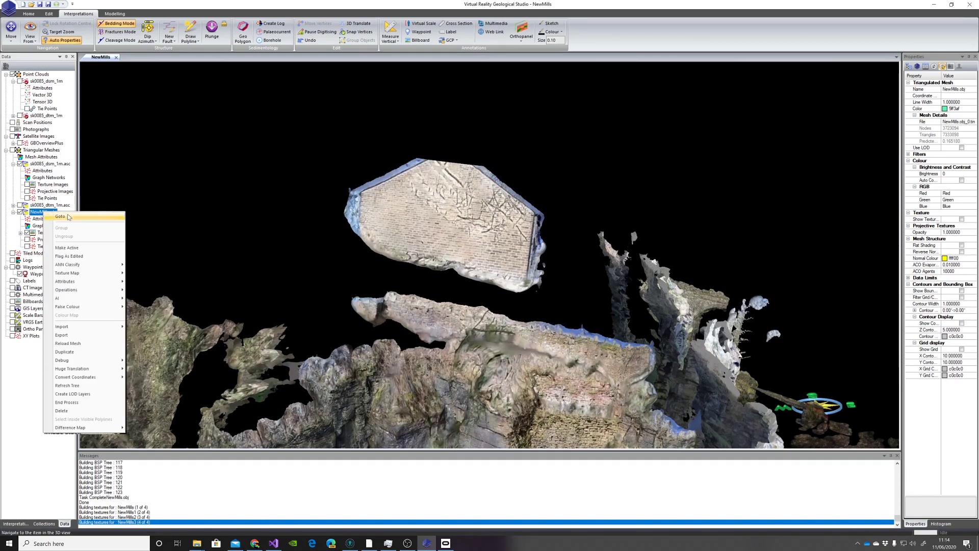
click(68, 248)
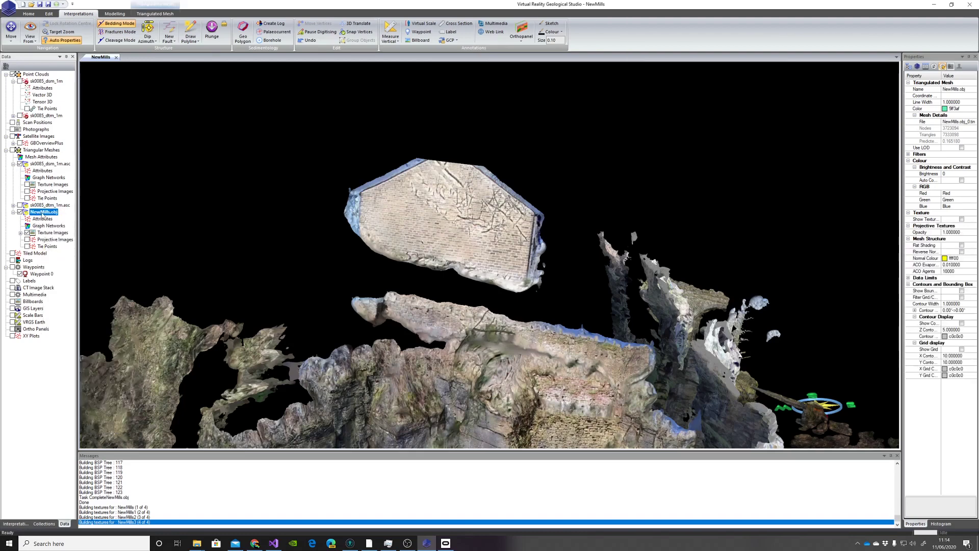
click(143, 14)
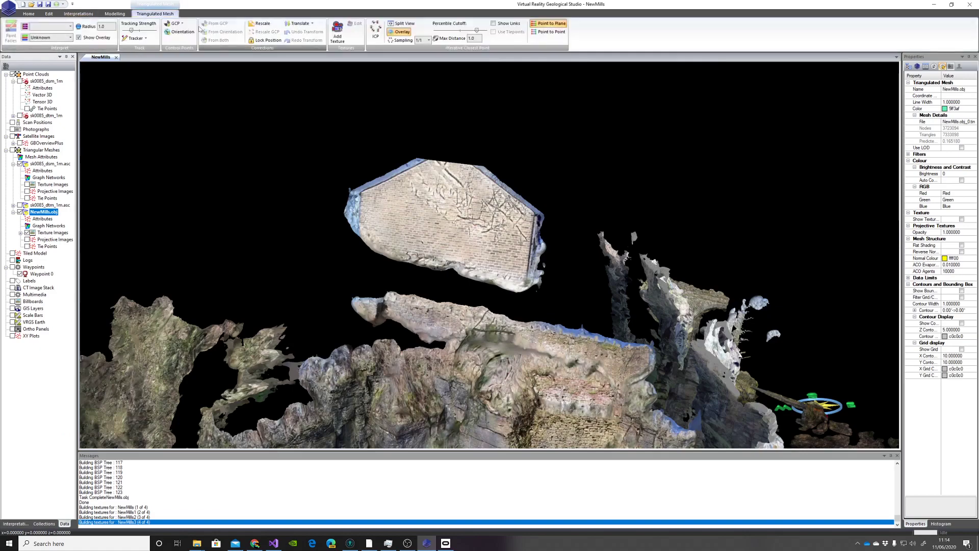
click(449, 160)
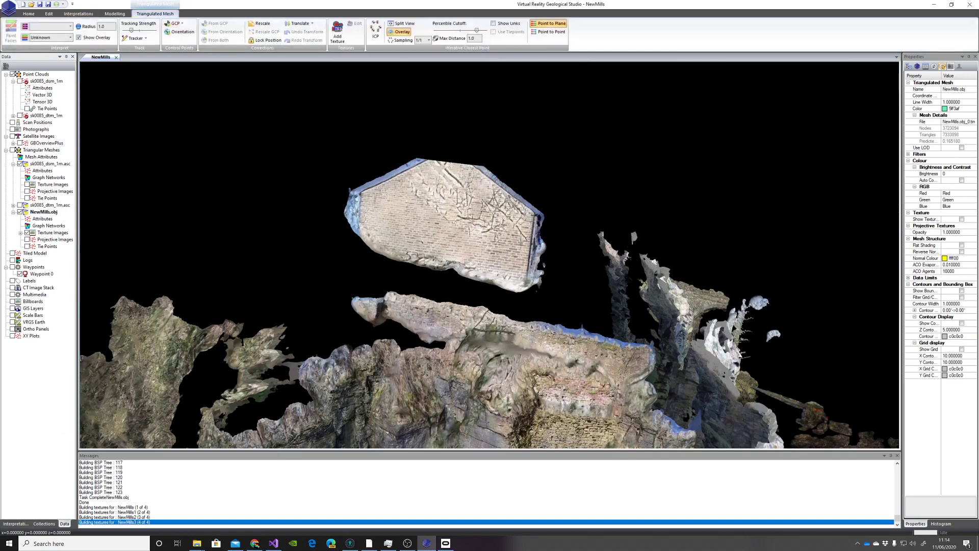
click(21, 246)
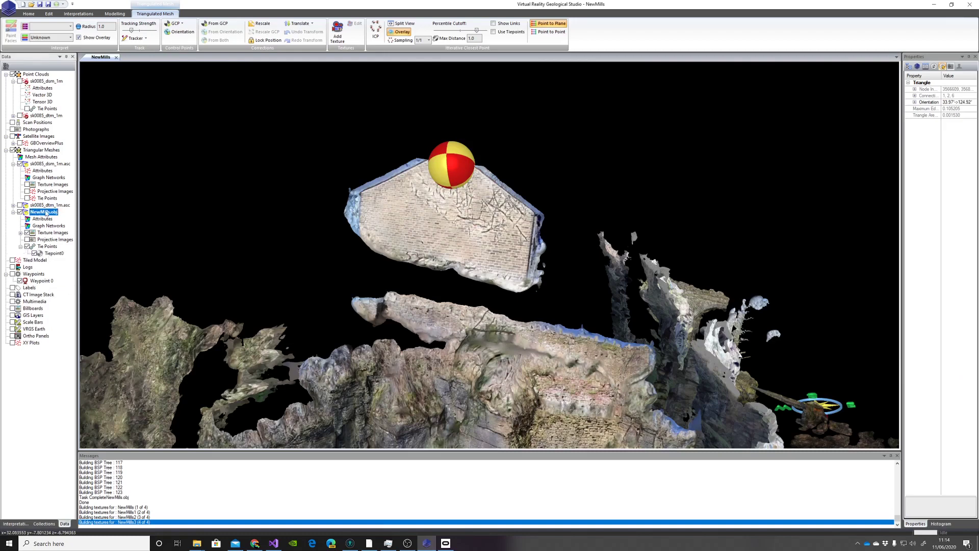
Paste the copied waypoint position into Tiepoint0 as its target and correct the NewMills.obj mesh position from the GCP.
click(53, 254)
right_click(53, 254)
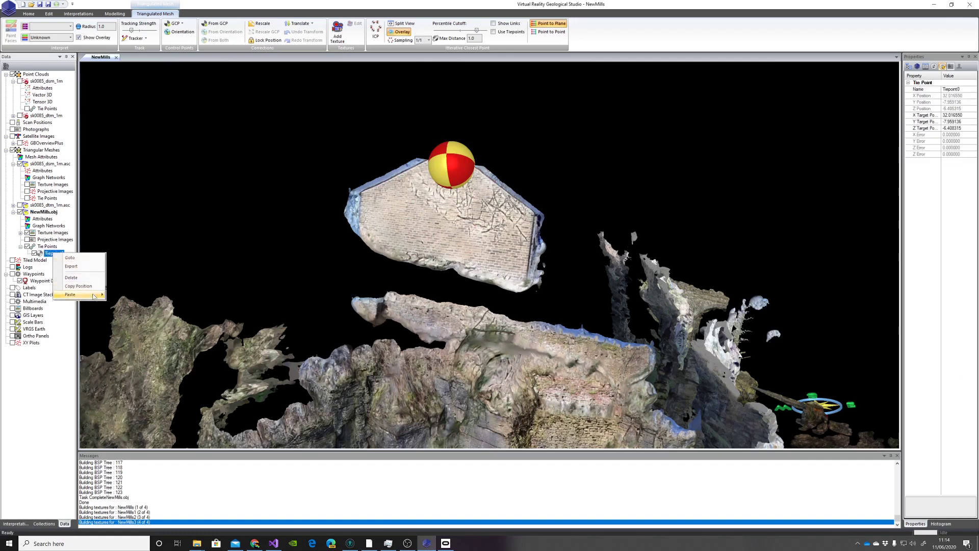
mouse_move(94, 295)
click(144, 303)
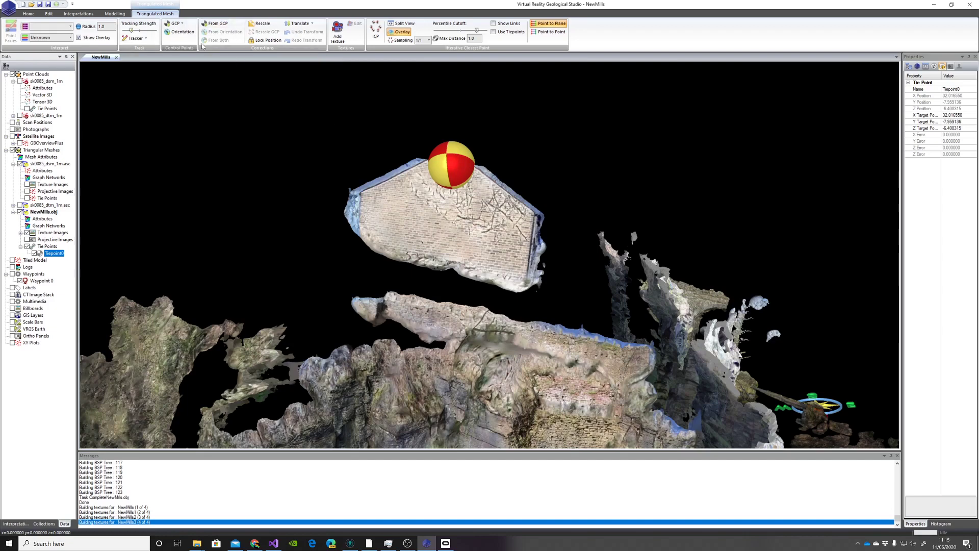
click(223, 26)
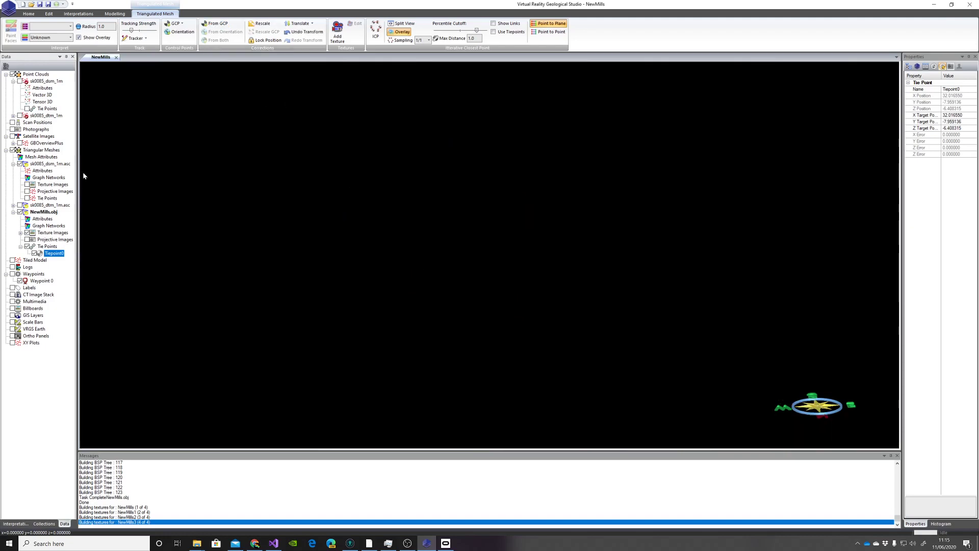
Go to the sk0085_dsm_1m.asc mesh and examine how the NewMills.obj bridge and rock faces sit against the terrain around the gorge.
click(36, 165)
right_click(38, 164)
click(53, 168)
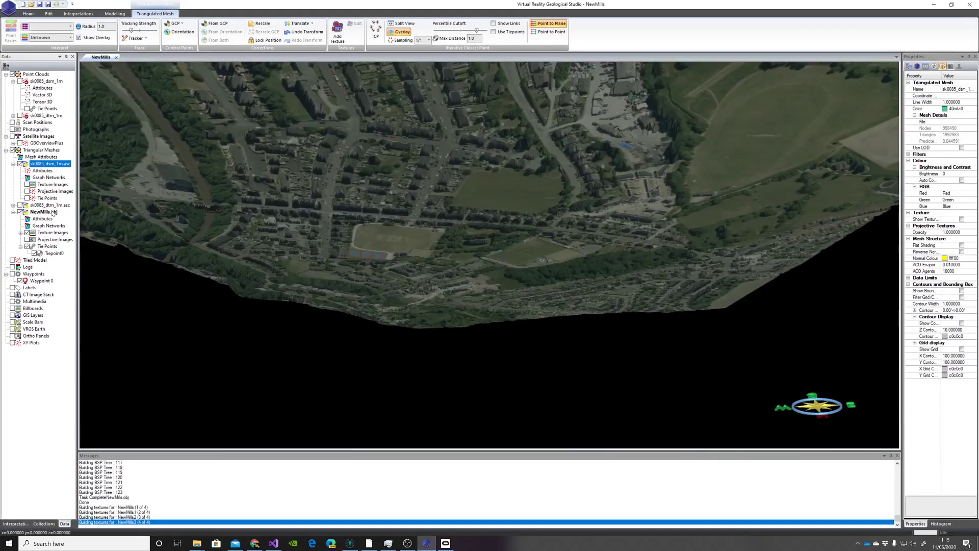
drag(349, 169, 454, 215)
middle_drag(289, 145, 415, 190)
drag(505, 176, 417, 205)
middle_drag(225, 186, 513, 193)
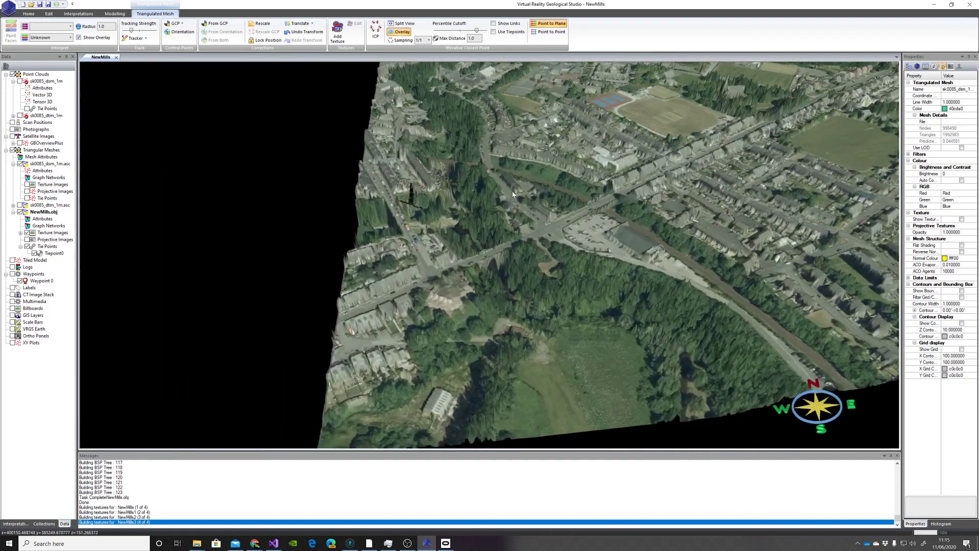
drag(512, 193, 535, 149)
scroll(535, 149, up, 5)
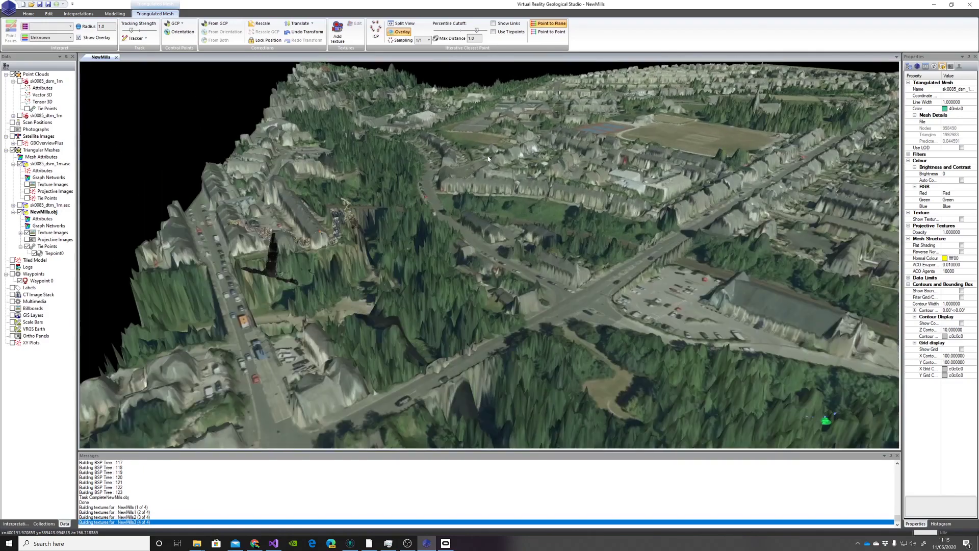
middle_drag(433, 163, 564, 137)
scroll(577, 146, up, 5)
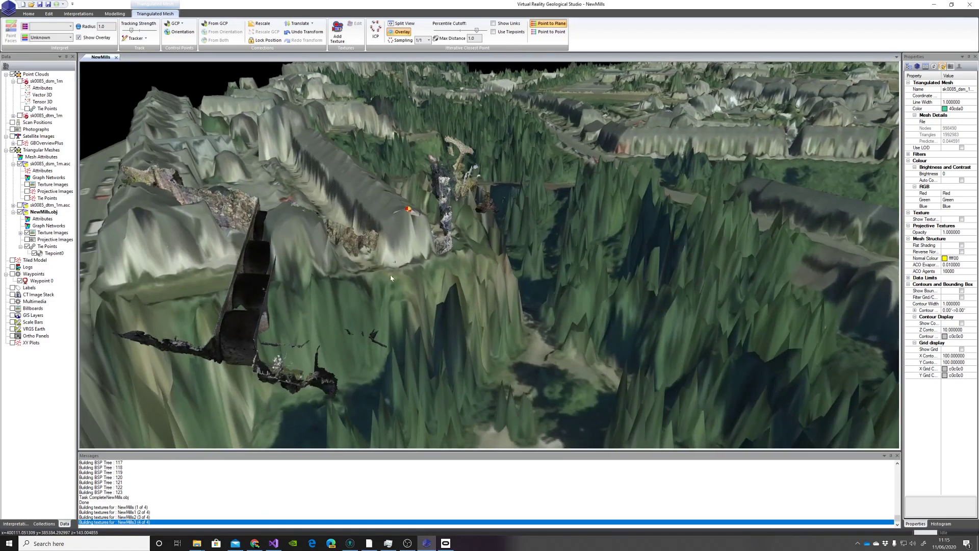
drag(391, 276, 495, 252)
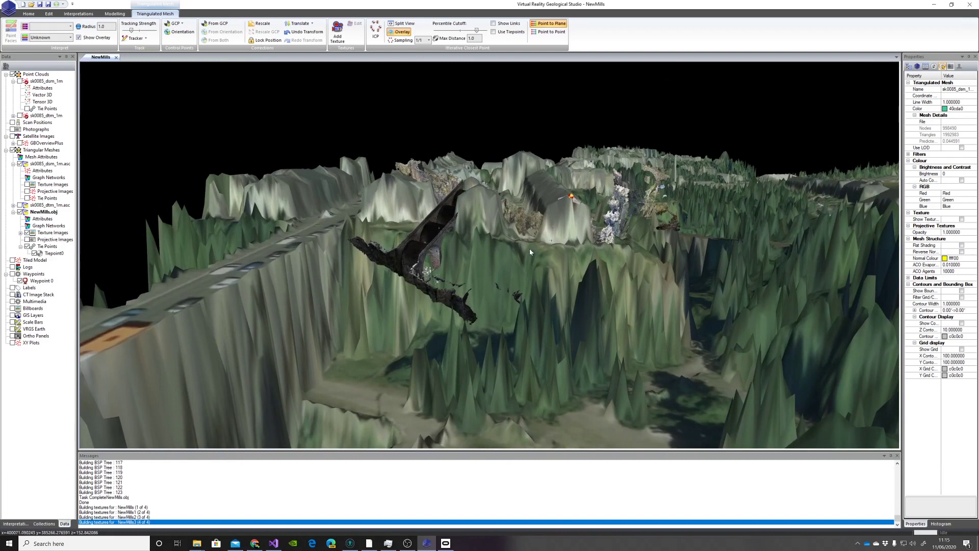
drag(516, 267, 511, 228)
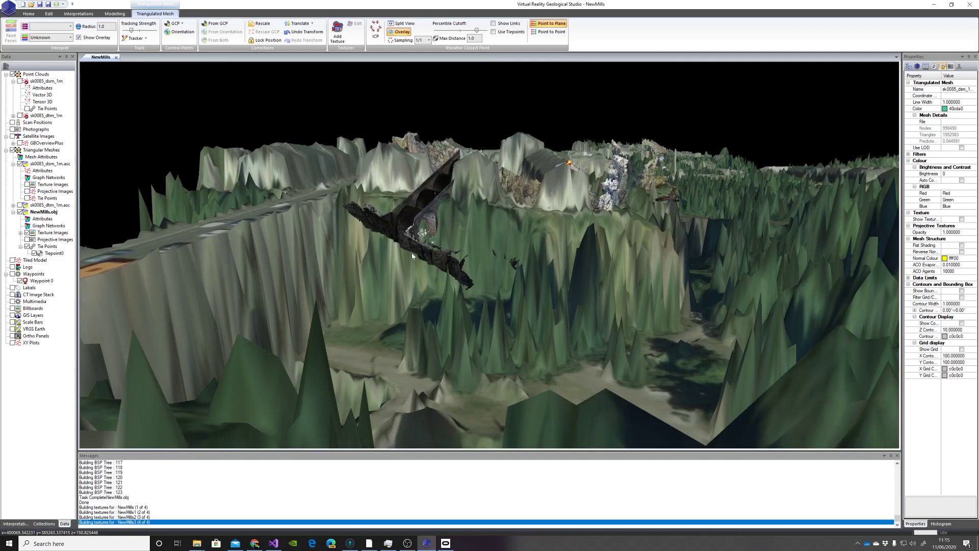
drag(411, 252, 528, 305)
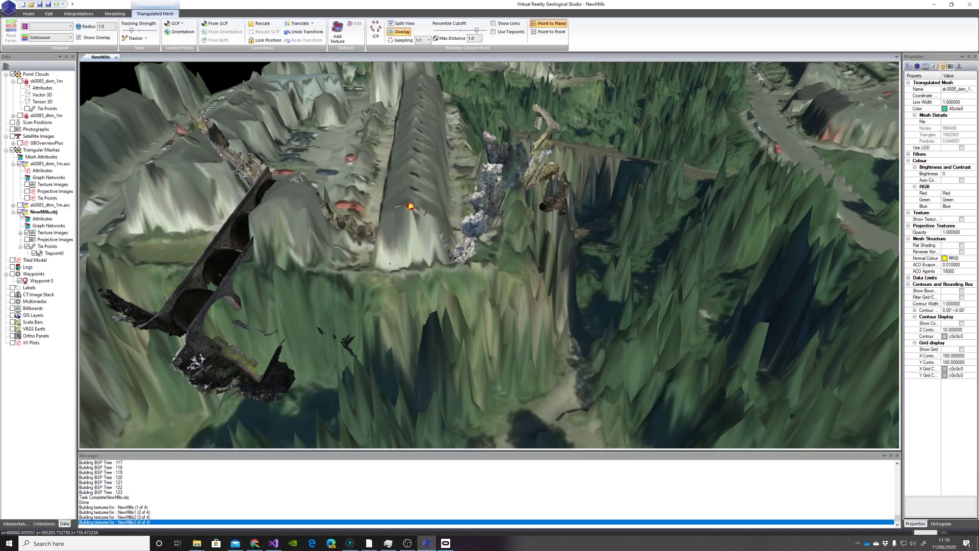
Hide the sk0085_dsm_1m.asc mesh and display the sk0085_dtm_1m.asc mesh with the NewMills.obj model.
click(20, 164)
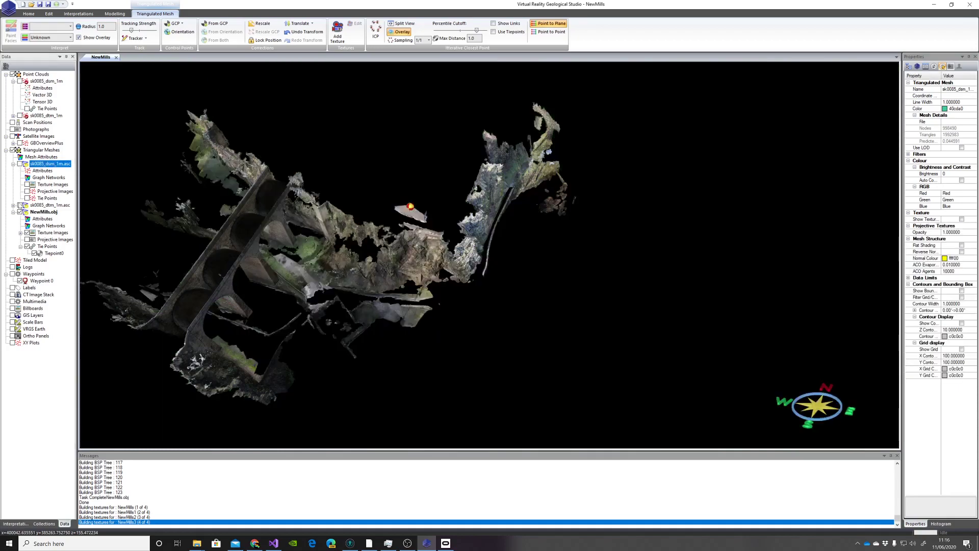
click(20, 205)
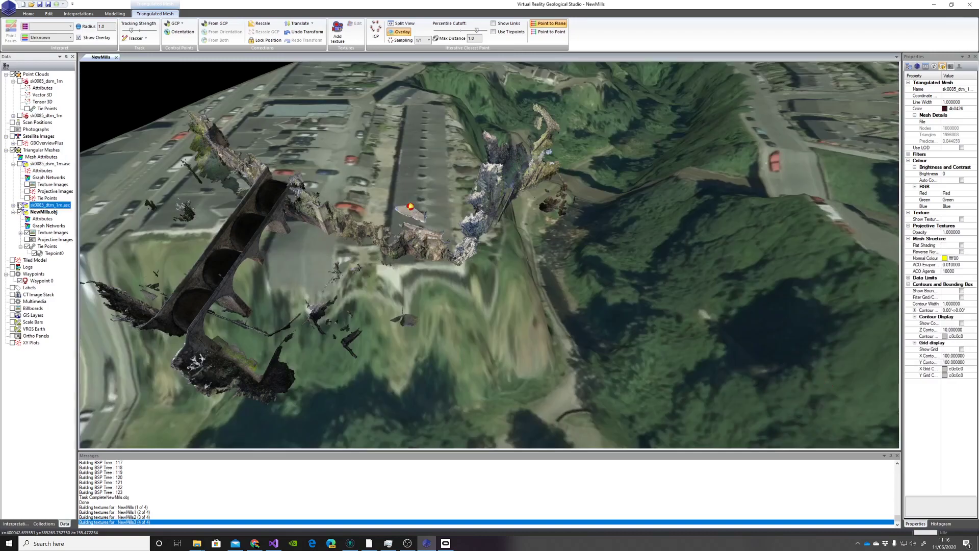
Measure the horizontal width of the long building's roof on the terrain mesh beside the gable and open the measurement's properties.
drag(427, 181, 428, 304)
scroll(427, 207, up, 4)
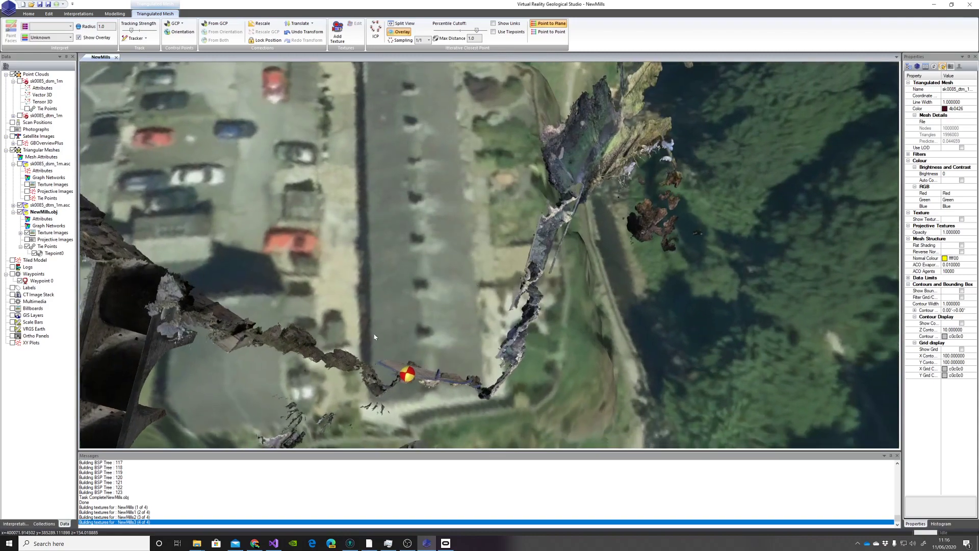
mouse_move(373, 339)
mouse_down()
mouse_move(436, 280)
mouse_move(449, 251)
mouse_move(443, 240)
mouse_move(393, 275)
mouse_up()
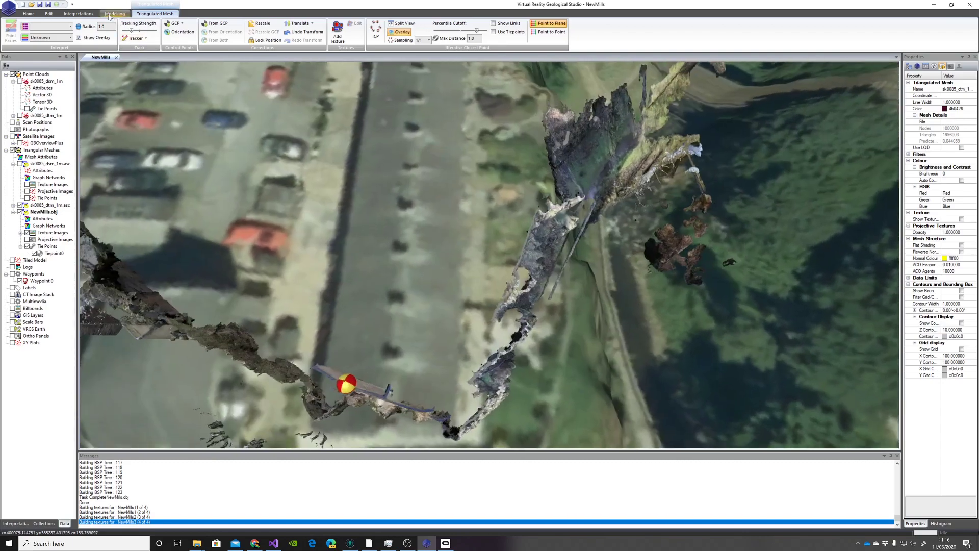
click(77, 14)
click(390, 37)
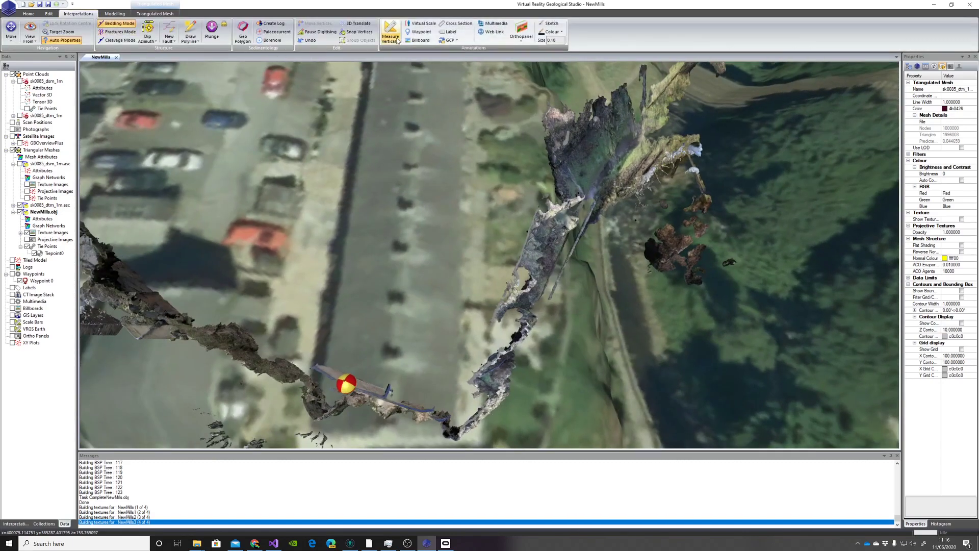
click(403, 59)
click(359, 337)
click(458, 353)
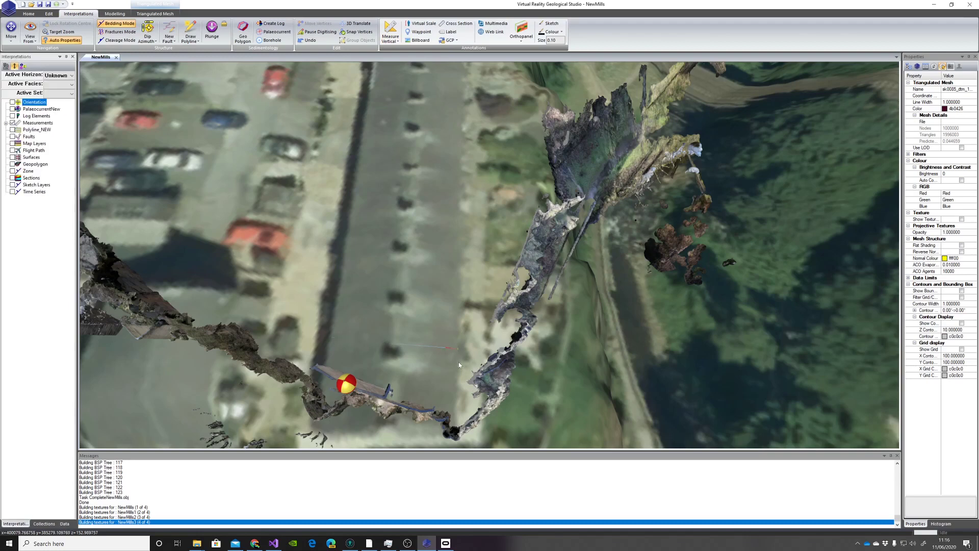
click(6, 123)
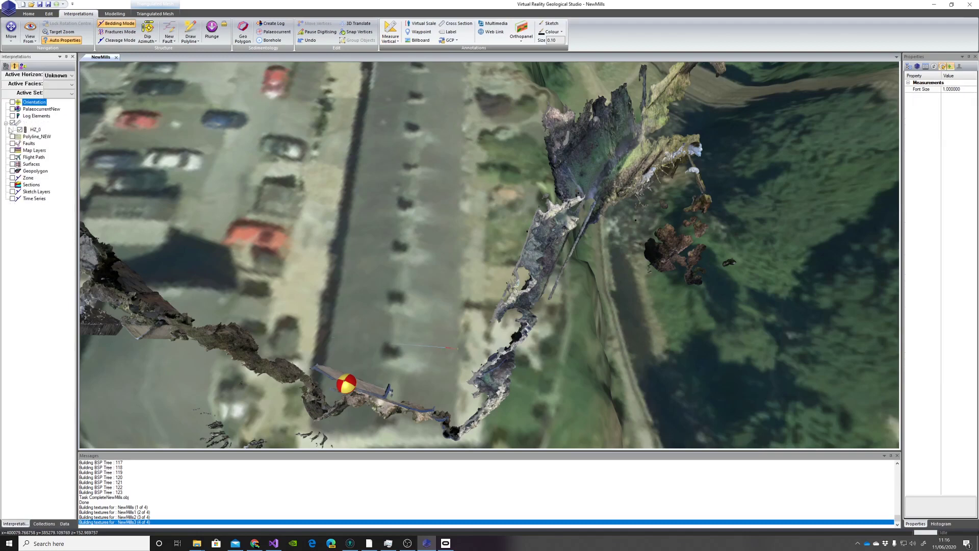
click(34, 130)
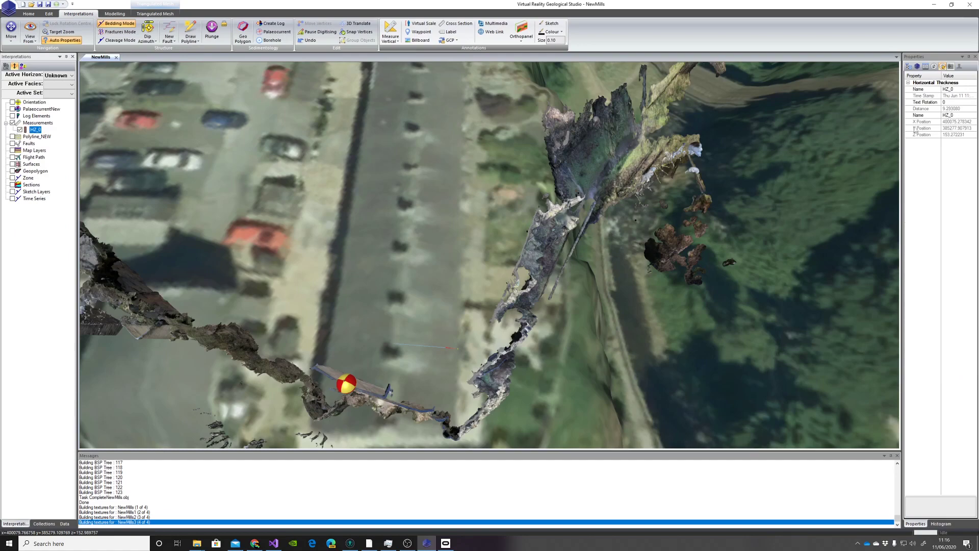
Rescale the NewMills.obj mesh so that the distance across the detached brick gable becomes 9.293.
drag(372, 350, 451, 196)
scroll(451, 196, up, 3)
scroll(452, 199, up, 3)
scroll(451, 199, down, 5)
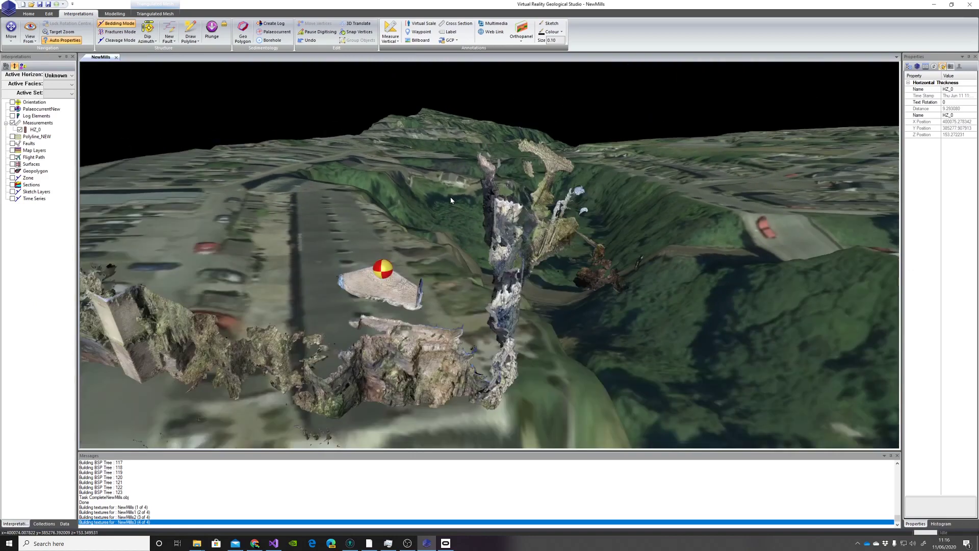
drag(400, 282, 402, 235)
scroll(403, 233, up, 5)
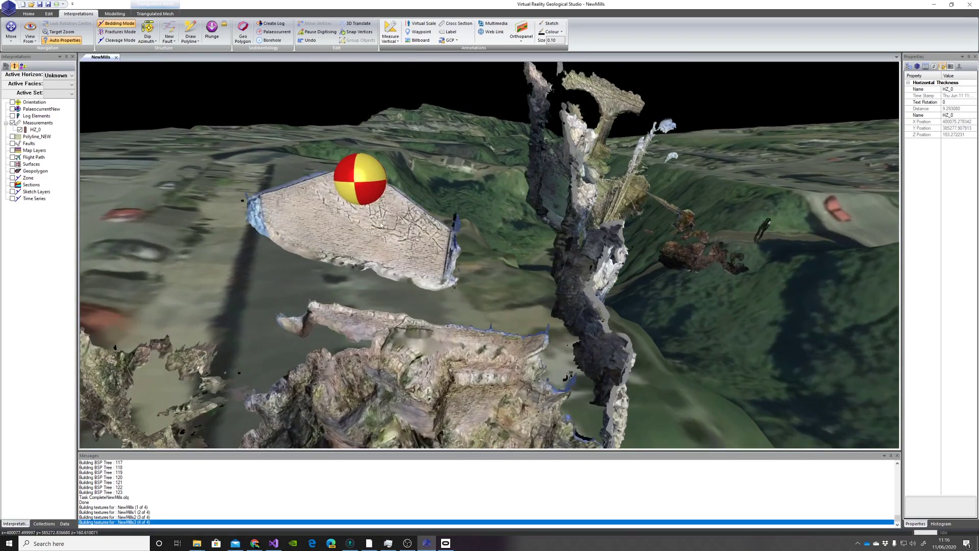
click(165, 15)
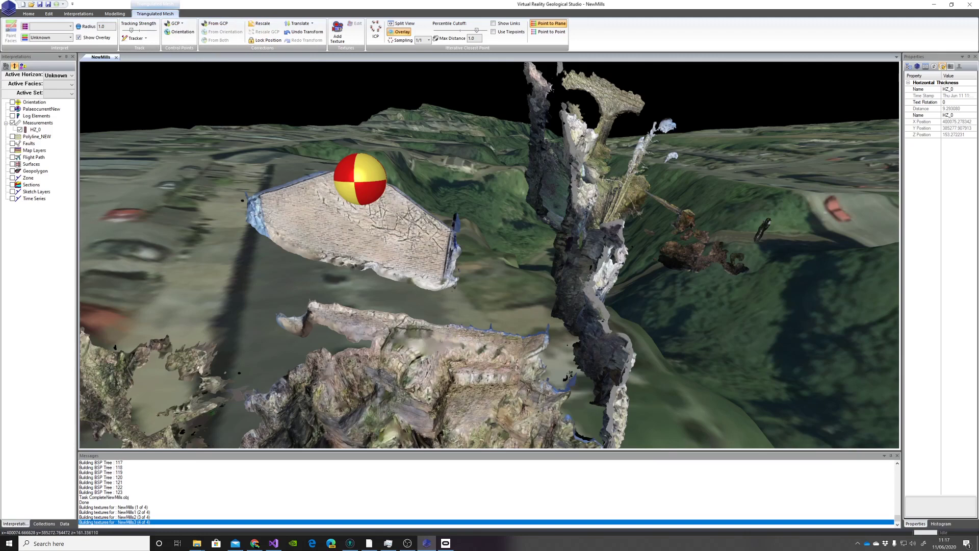
click(450, 230)
text(3.90125)
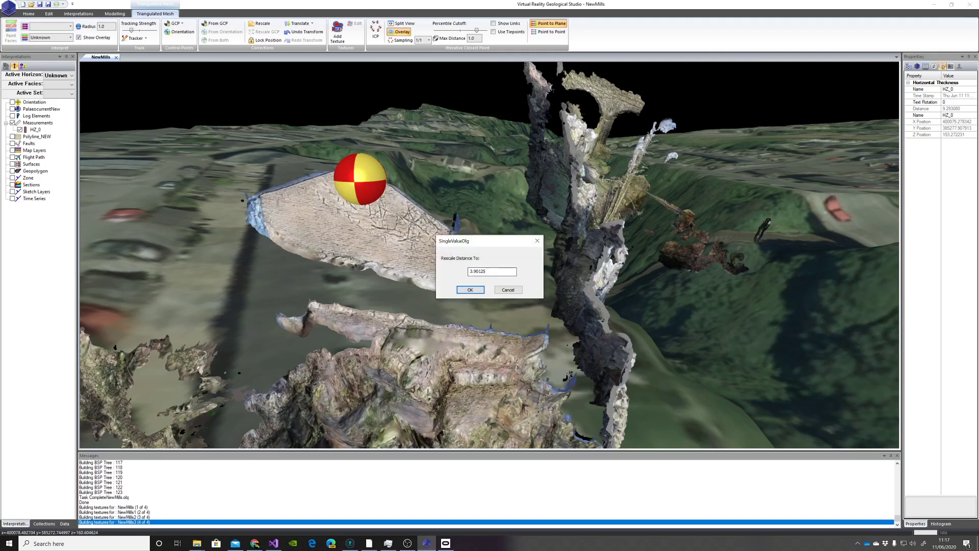
drag(485, 271, 466, 278)
text(9.293)
click(470, 290)
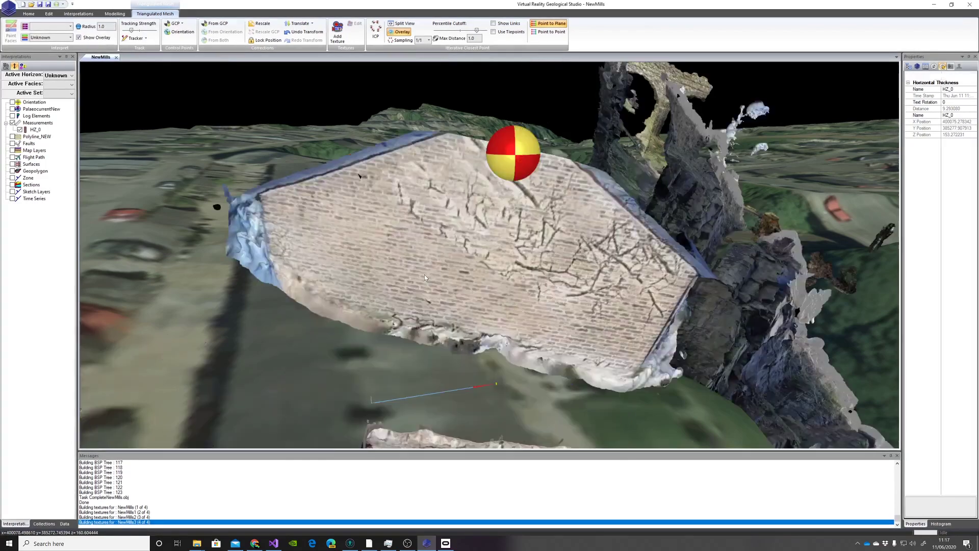
Examine how the rescaled gable and the bridge arches and piers sit against the terrain and the road below.
drag(482, 269, 439, 234)
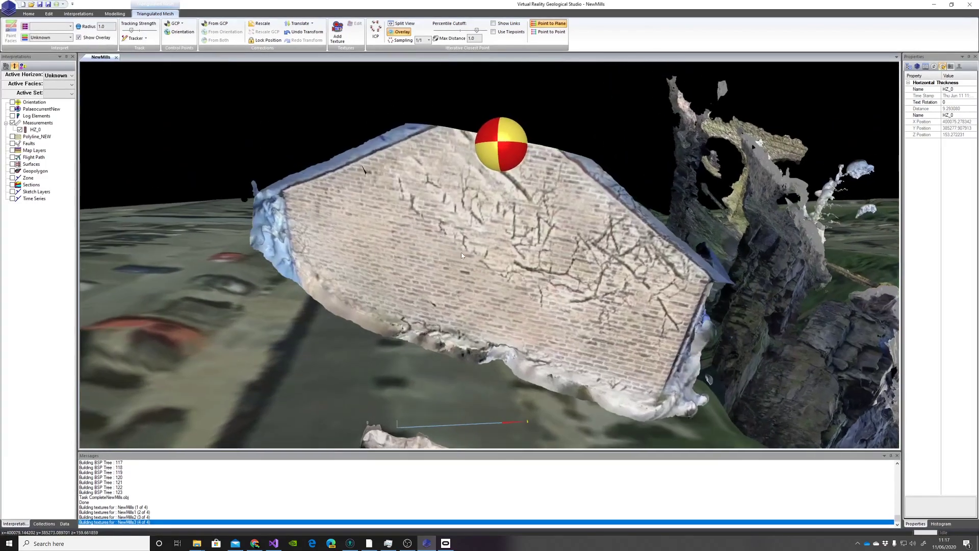
scroll(462, 253, down, 3)
scroll(463, 255, down, 5)
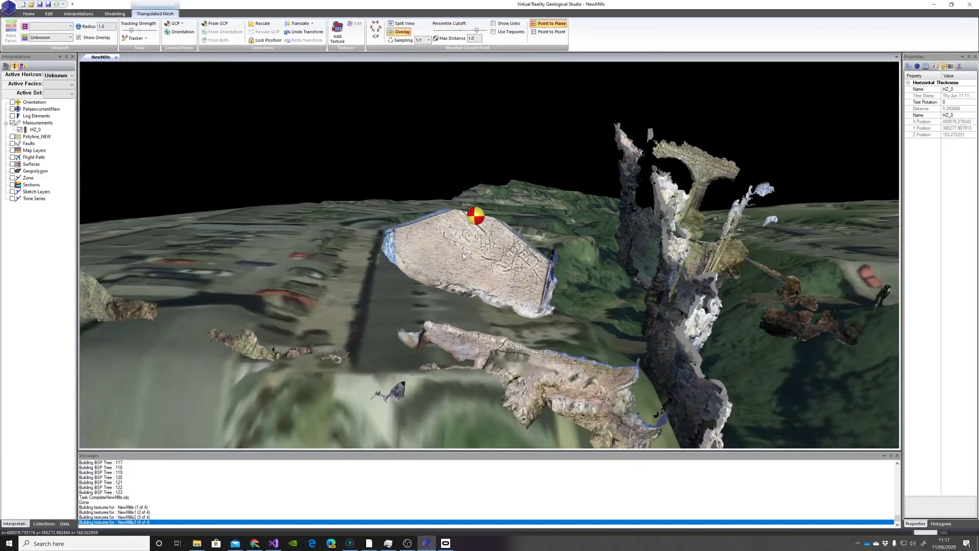
drag(477, 266, 383, 301)
middle_drag(382, 301, 647, 262)
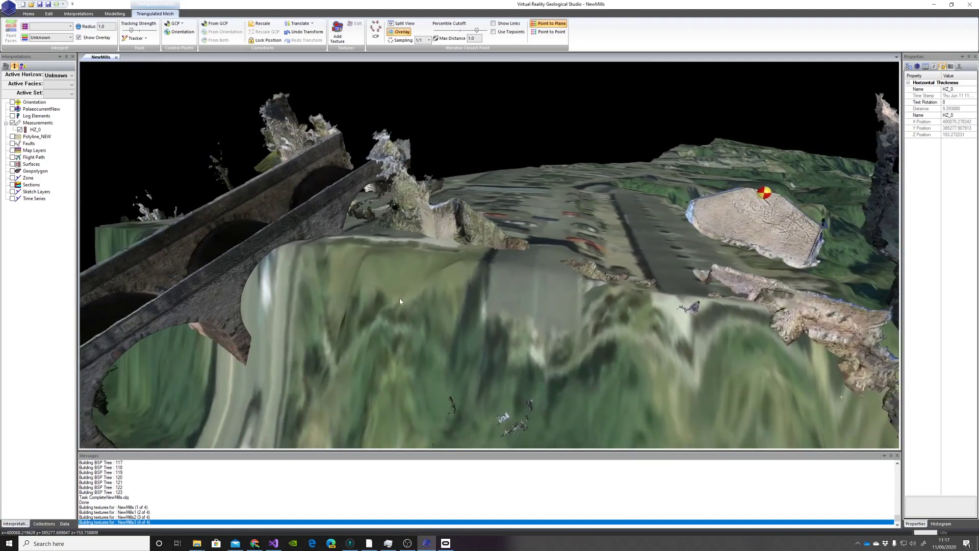
middle_drag(328, 310, 479, 210)
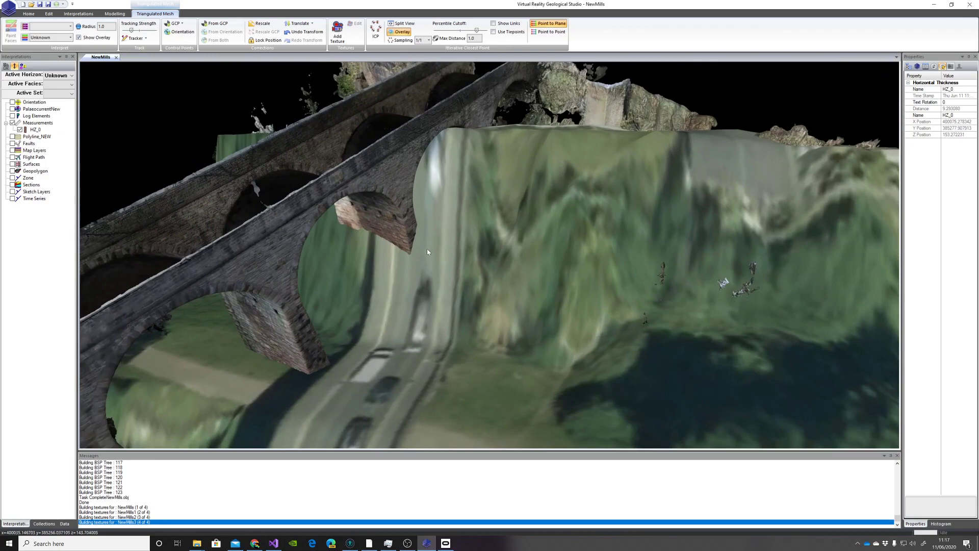
scroll(429, 248, up, 1)
drag(322, 341, 335, 280)
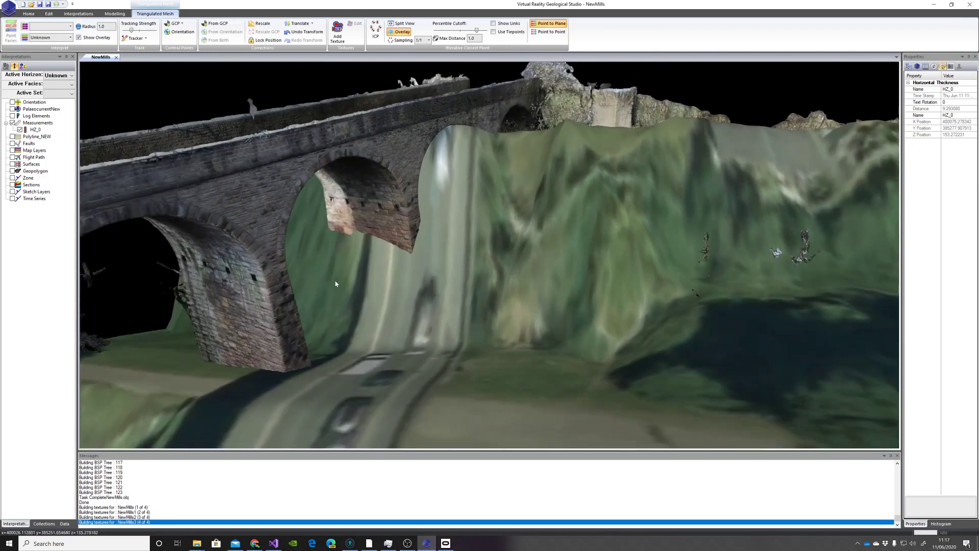
scroll(336, 284, up, 8)
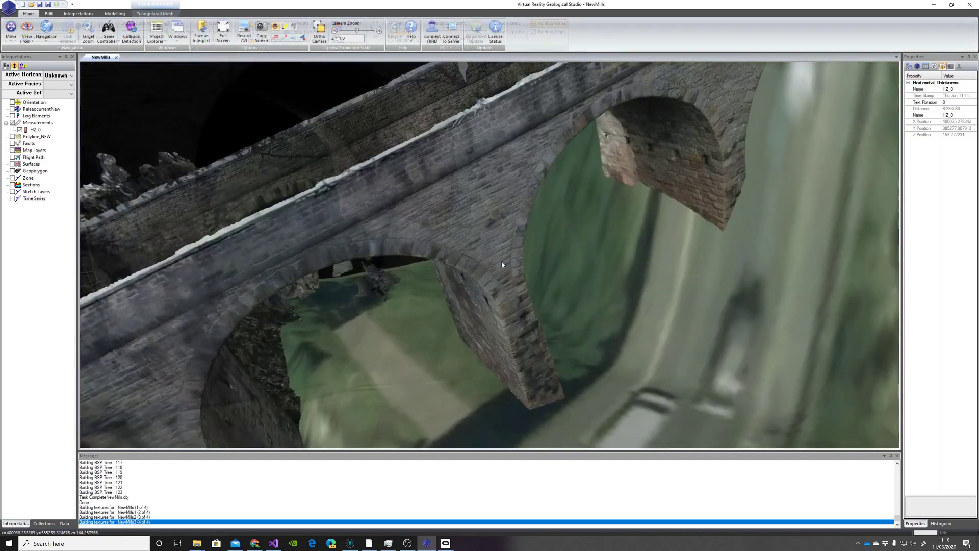
scroll(501, 261, up, 3)
scroll(533, 201, up, 5)
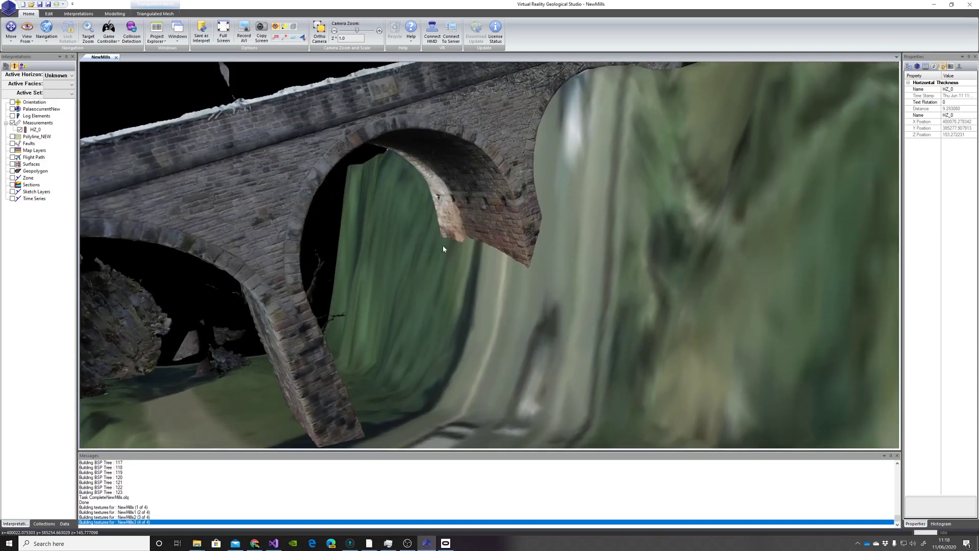
drag(611, 262, 703, 273)
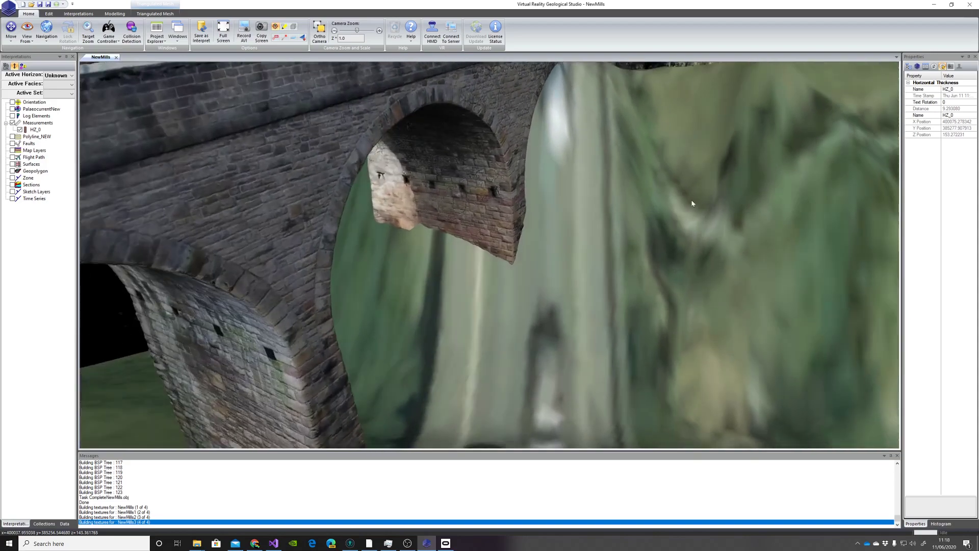
middle_drag(690, 200, 451, 307)
scroll(452, 308, down, 5)
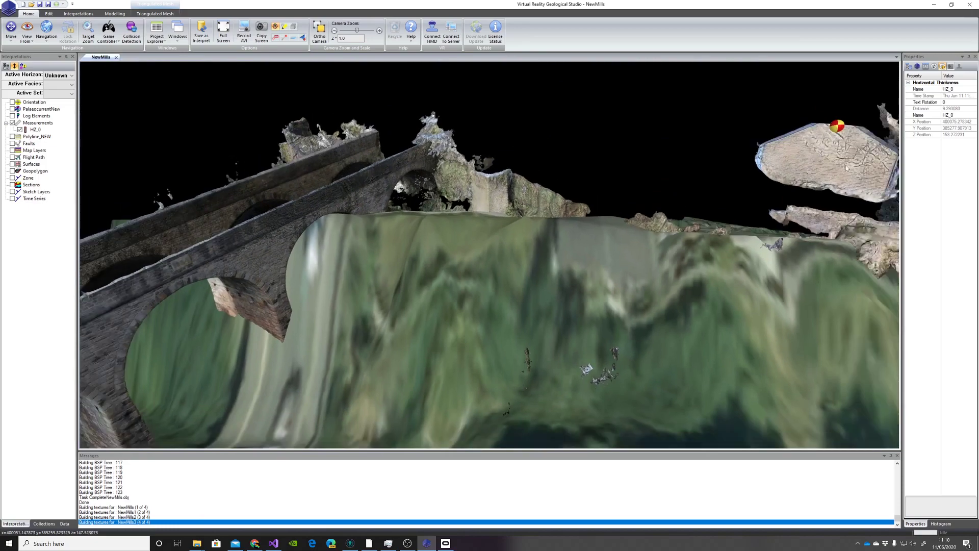
middle_drag(202, 283, 400, 226)
drag(313, 285, 265, 249)
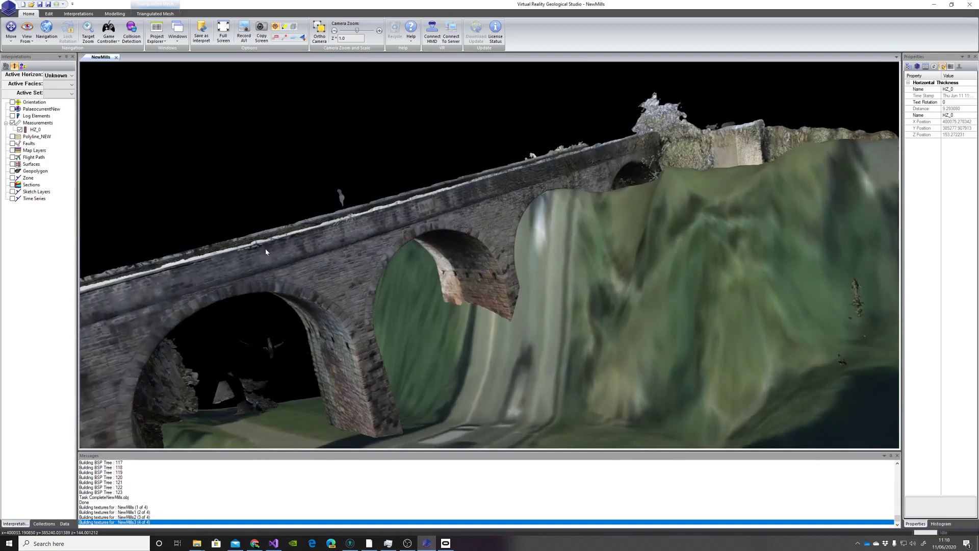
scroll(284, 280, up, 1)
drag(347, 283, 349, 247)
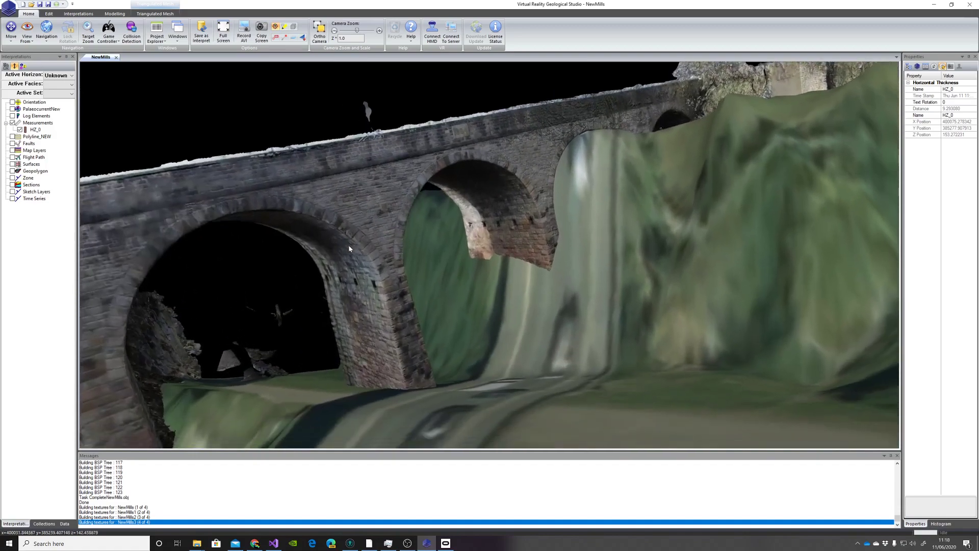
scroll(350, 249, up, 2)
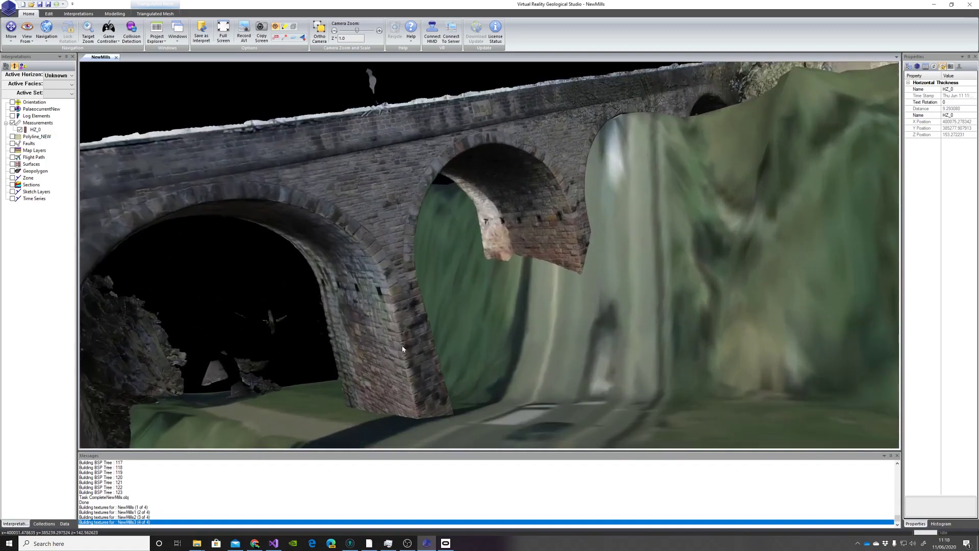
scroll(383, 314, up, 3)
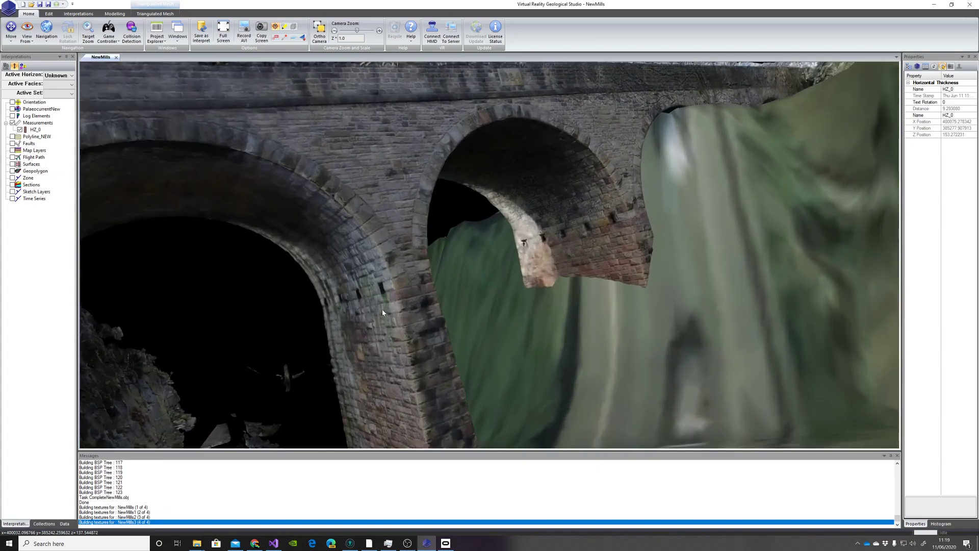
Add a three-point dip-azimuth bedding orientation along a masonry course around the corner of the bridge pier.
drag(437, 350, 398, 358)
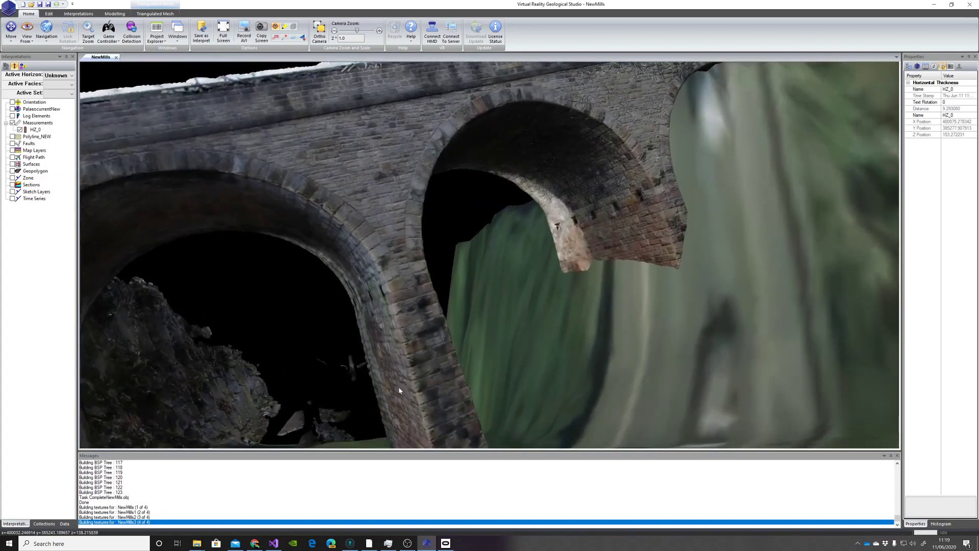
drag(442, 404, 455, 377)
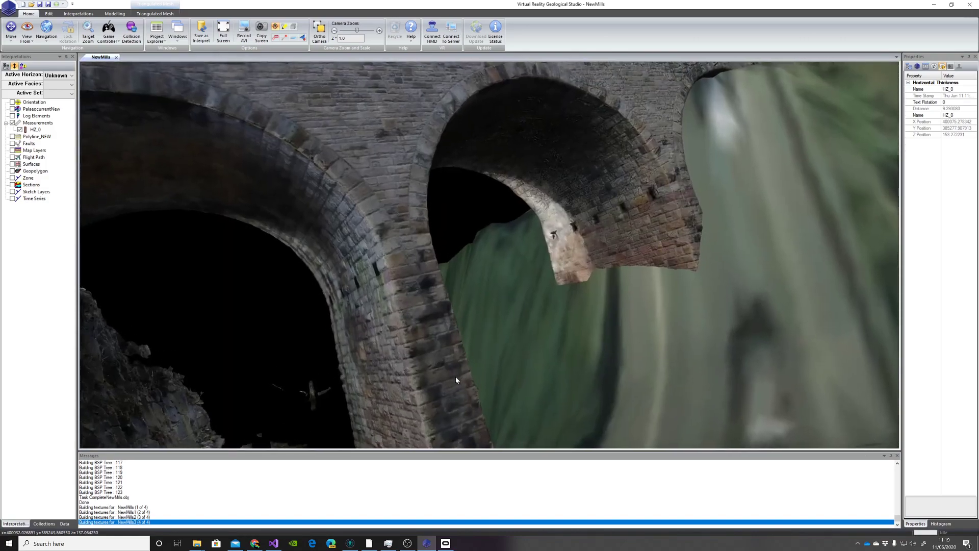
scroll(455, 376, up, 5)
drag(394, 344, 423, 327)
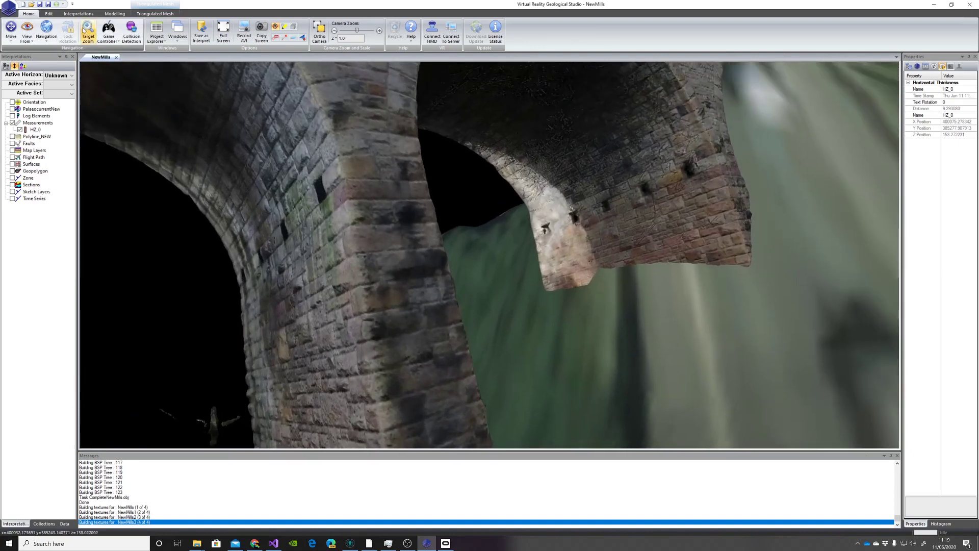
click(56, 13)
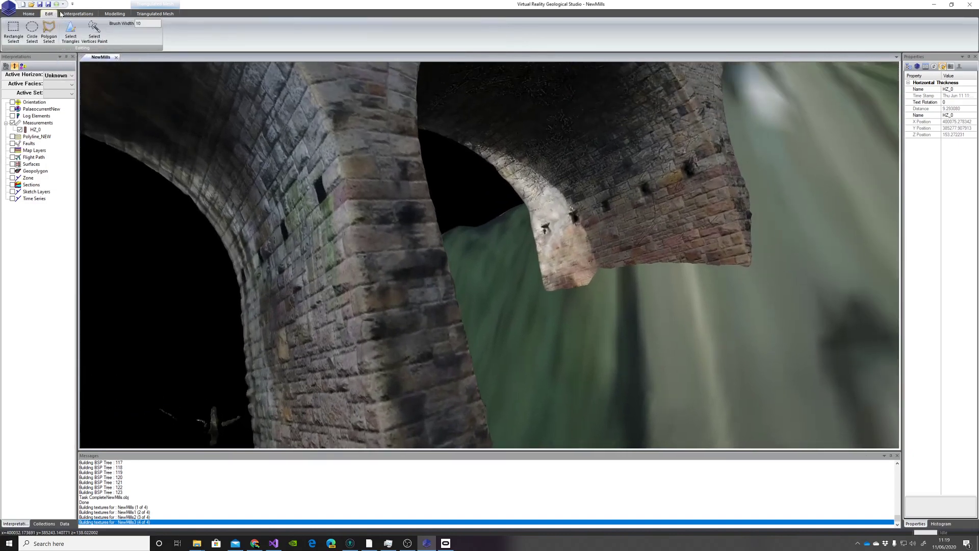
click(68, 15)
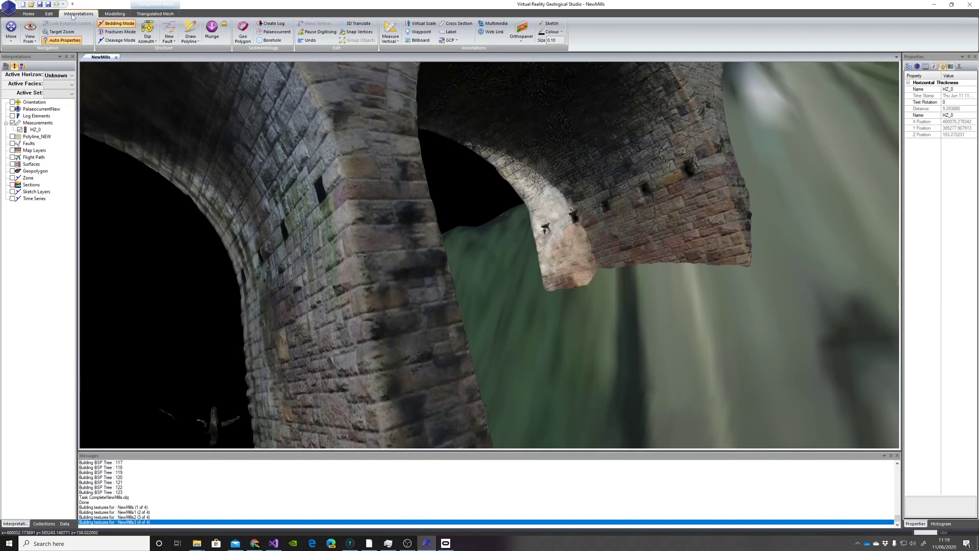
click(145, 41)
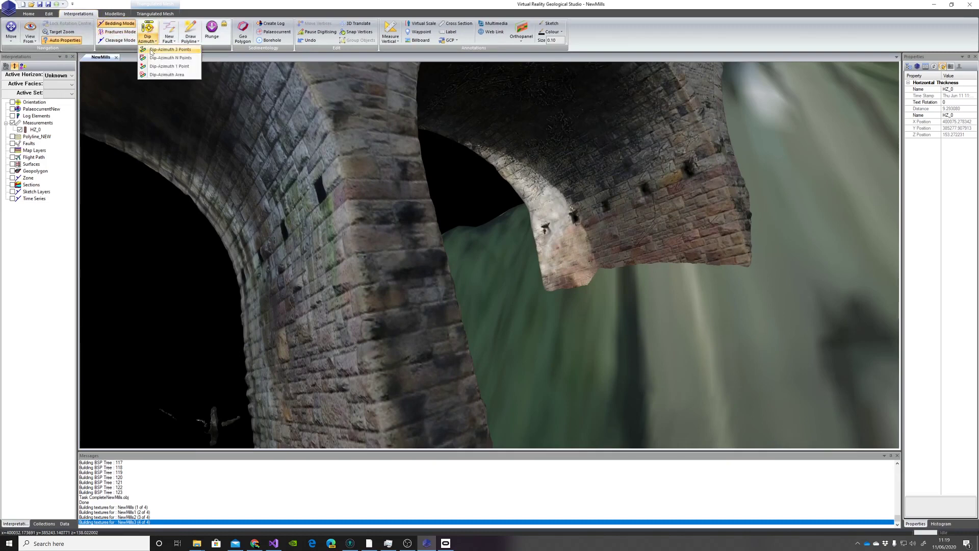
click(148, 52)
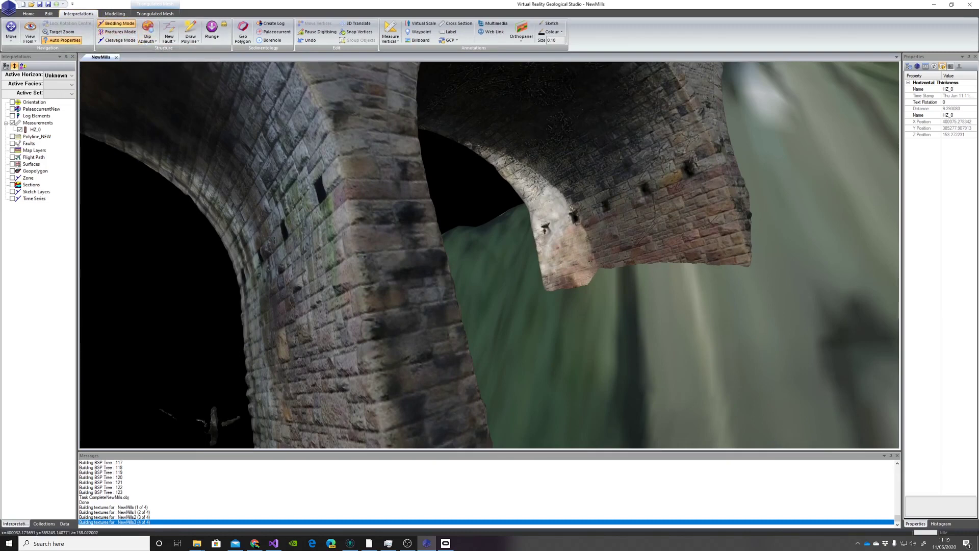
drag(302, 357, 372, 339)
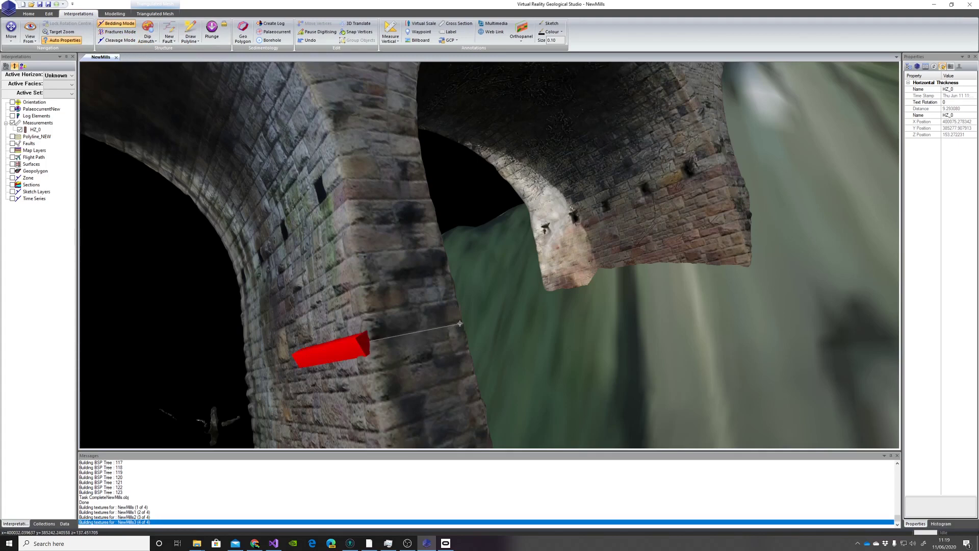
click(460, 323)
drag(425, 340, 437, 392)
click(372, 354)
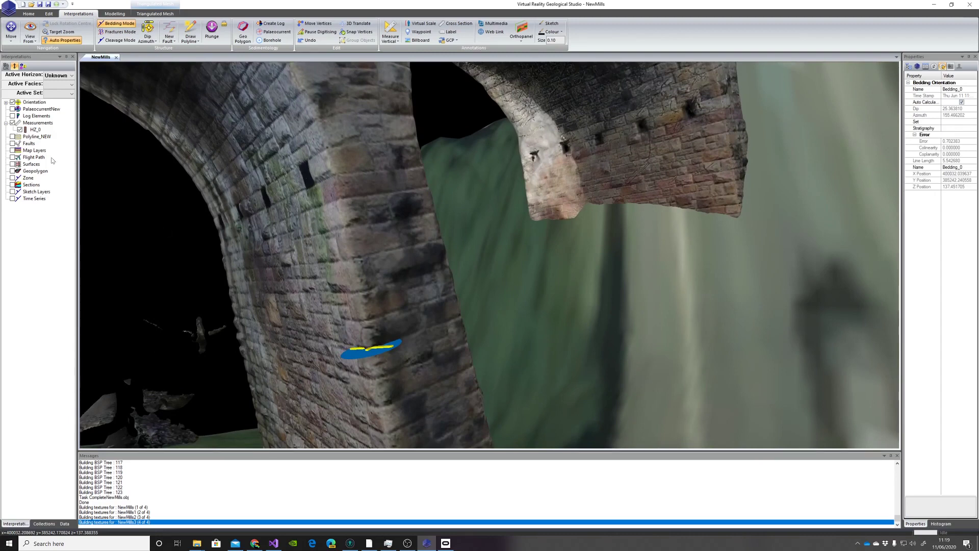
Remove the dip from the NewMills.obj mesh, using the Bedding_0 orientation for the position, dip and azimuth.
click(64, 523)
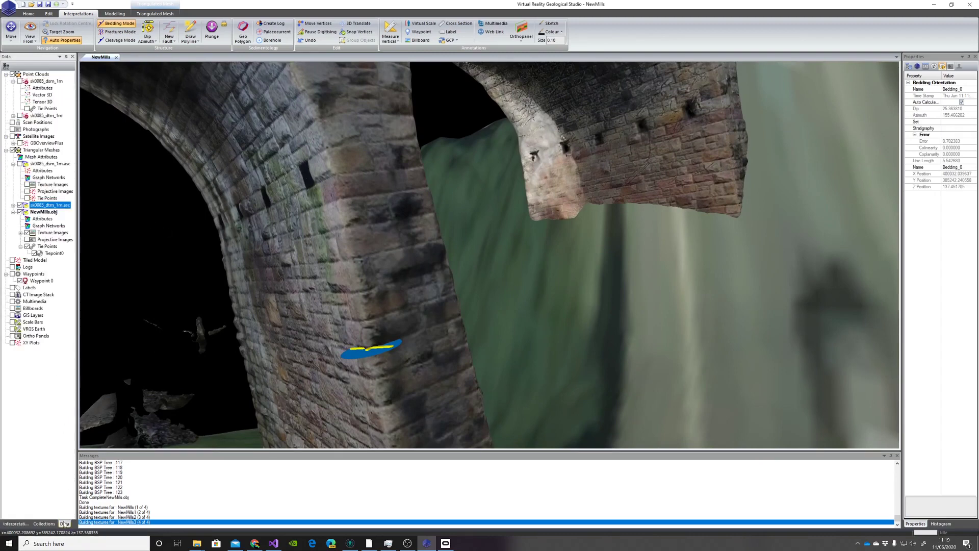
click(50, 212)
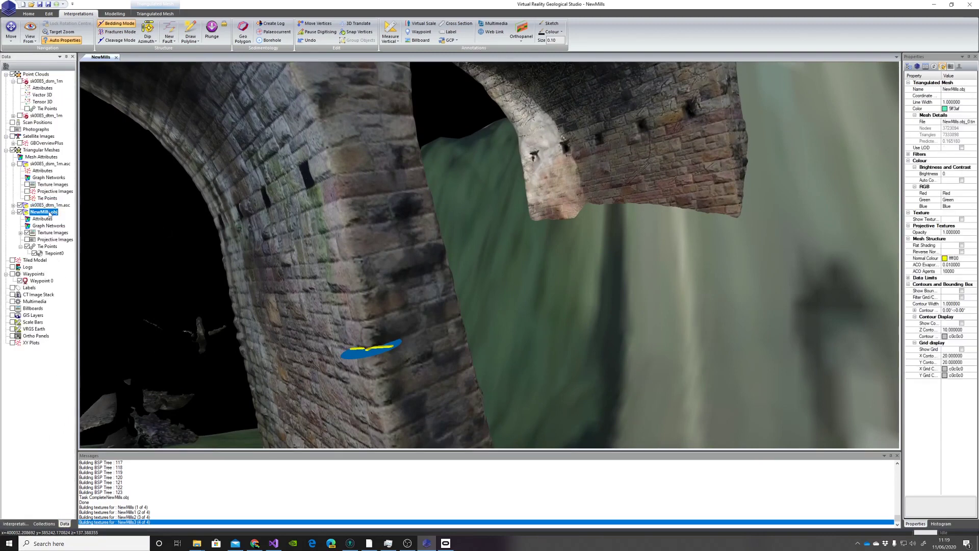
right_click(50, 213)
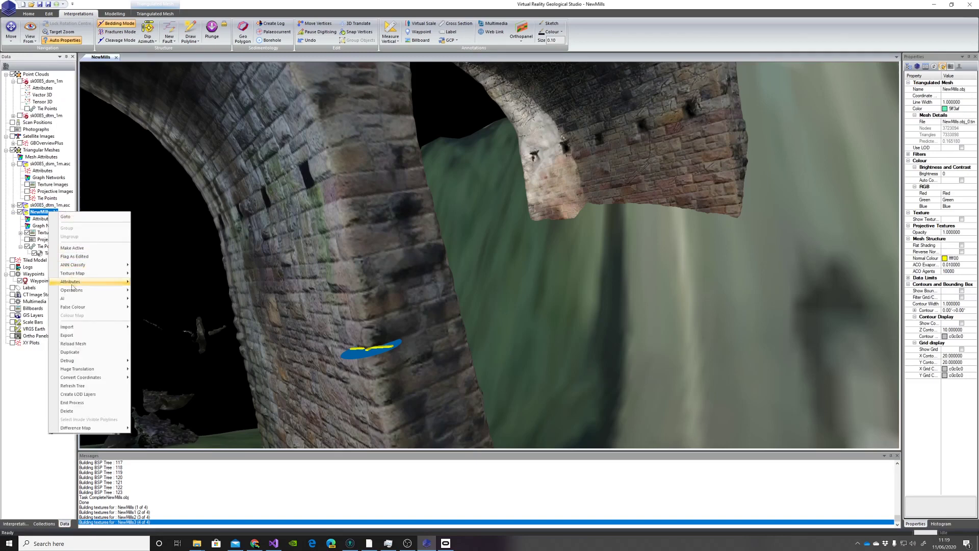
mouse_move(73, 290)
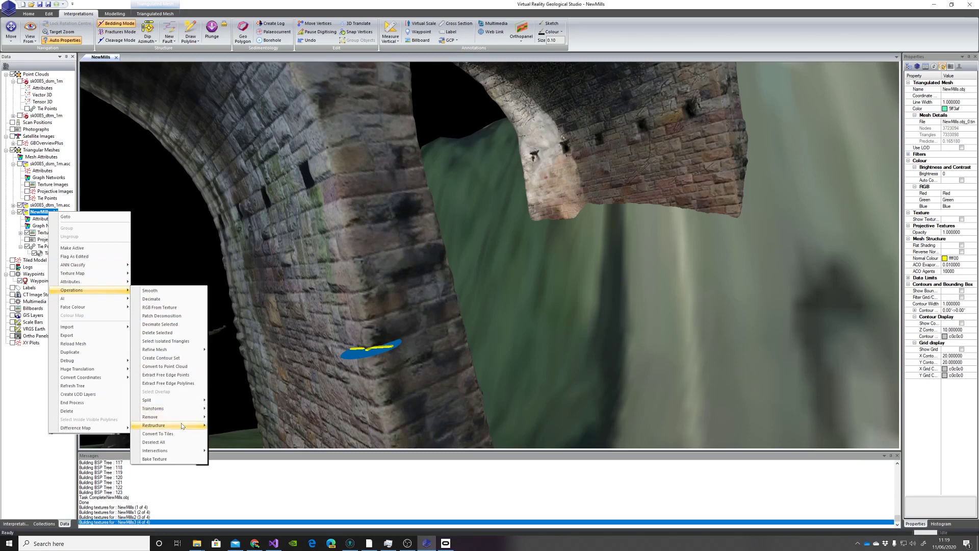
mouse_move(183, 424)
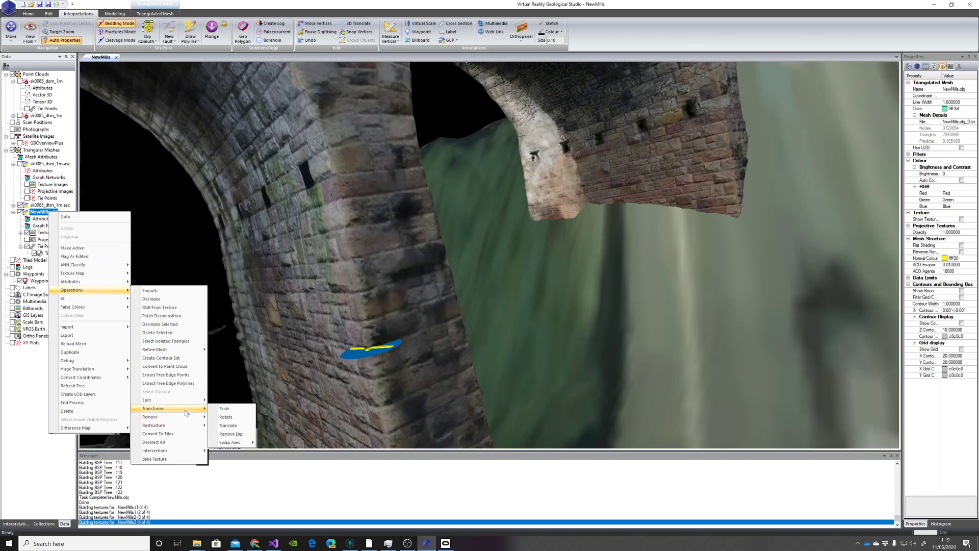
click(232, 435)
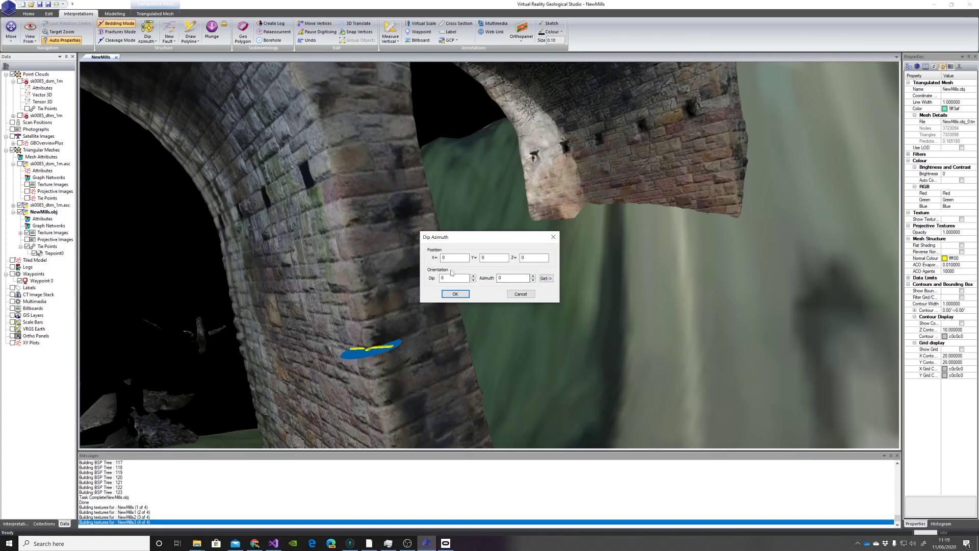
click(546, 278)
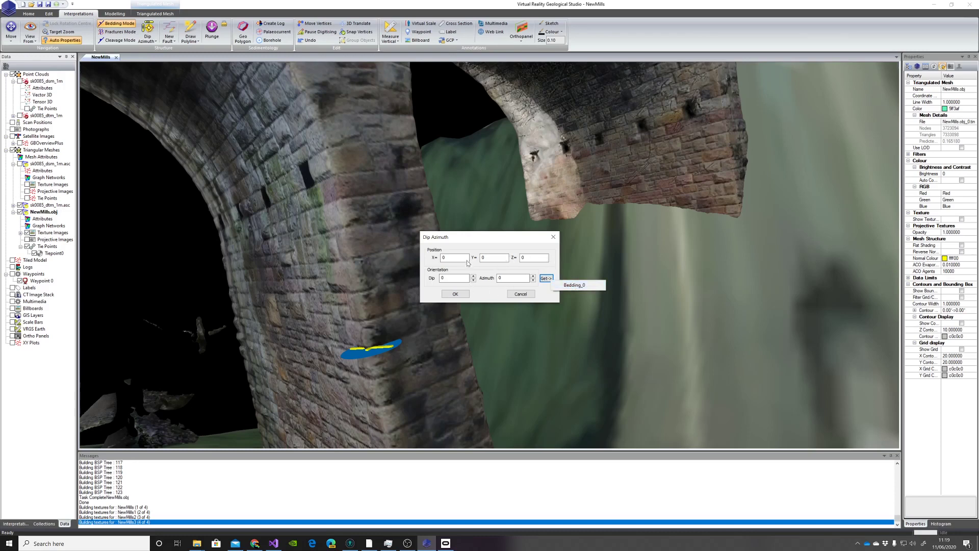
click(574, 286)
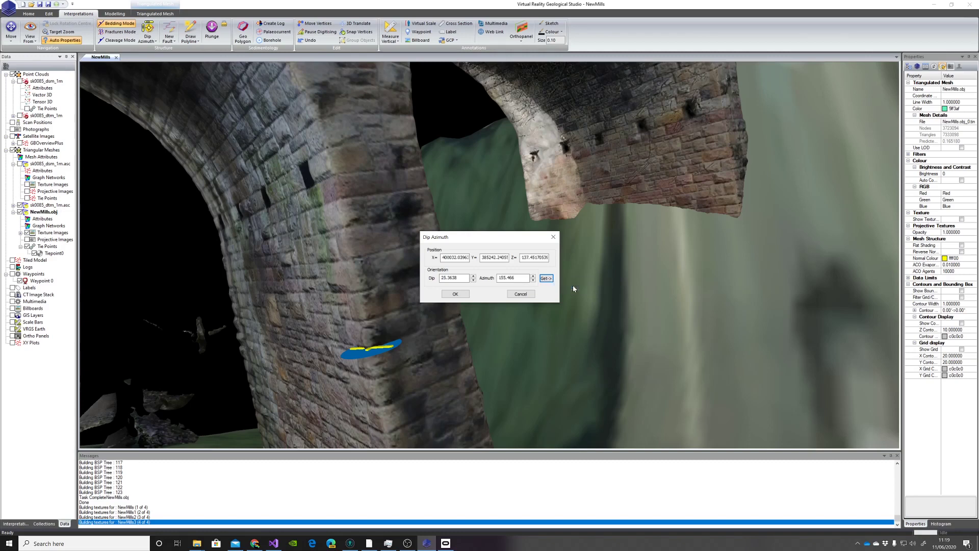
click(462, 297)
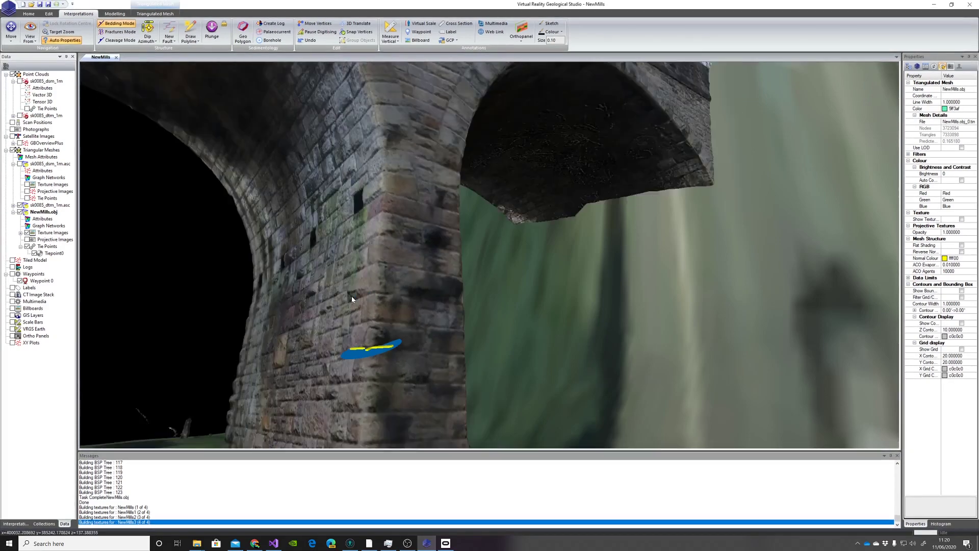
Examine how the levelled bridge, its arches and its pier sit against the terrain and the road below.
scroll(366, 295, down, 3)
scroll(368, 293, down, 5)
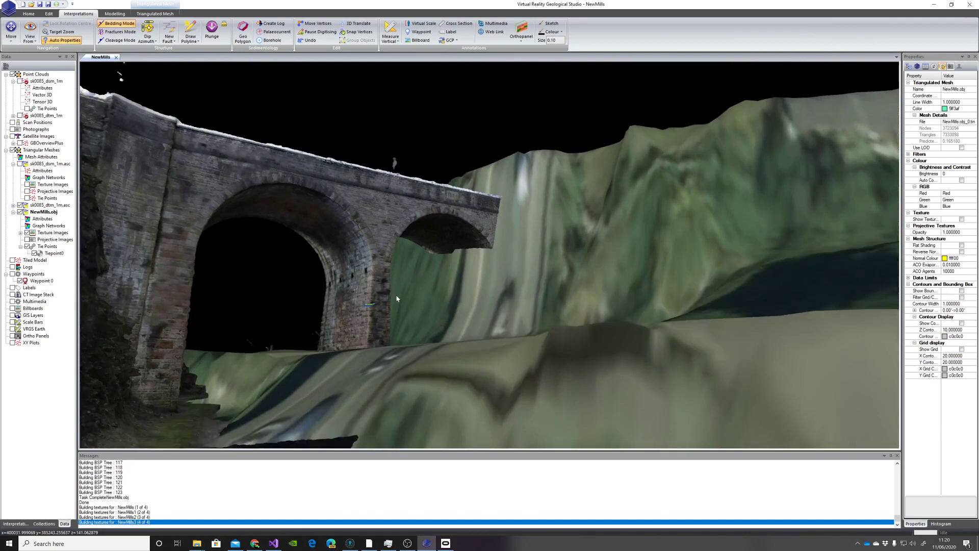
drag(397, 298, 504, 381)
scroll(475, 334, up, 3)
scroll(475, 324, down, 3)
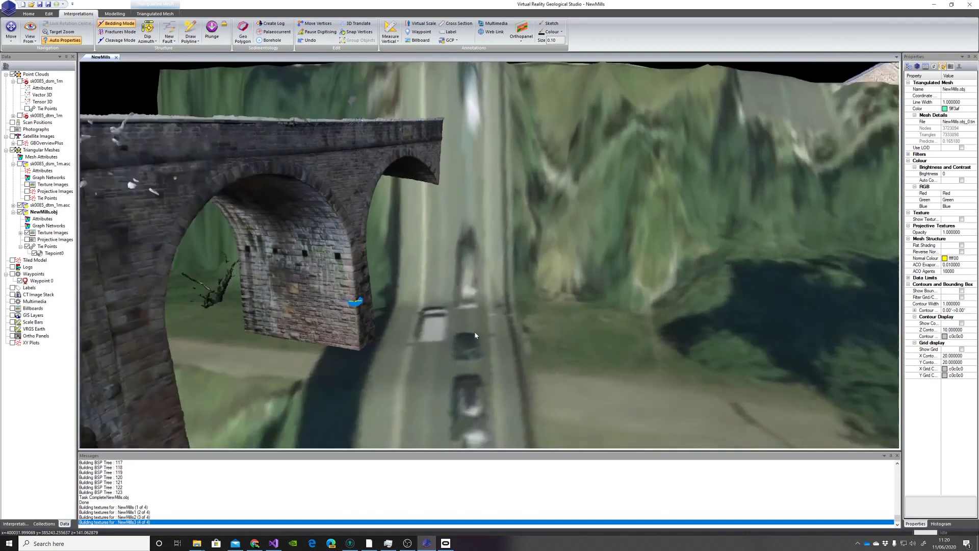
drag(474, 317, 336, 281)
scroll(469, 292, up, 2)
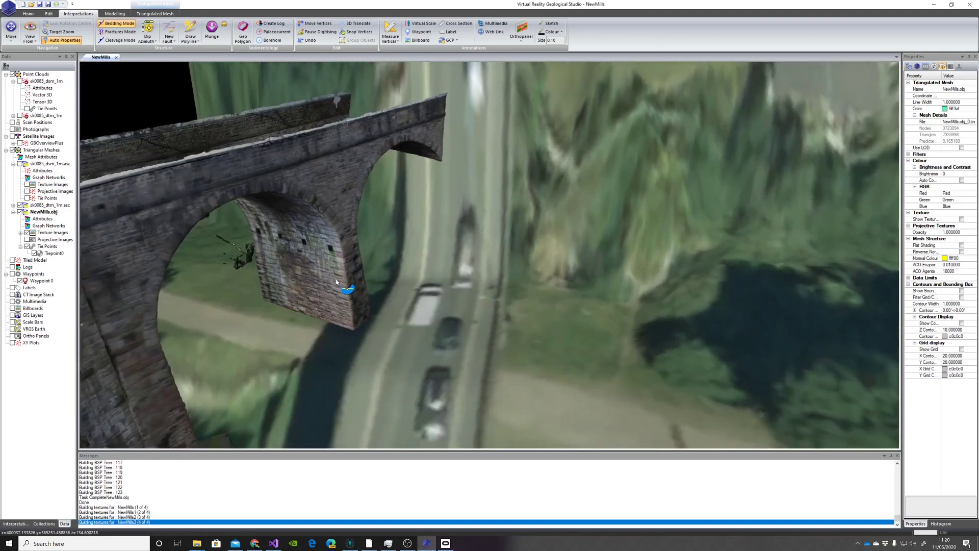
drag(334, 245, 382, 233)
scroll(381, 233, up, 2)
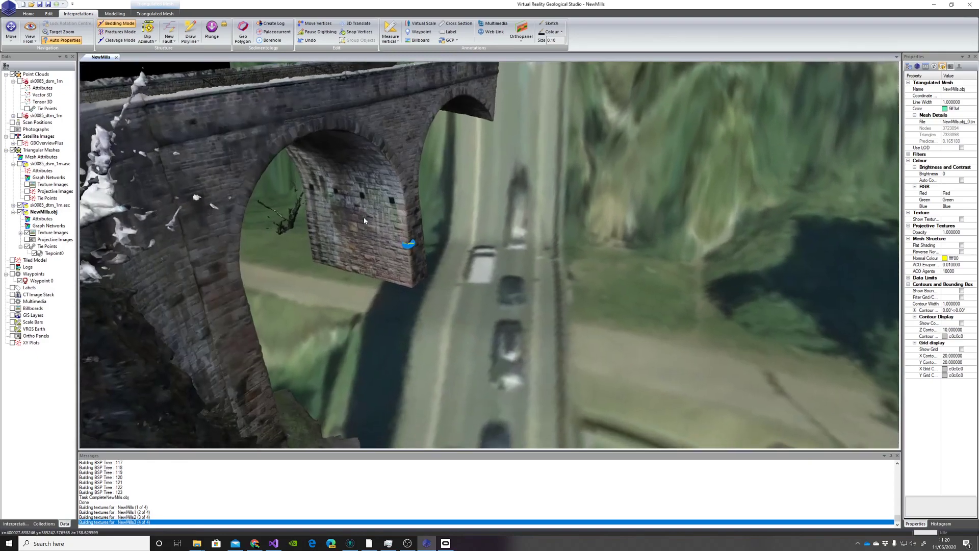
scroll(332, 240, down, 6)
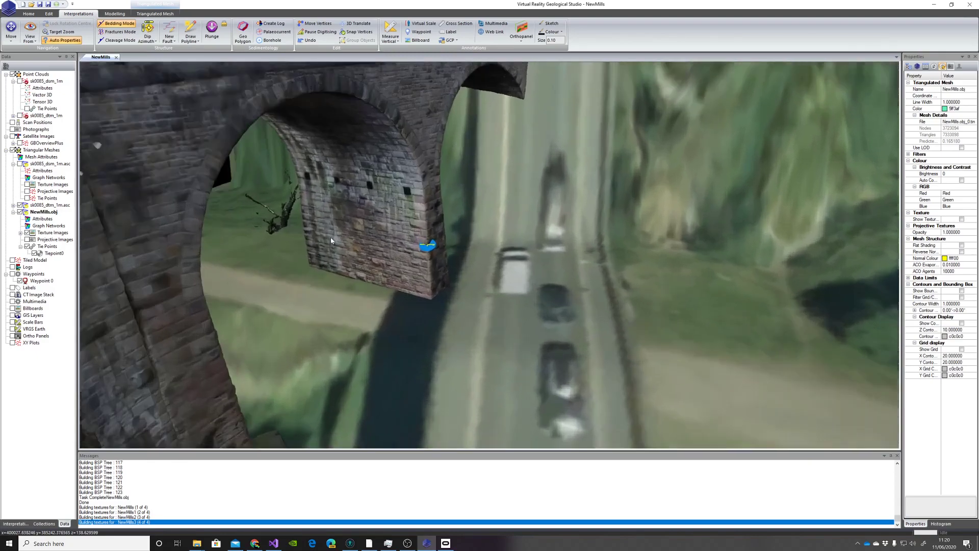
scroll(331, 240, down, 2)
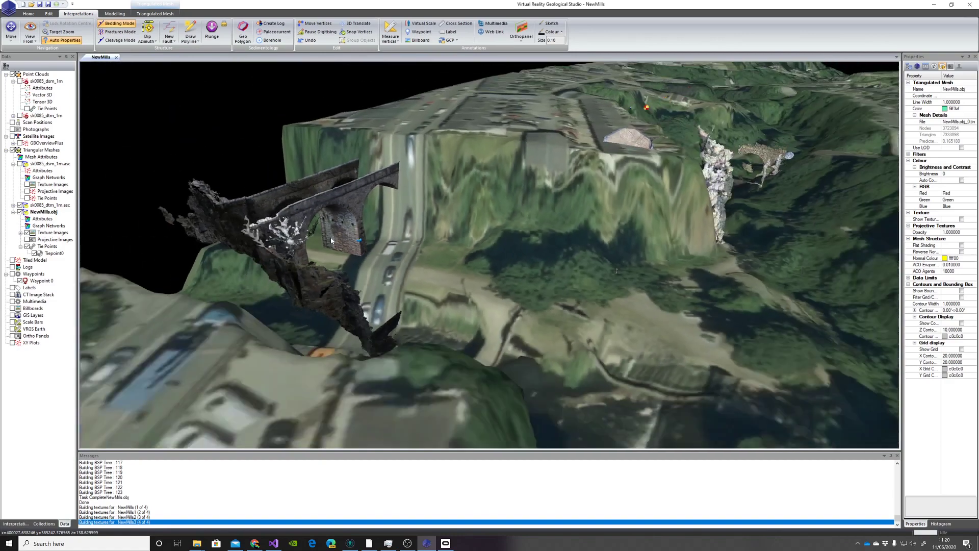
drag(331, 240, 359, 267)
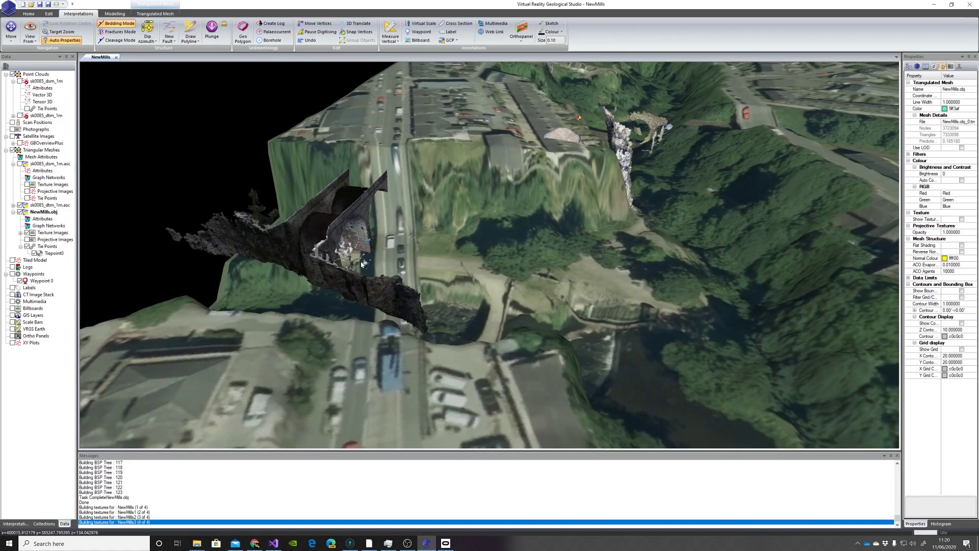
Add a two-point plunge lineation running north from the road south of the bridge, seen from above, and open its properties.
drag(421, 228, 433, 317)
drag(470, 243, 454, 230)
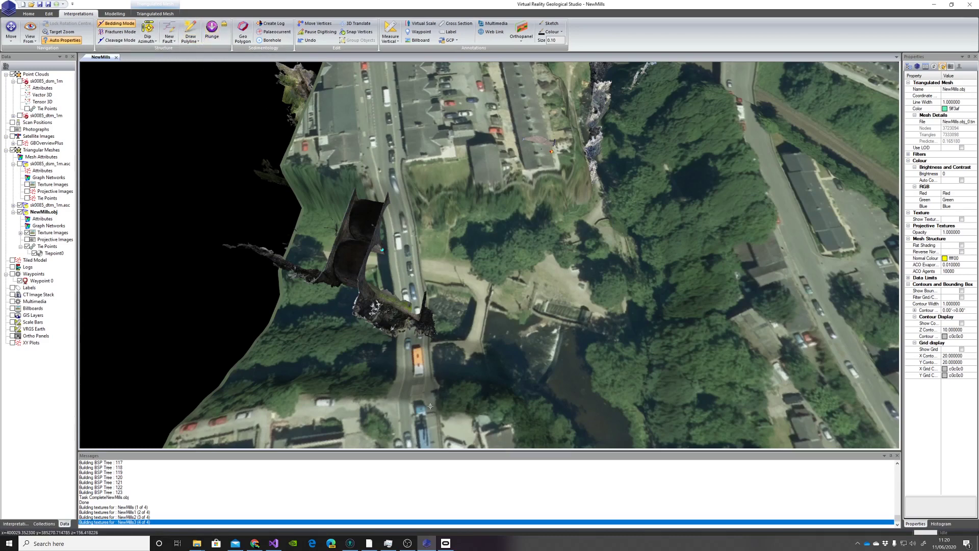
click(426, 377)
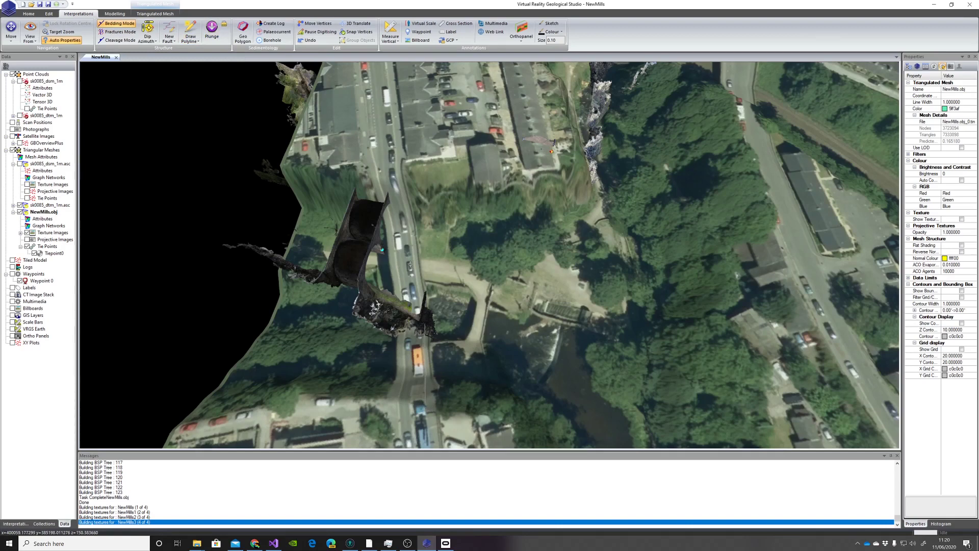
click(396, 164)
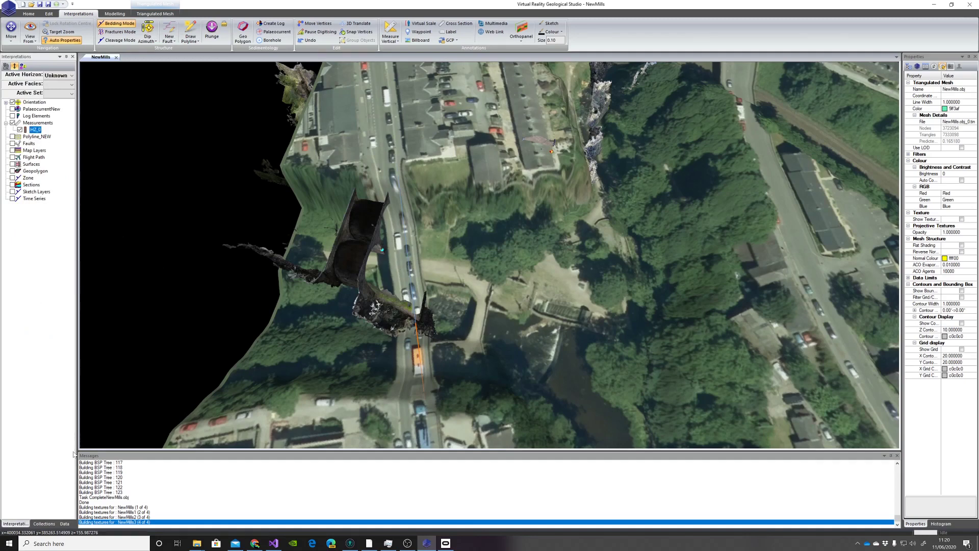
click(5, 102)
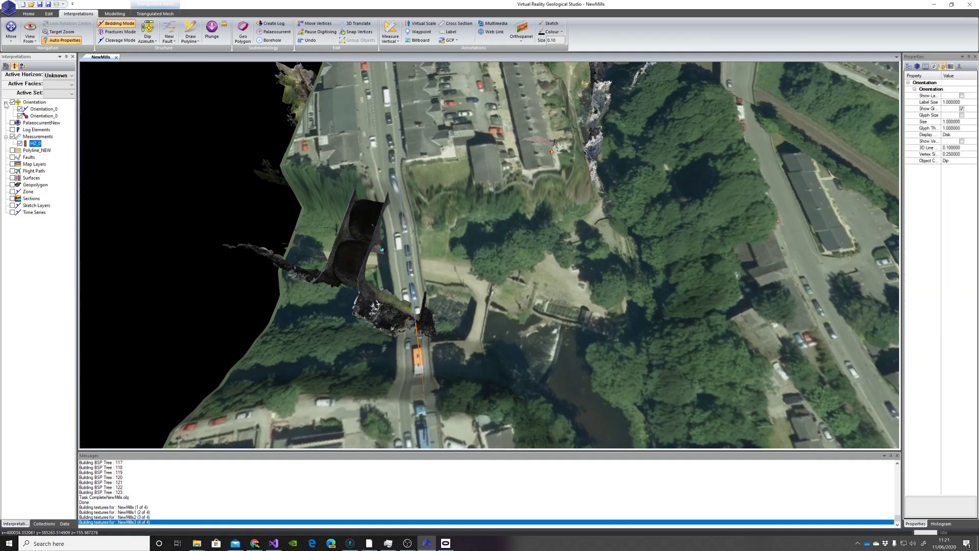
click(41, 117)
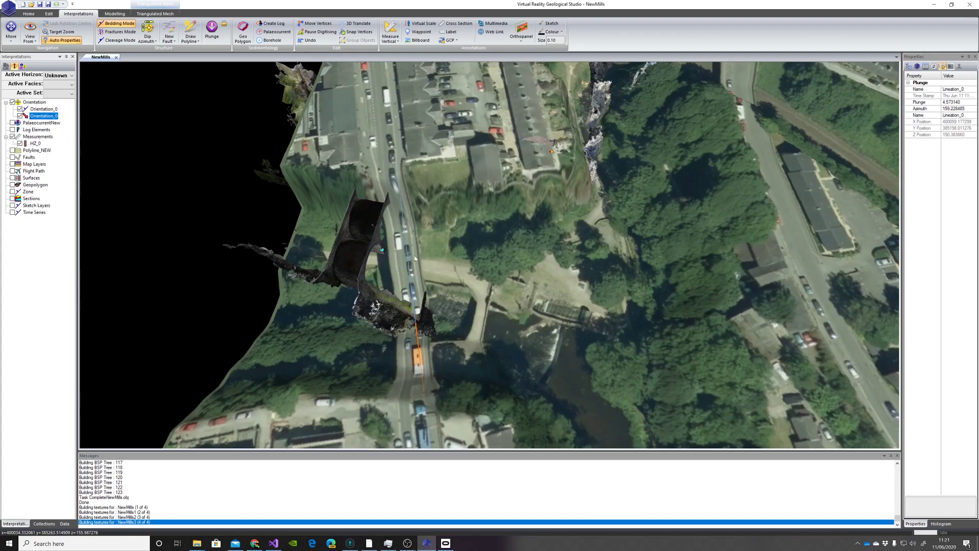
Place an orientation control on NewMills.obj with two points along the top of the bridge's near parapet.
drag(413, 184, 243, 162)
scroll(242, 159, up, 3)
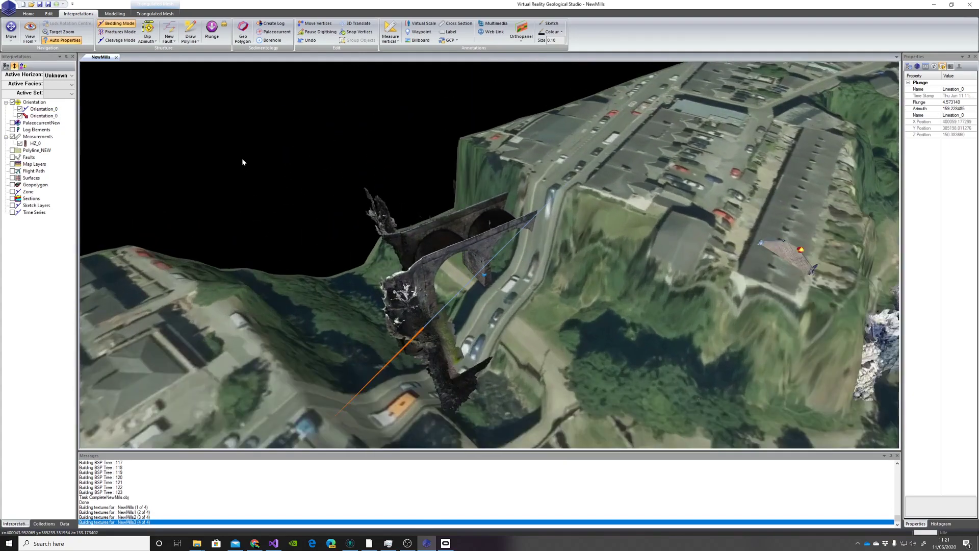
middle_drag(362, 189, 320, 149)
scroll(320, 149, up, 4)
scroll(319, 151, up, 2)
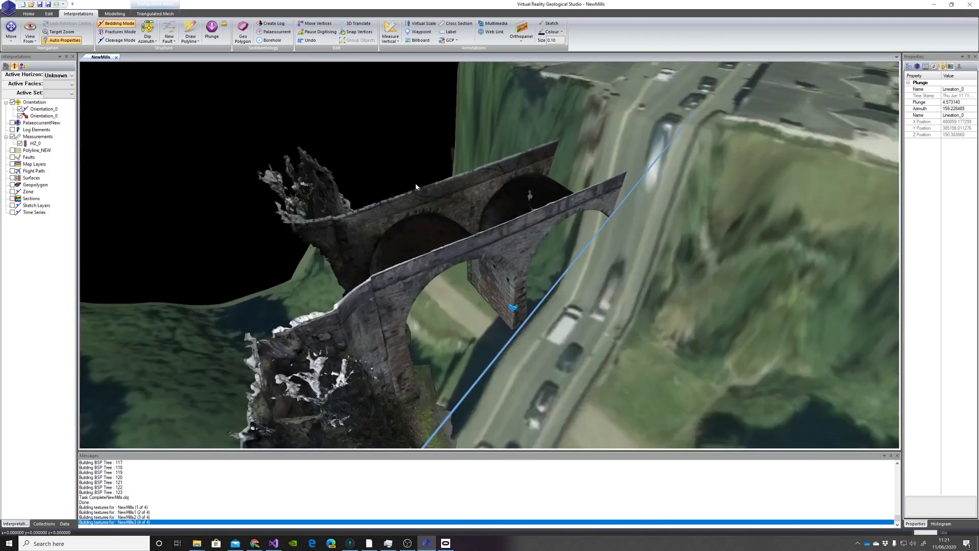
drag(409, 194, 390, 161)
scroll(390, 161, up, 3)
scroll(390, 163, up, 2)
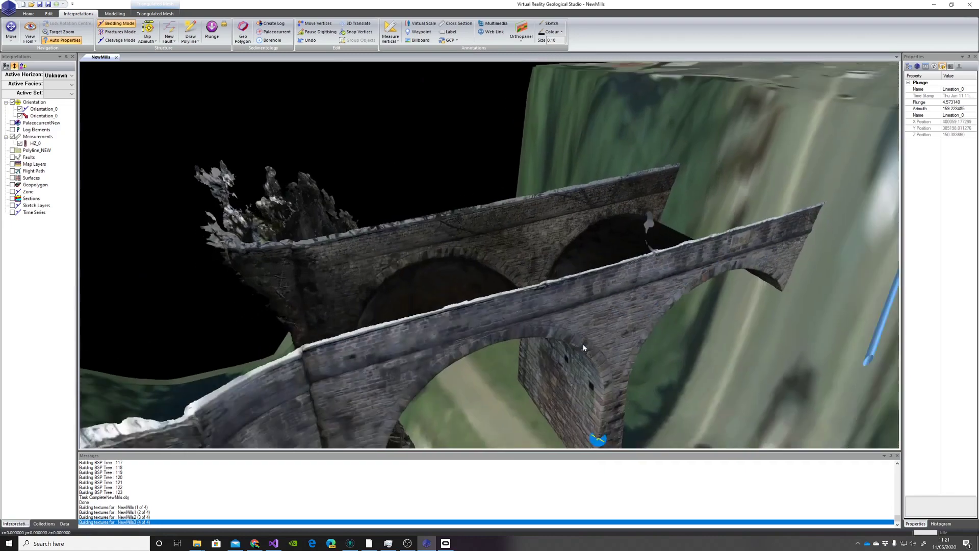
middle_drag(514, 304, 429, 281)
drag(429, 282, 423, 248)
click(155, 13)
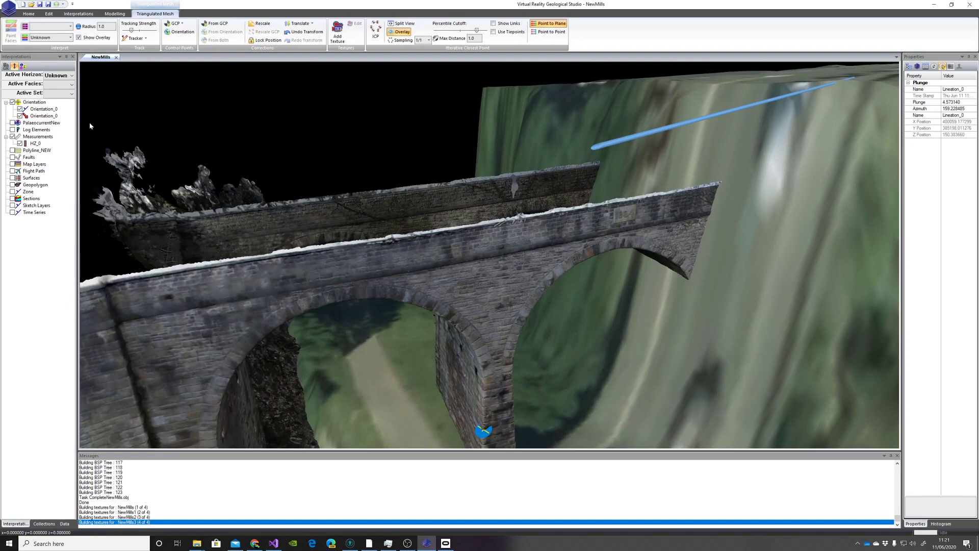
click(179, 32)
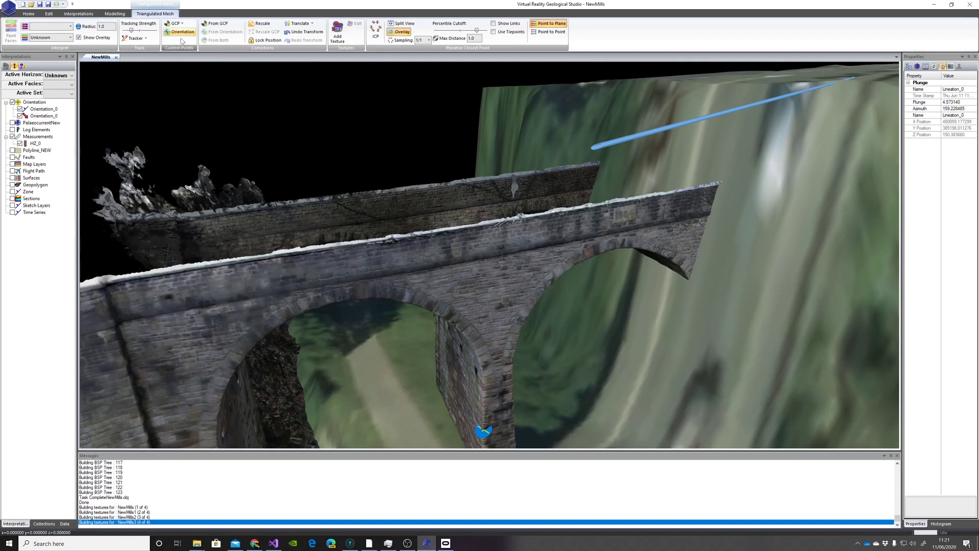
click(574, 212)
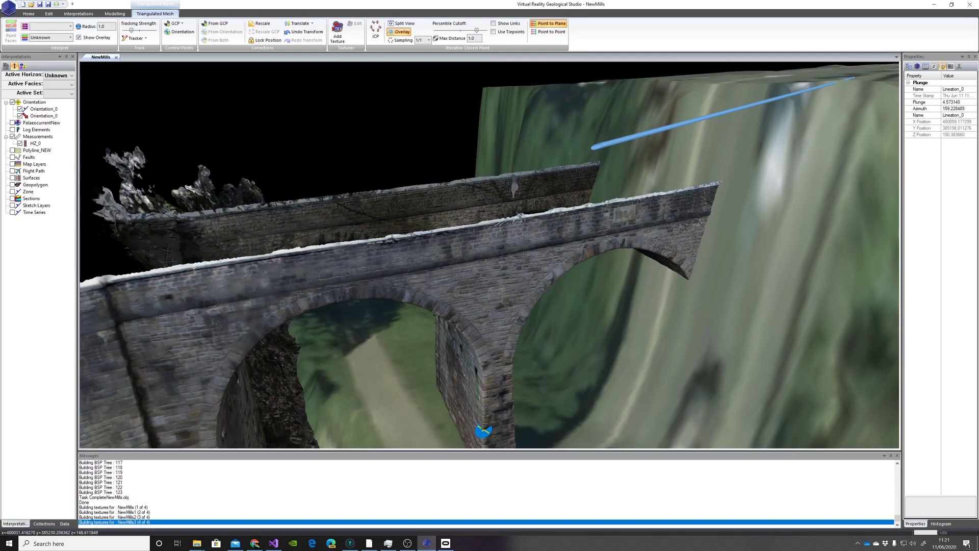
click(194, 267)
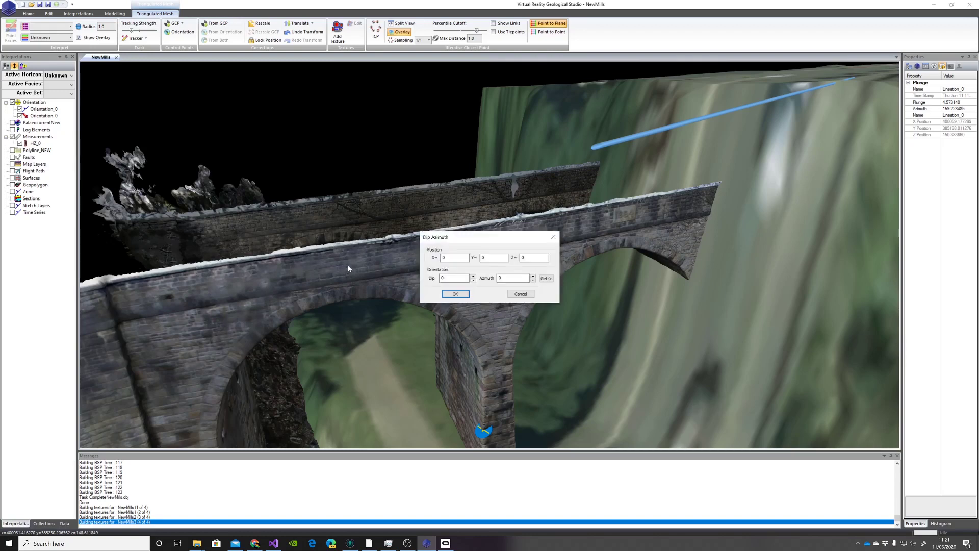
Set the parapet control orientation's dip to 4.5, enter the road lineation's azimuth, and accept the values.
drag(451, 278, 428, 281)
text(4.5)
key(Tab)
text(1)
click(455, 294)
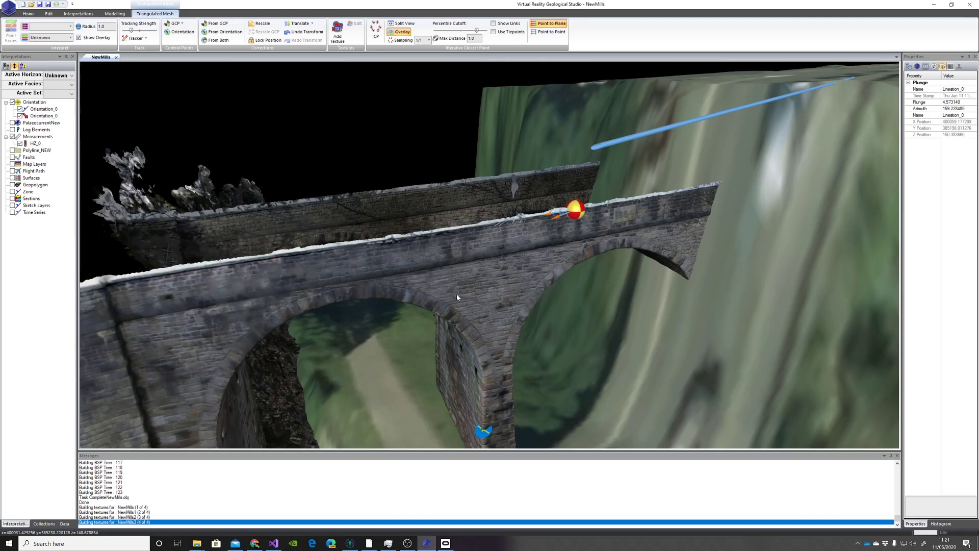
Transform NewMills.obj from the control orientation and check the bridge's alignment against the lineation and the road.
scroll(544, 241, up, 1)
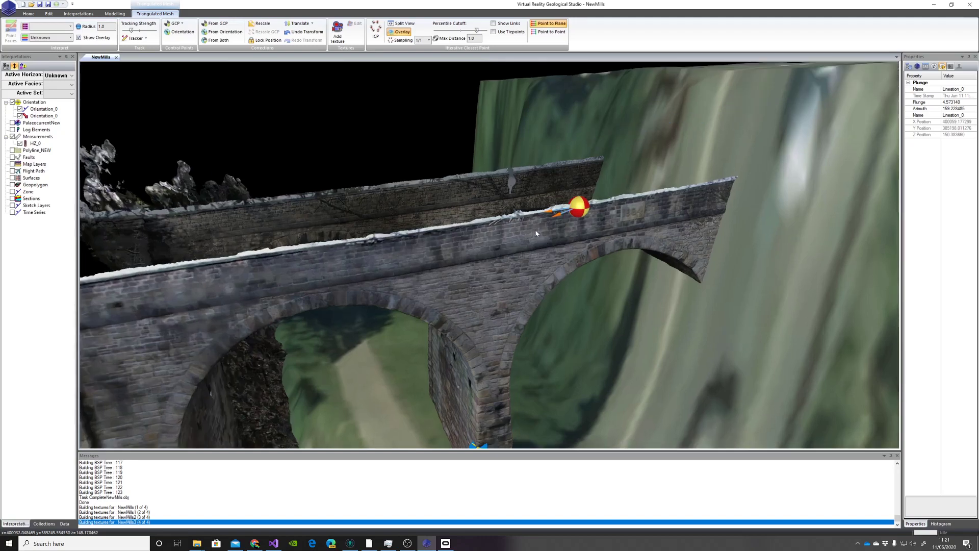
drag(538, 232, 593, 239)
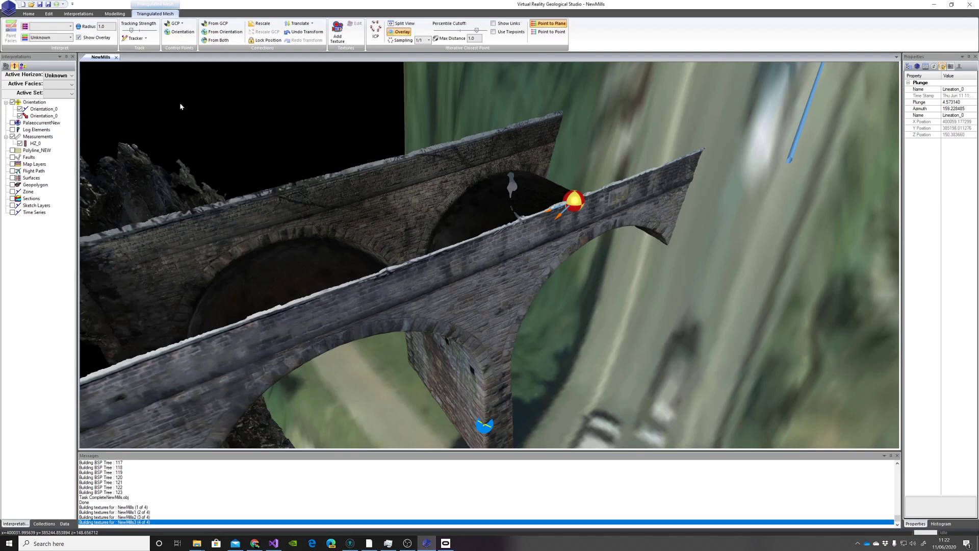
click(227, 33)
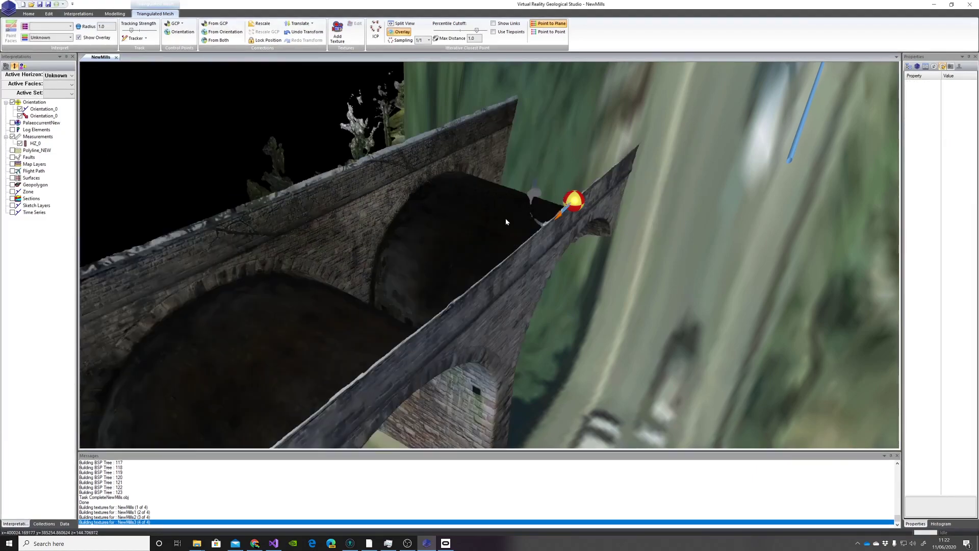
middle_drag(505, 209, 508, 176)
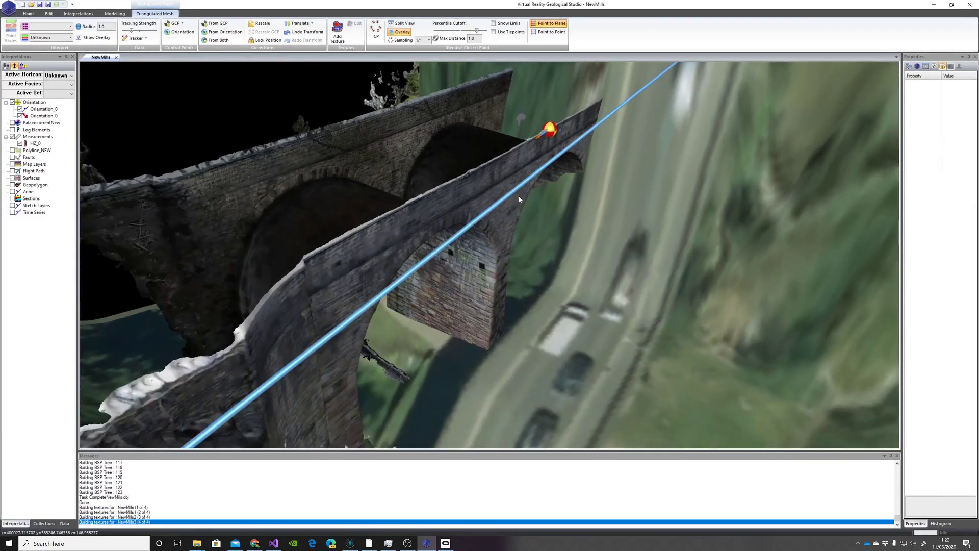
drag(519, 199, 617, 183)
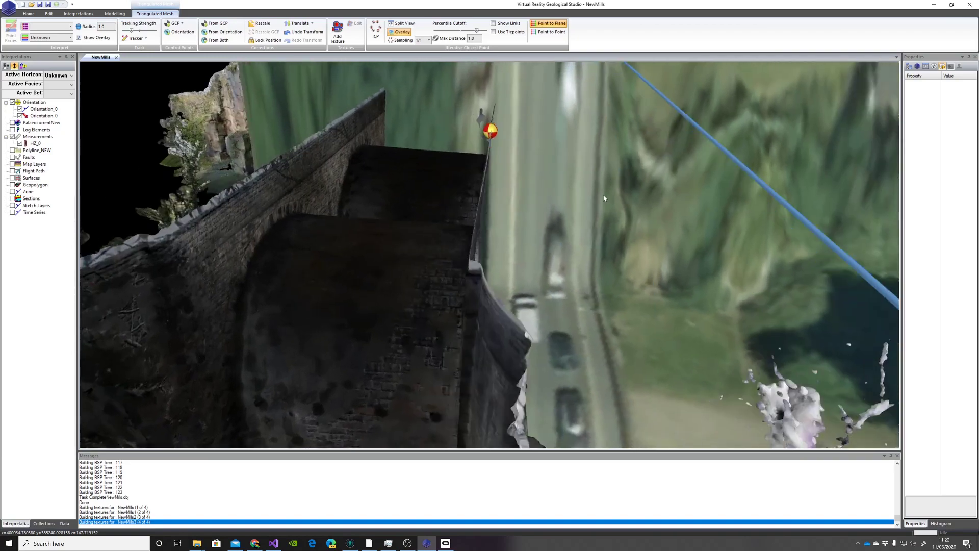
scroll(604, 198, down, 4)
drag(549, 242, 222, 320)
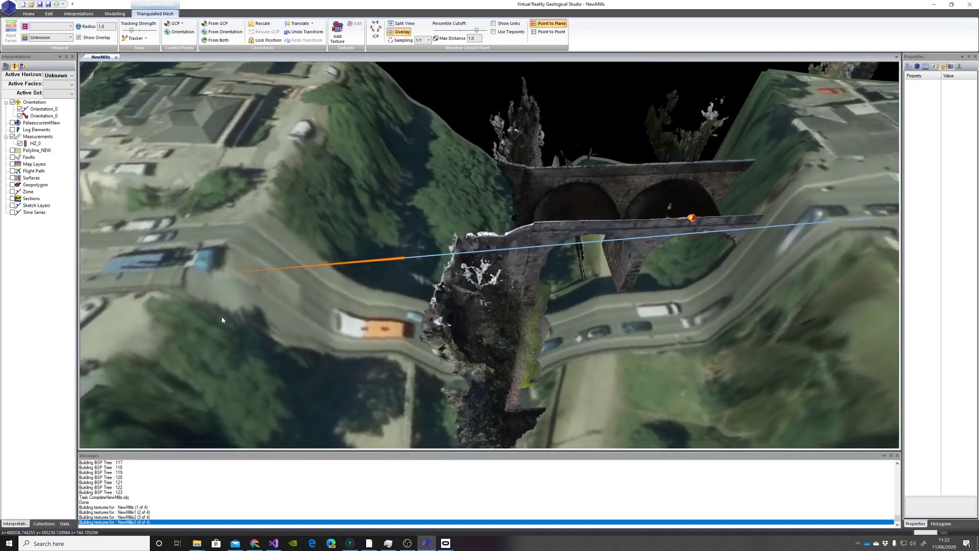
Examine how the bridge's far end and parapets line up with the terrain, the road and the lineation from several angles.
drag(575, 273, 524, 270)
scroll(535, 273, down, 7)
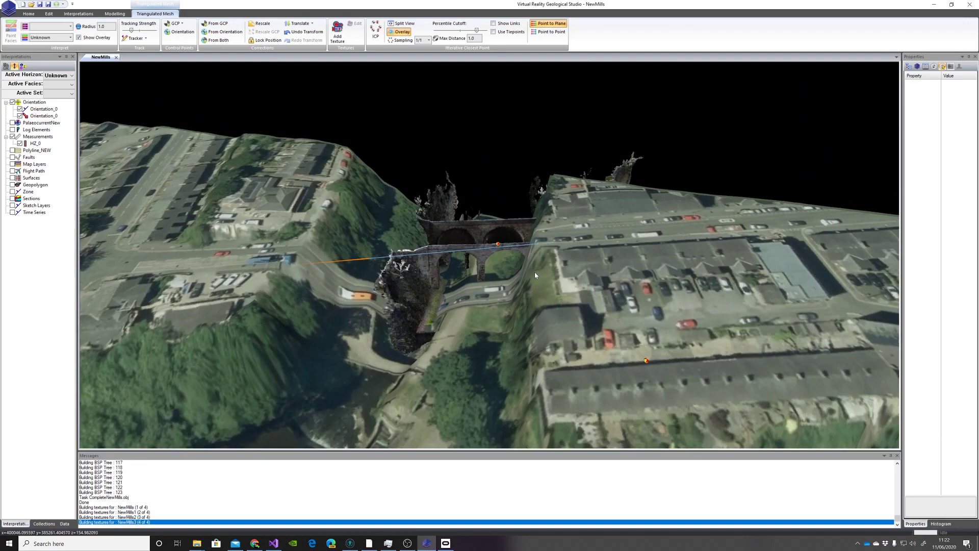
drag(535, 276, 722, 228)
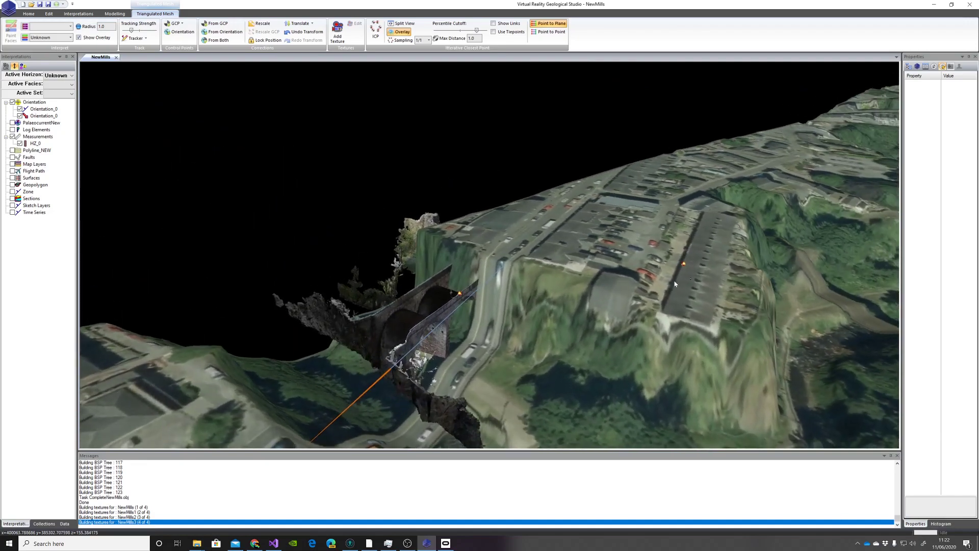
scroll(675, 284, up, 2)
scroll(638, 287, up, 1)
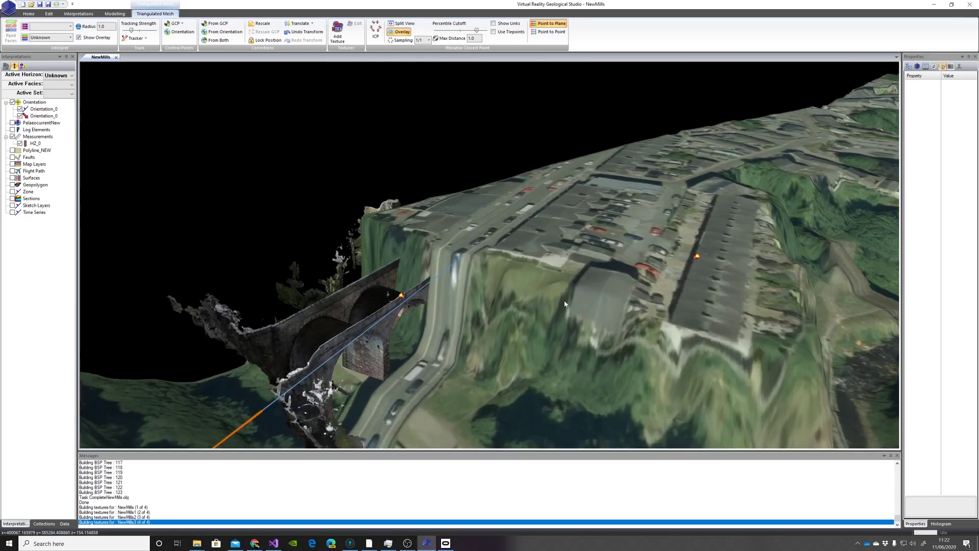
scroll(506, 322, up, 2)
scroll(496, 325, up, 1)
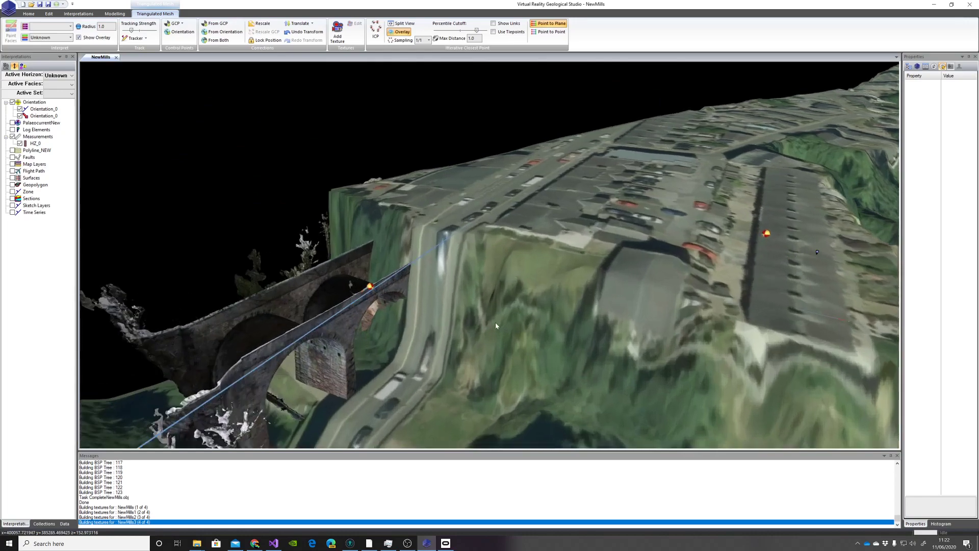
middle_drag(332, 323, 295, 296)
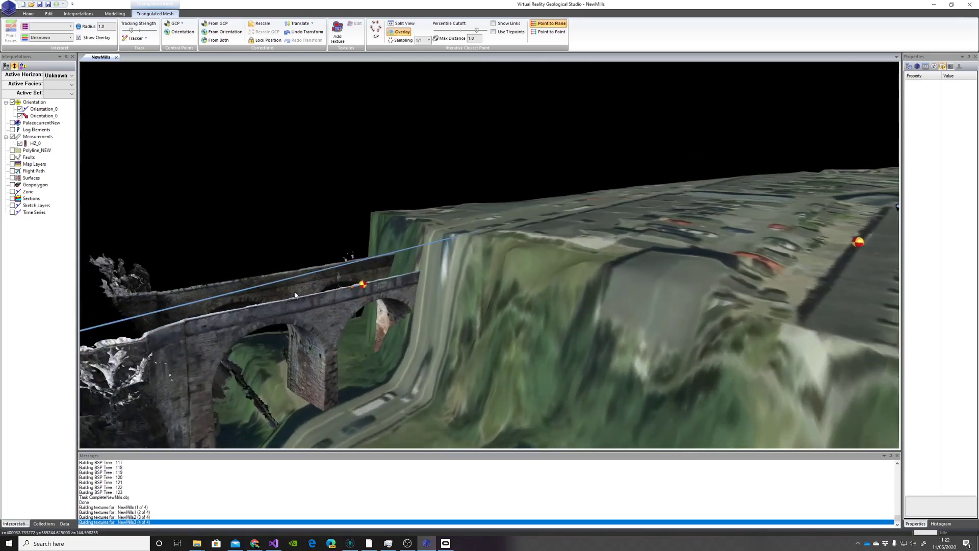
scroll(299, 298, up, 2)
scroll(309, 309, up, 1)
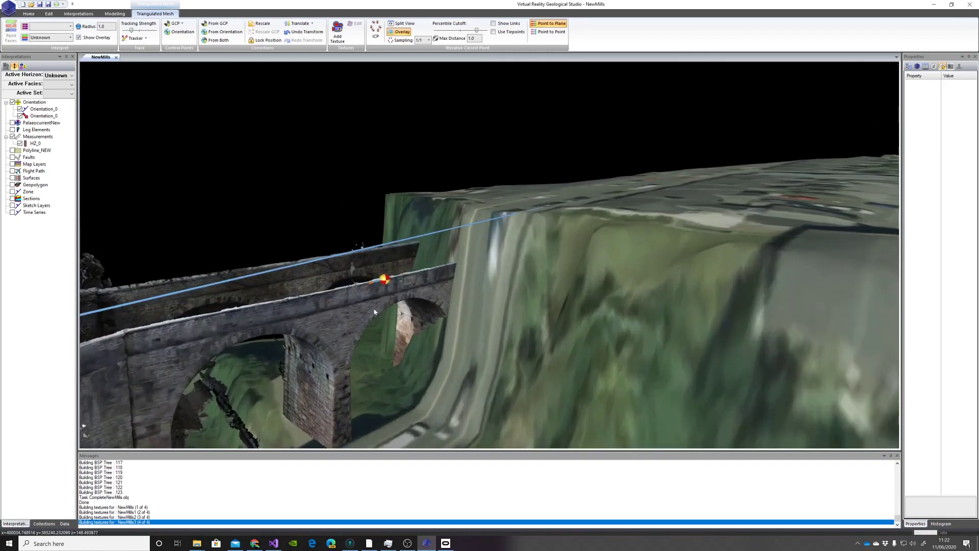
middle_drag(351, 300, 302, 305)
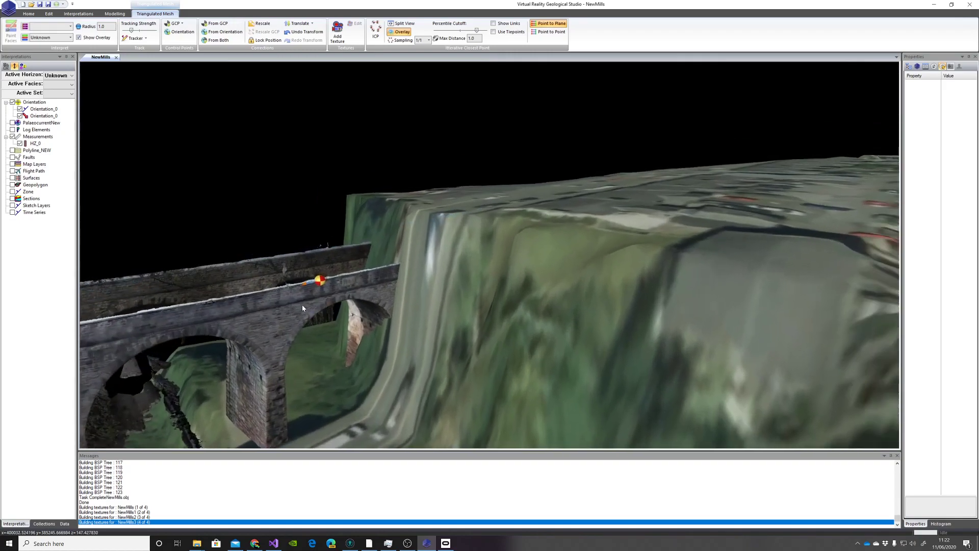
scroll(302, 304, up, 1)
scroll(302, 304, up, 2)
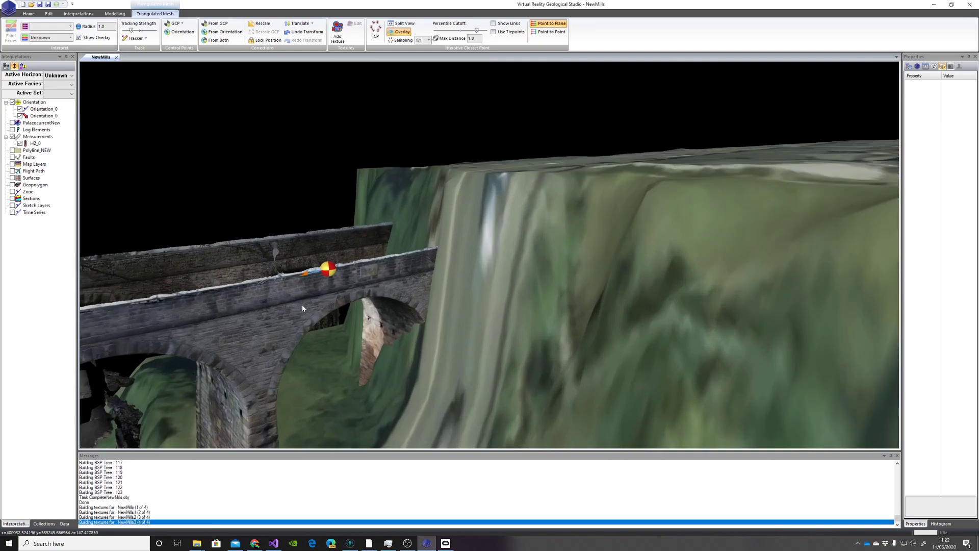
middle_drag(400, 291, 491, 321)
middle_drag(517, 355, 652, 312)
scroll(652, 312, down, 3)
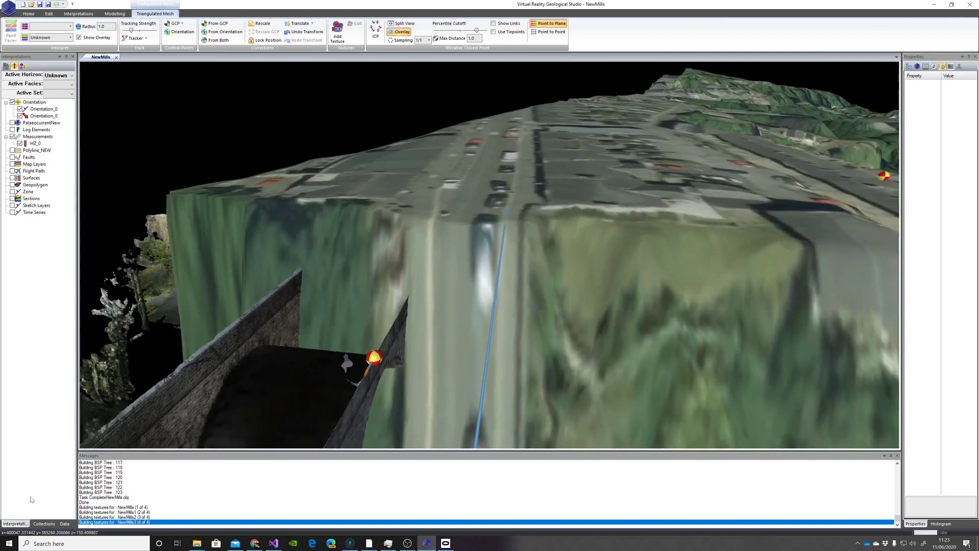
Check the bridge with the sk0085_dtm_1m.asc terrain hidden, and add a ground control point on NewMills.obj at the end of the bridge parapet.
click(64, 523)
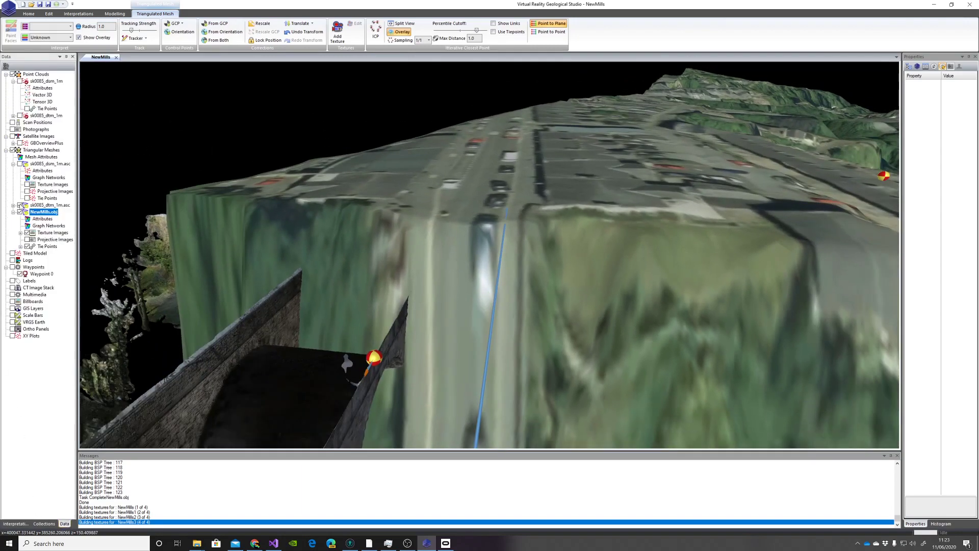
click(20, 205)
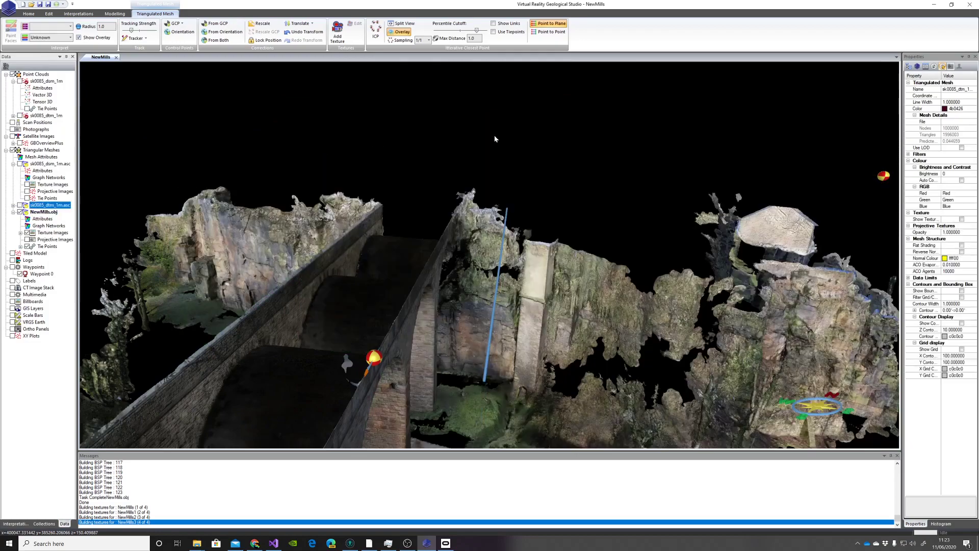
drag(492, 233, 561, 270)
scroll(479, 201, up, 4)
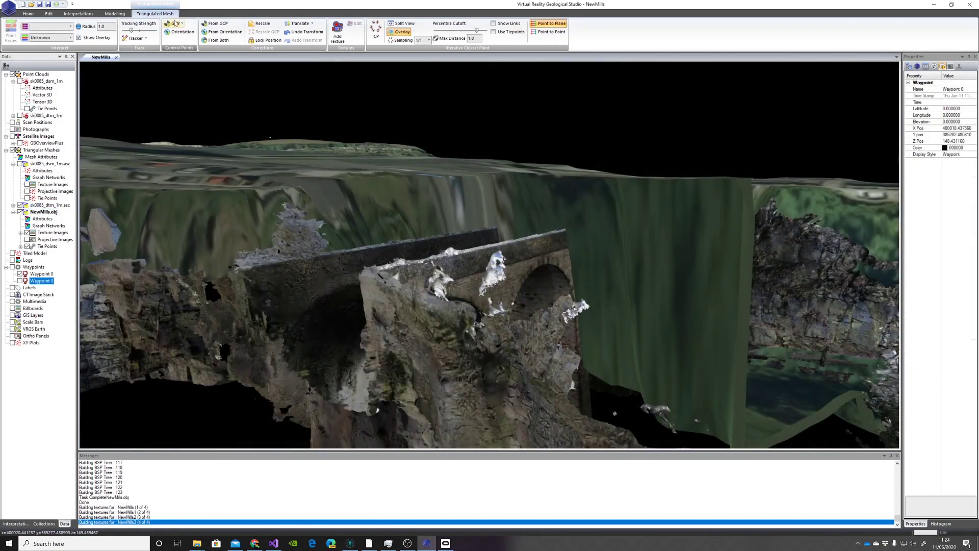
click(258, 291)
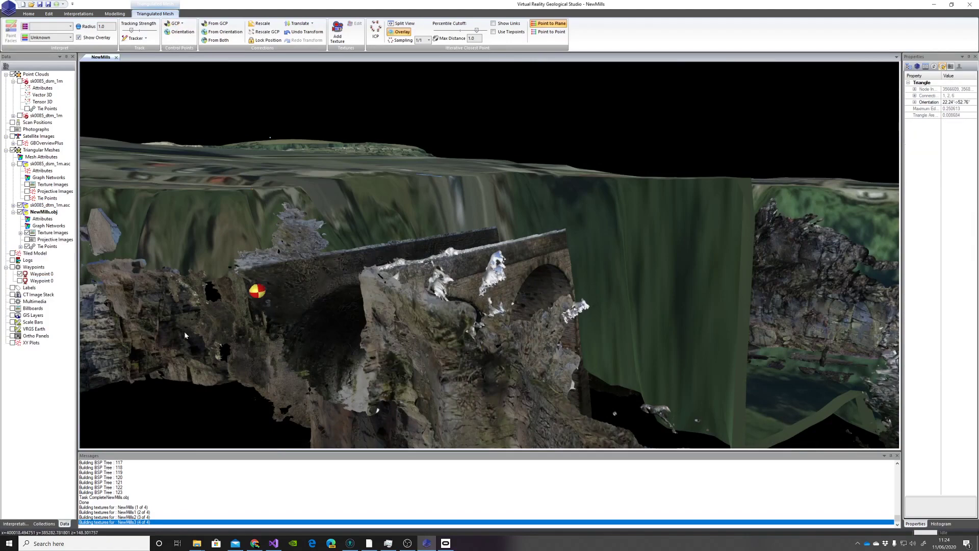
Add a waypoint on the terrain at the roadside corner where the bridge parapet should meet the road.
drag(560, 267, 360, 273)
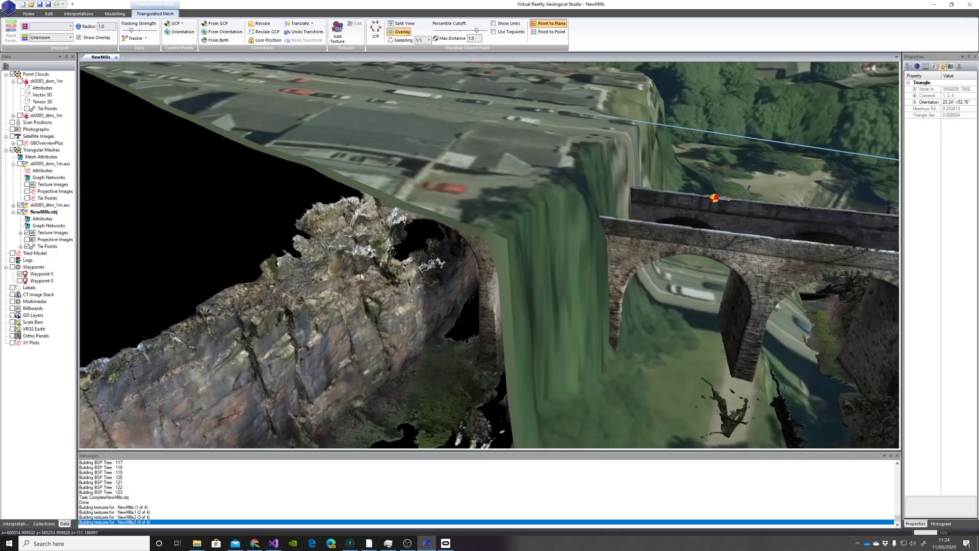
middle_drag(543, 159, 331, 334)
scroll(383, 245, up, 2)
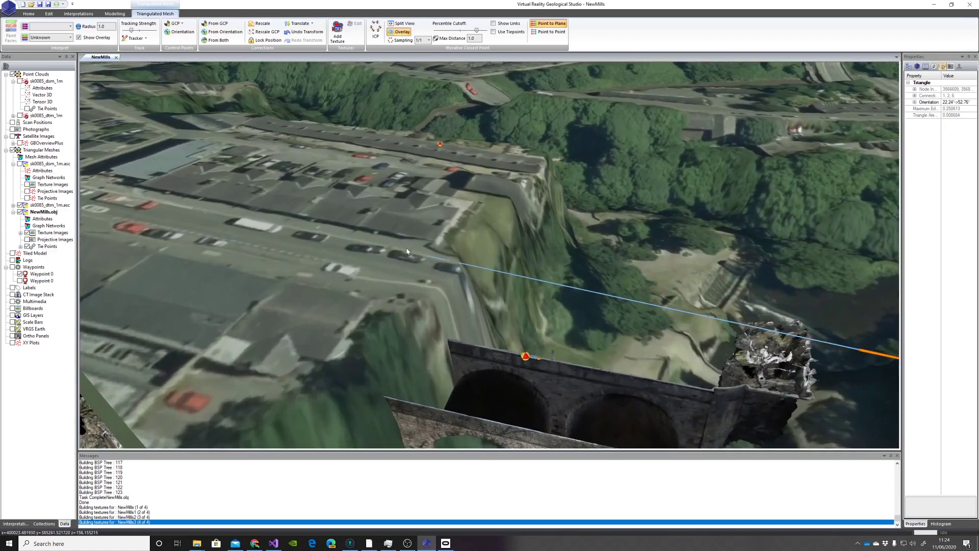
drag(382, 245, 308, 306)
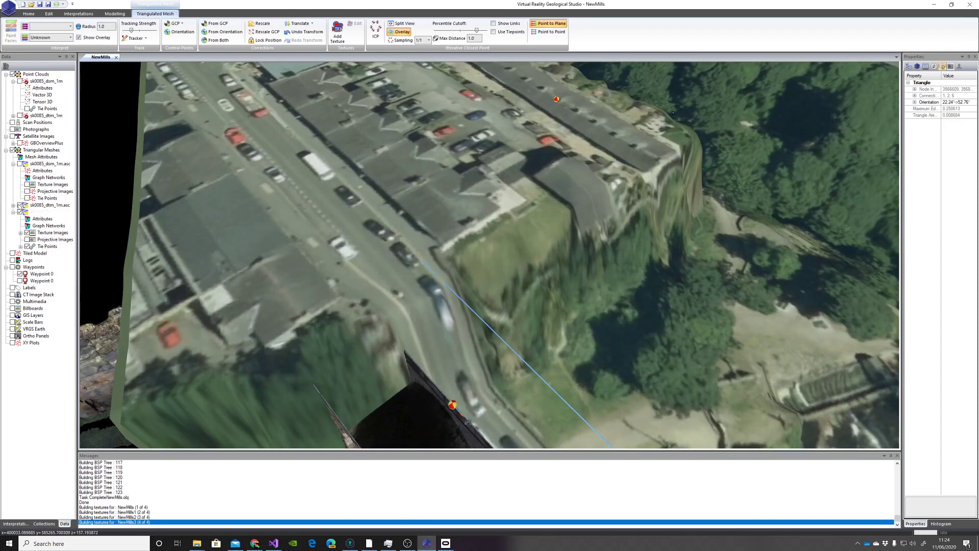
click(78, 14)
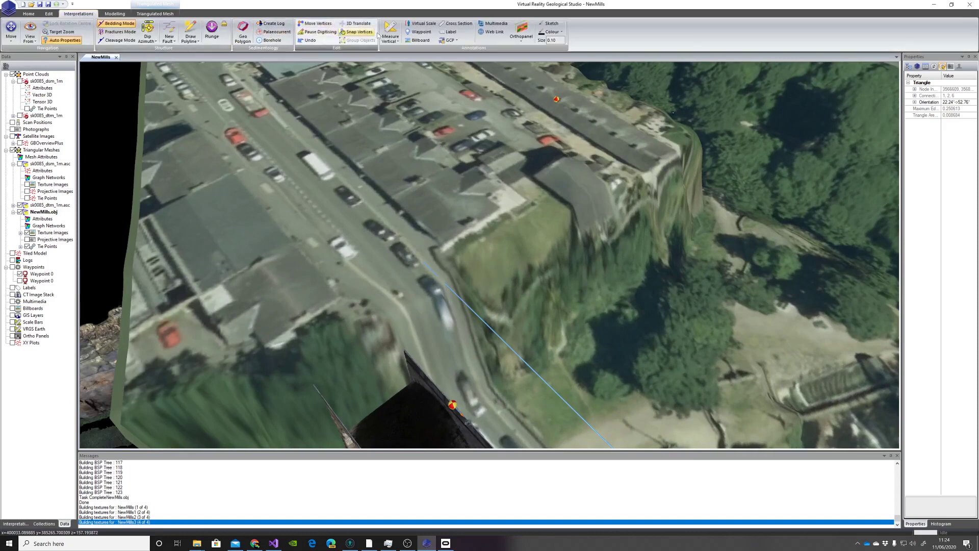
click(436, 259)
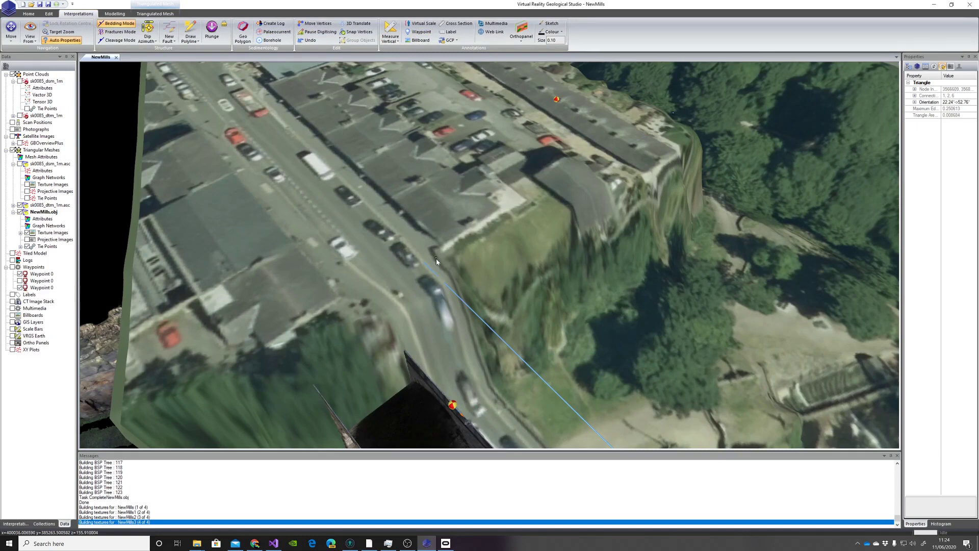
Copy the new waypoint's position and paste it as the target position of Tiepoint2 on NewMills.obj.
click(42, 288)
right_click(43, 289)
click(86, 346)
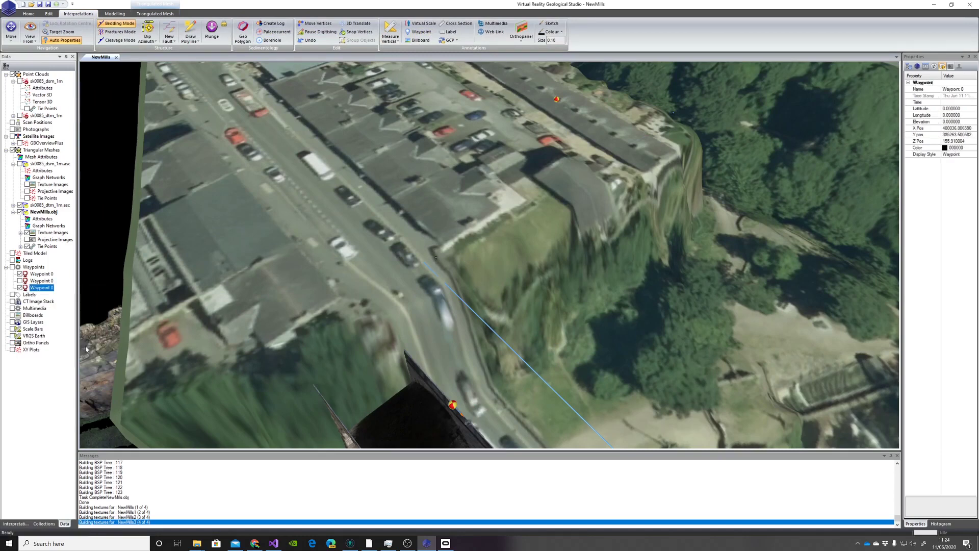
click(21, 246)
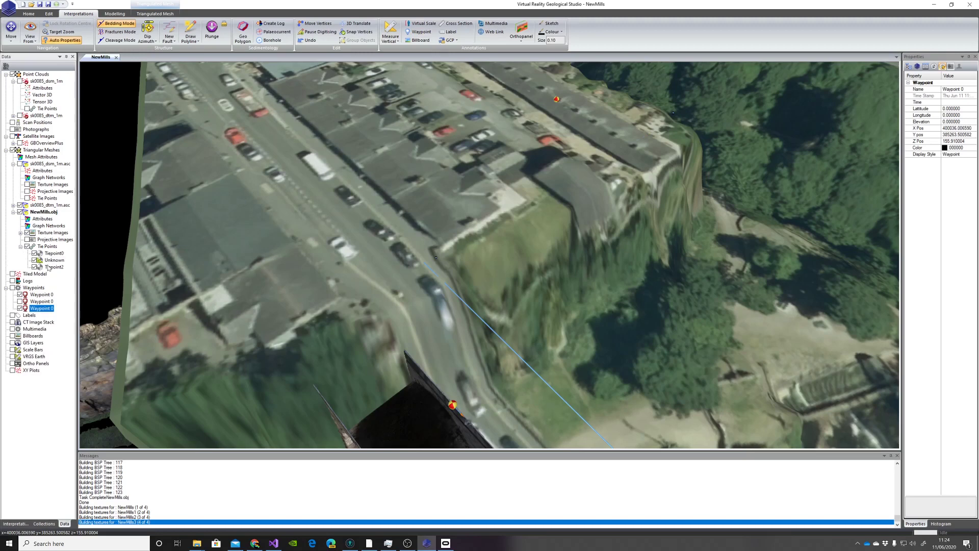
click(49, 267)
right_click(48, 268)
mouse_move(66, 308)
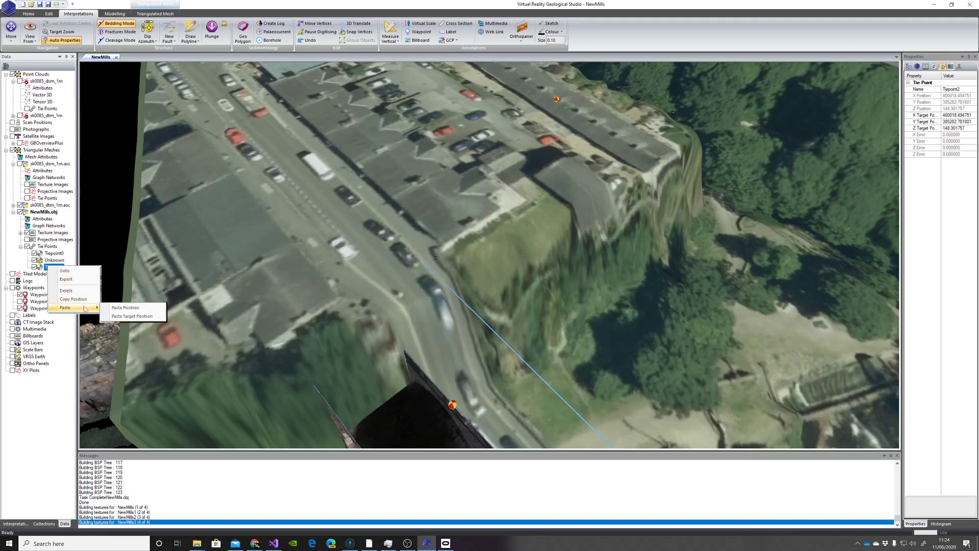
click(126, 316)
Disable Tiepoint0 and the Unknown orientation control, and move NewMills.obj onto the terrain using only Tiepoint2.
click(51, 254)
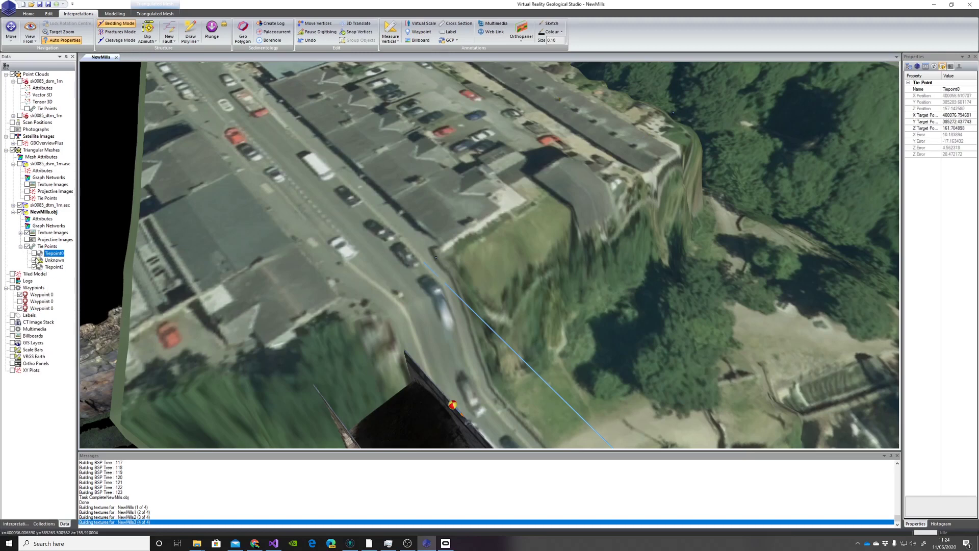
click(35, 260)
drag(397, 274, 318, 225)
click(155, 14)
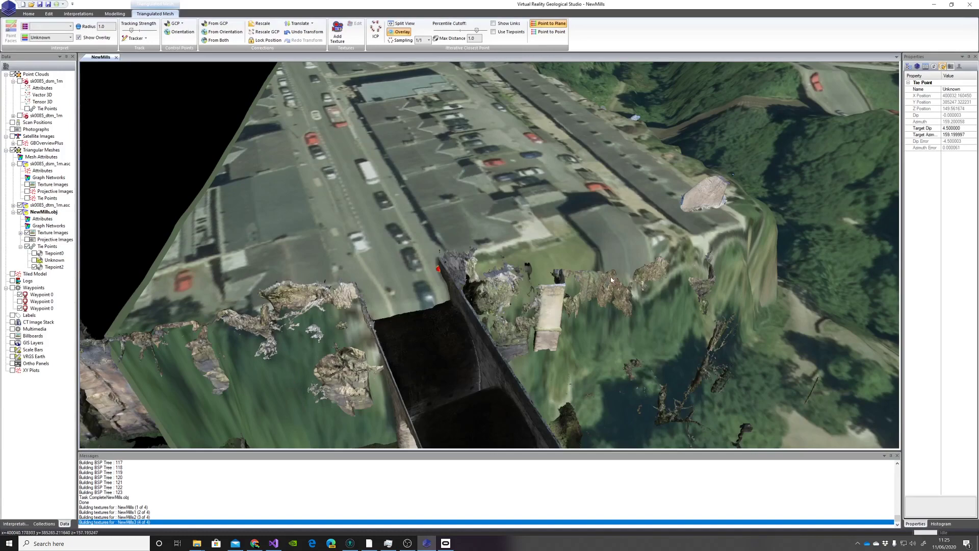
Examine the moved bridge's fit against the road, terrain and valley floor from above and from the side.
drag(464, 174, 340, 251)
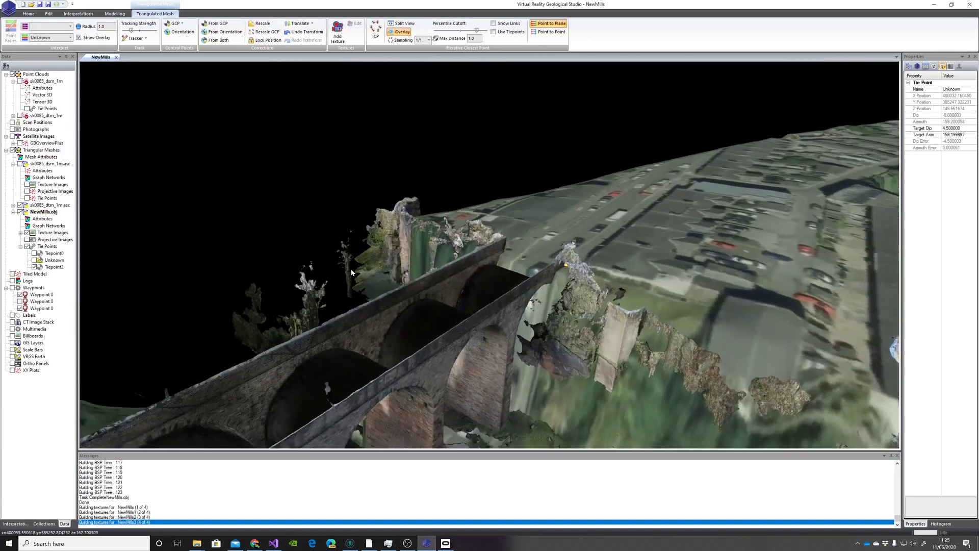
scroll(351, 270, up, 2)
scroll(351, 269, down, 5)
scroll(351, 269, down, 1)
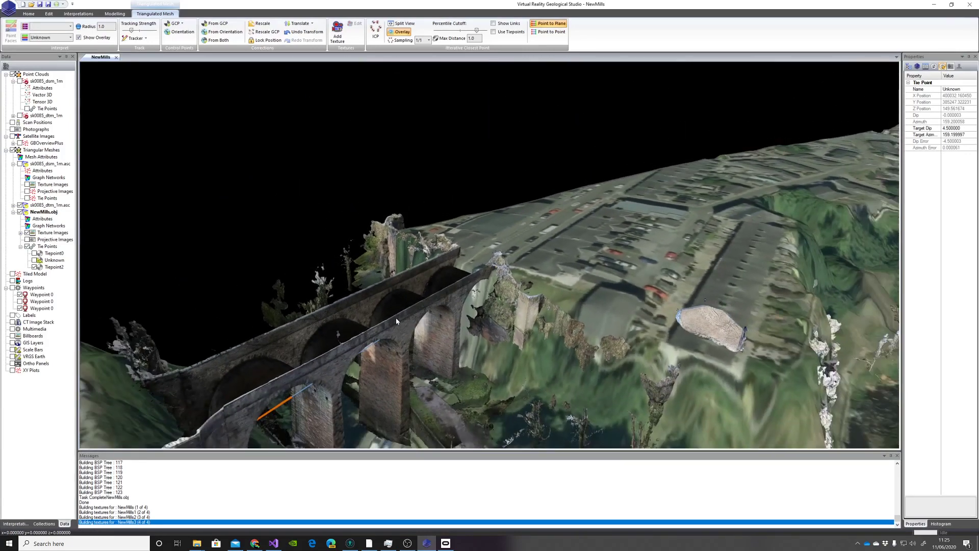
drag(372, 288, 360, 257)
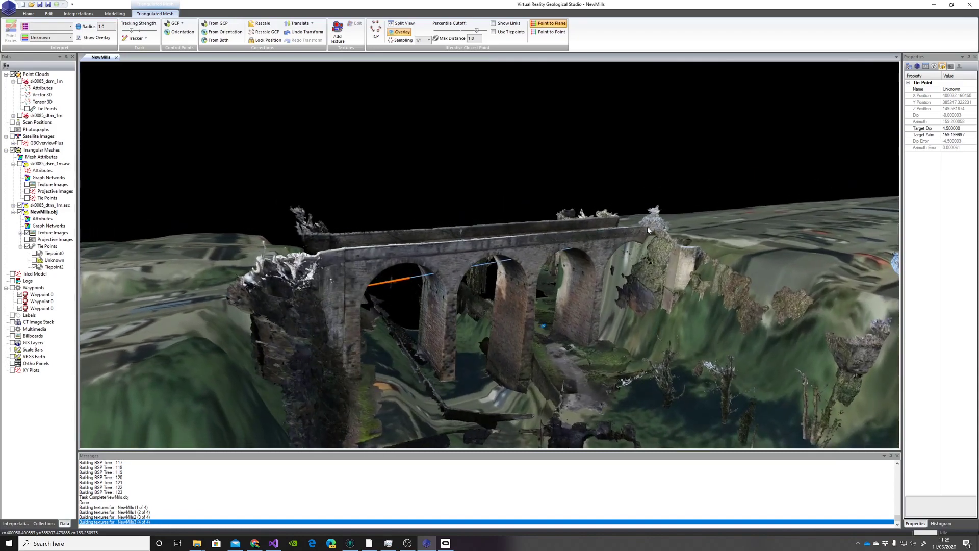
scroll(565, 327, up, 2)
drag(565, 326, 462, 251)
scroll(461, 251, up, 1)
scroll(461, 251, up, 1)
drag(468, 336, 477, 303)
Digitise a bedding orientation along a horizontal brick course wrapping around the corner of the middle bridge pier, and select it.
scroll(476, 303, up, 2)
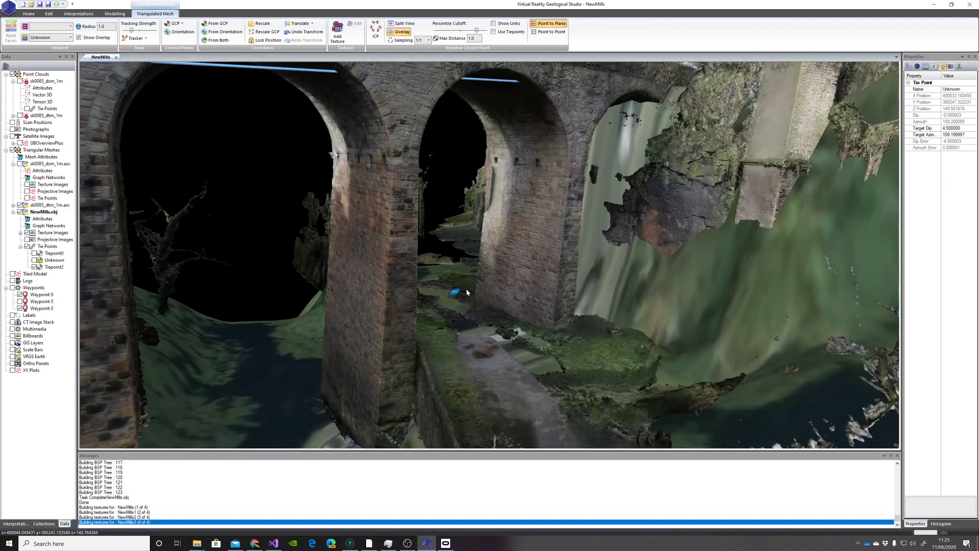
scroll(466, 292, up, 3)
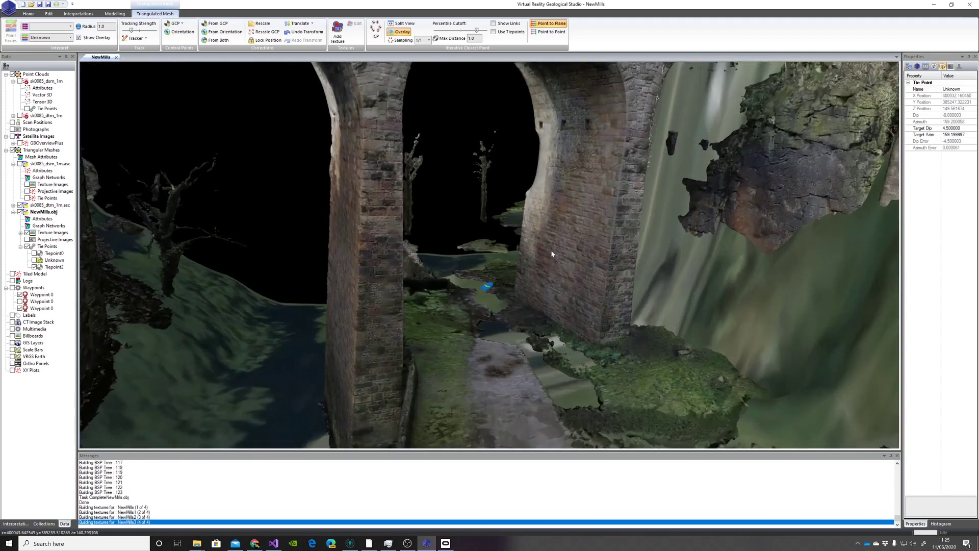
scroll(552, 253, up, 2)
scroll(393, 305, up, 2)
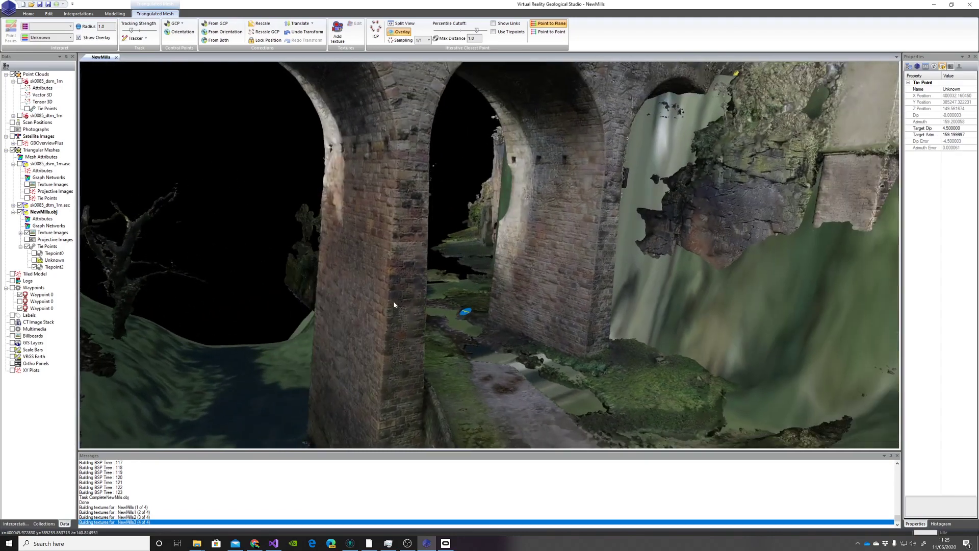
scroll(393, 304, up, 4)
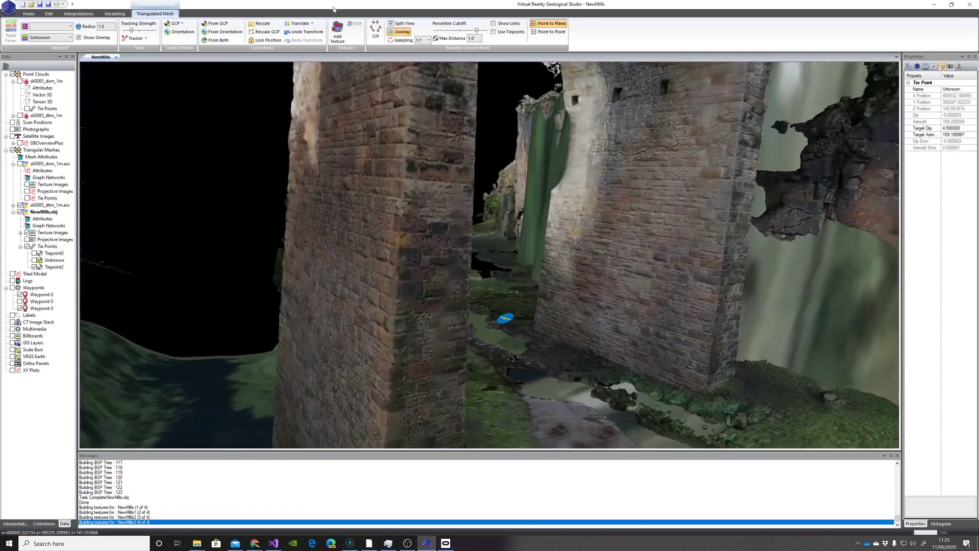
click(78, 14)
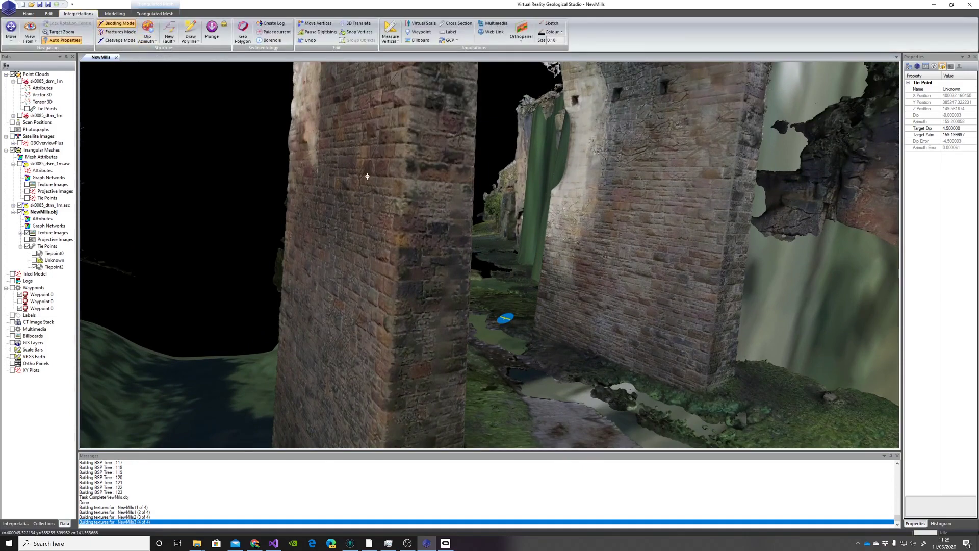
click(404, 179)
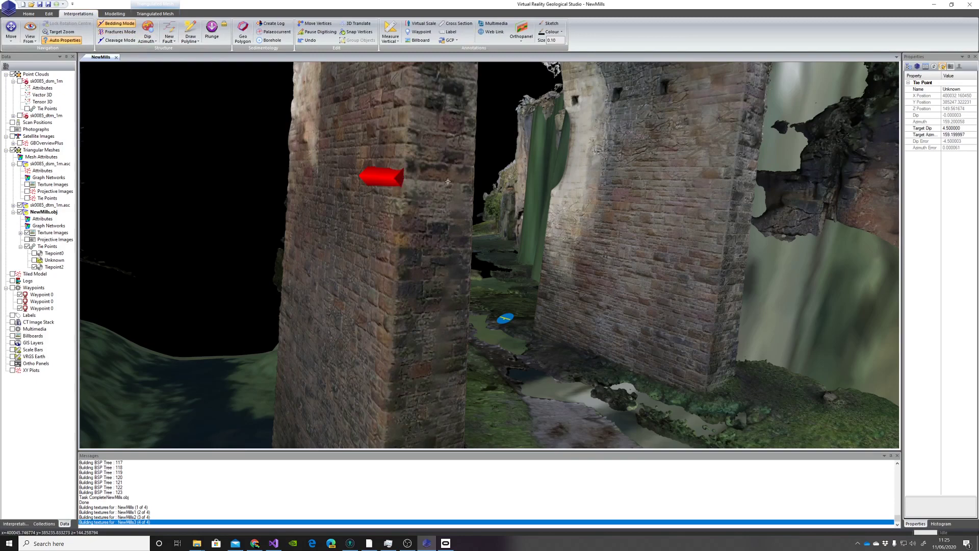
click(464, 183)
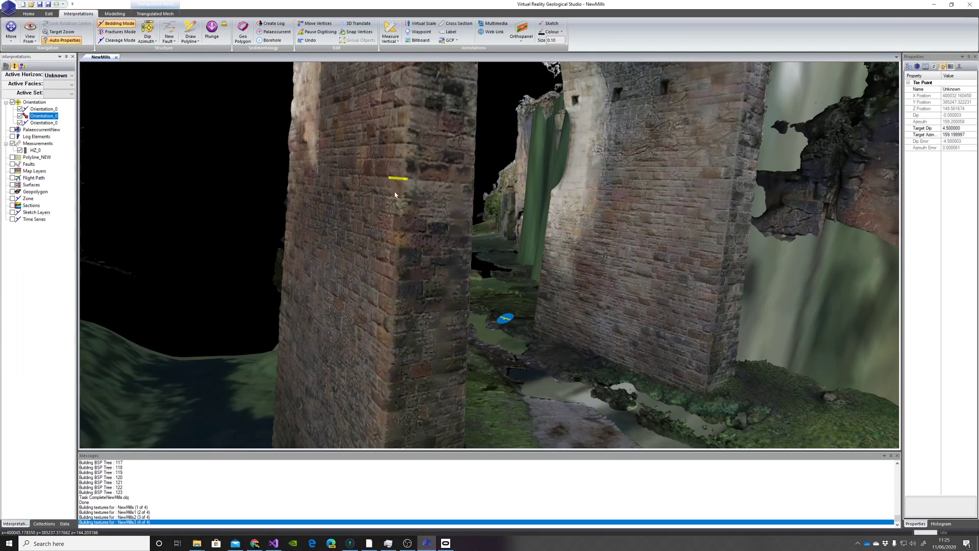
drag(395, 195, 418, 234)
click(407, 185)
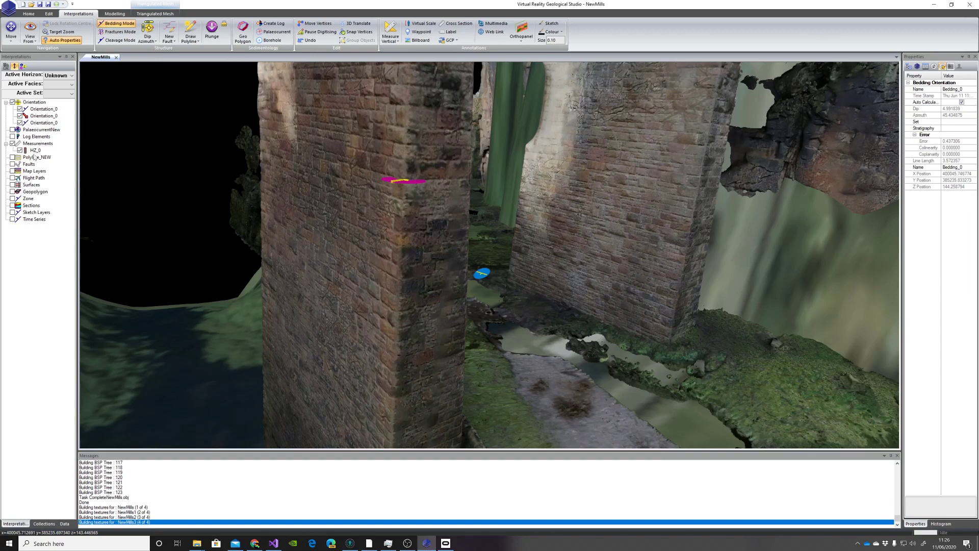
Remove the dip from NewMills.obj using the position, dip and azimuth of the newly digitised Bedding_0 on the pier.
click(65, 523)
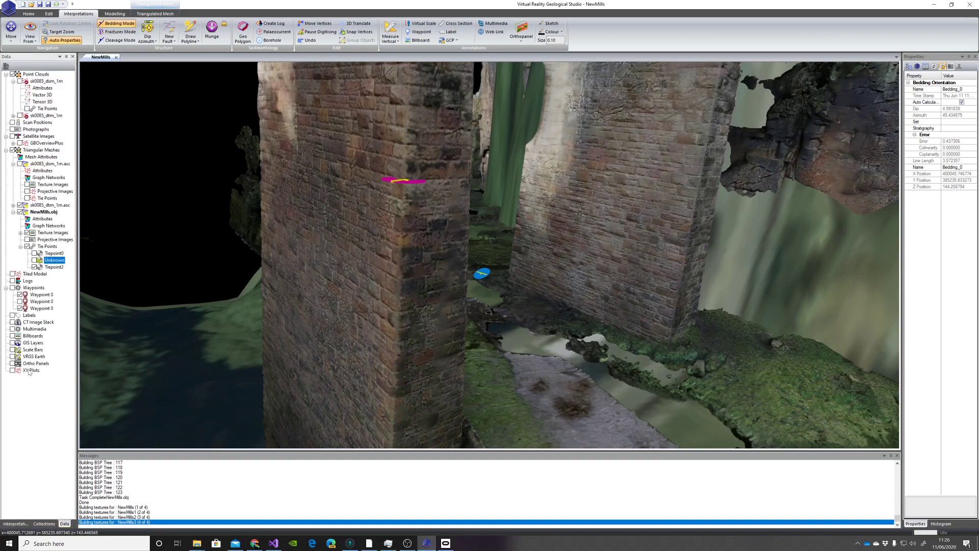
click(43, 213)
right_click(43, 213)
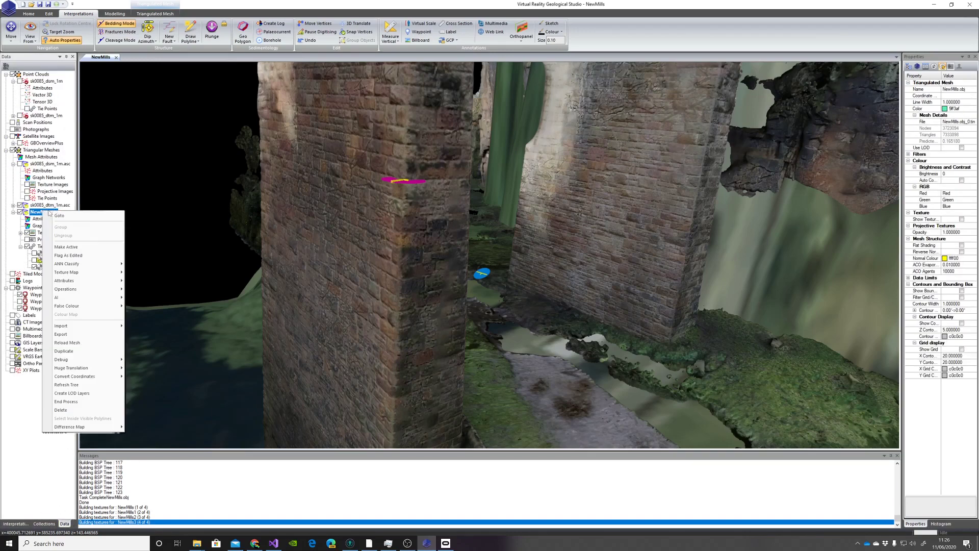
mouse_move(89, 276)
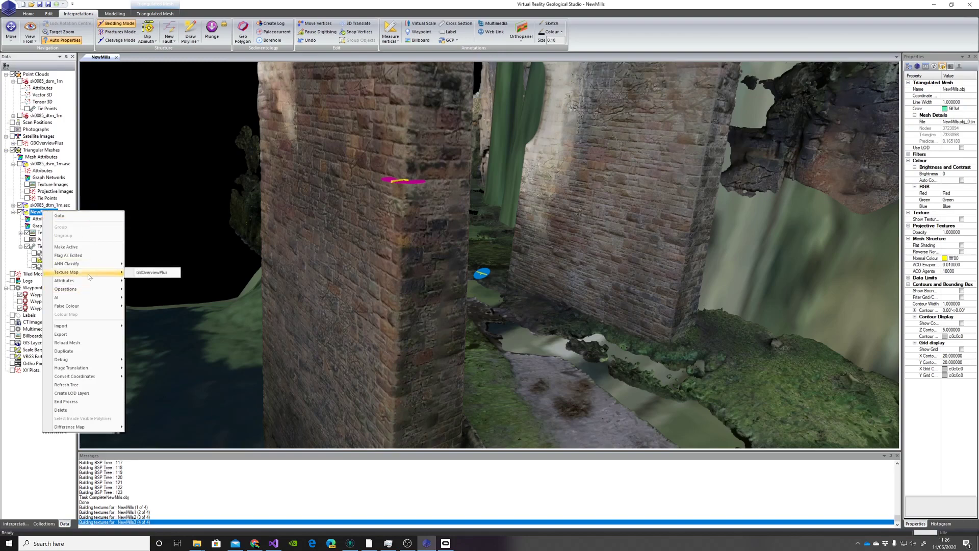
mouse_move(169, 408)
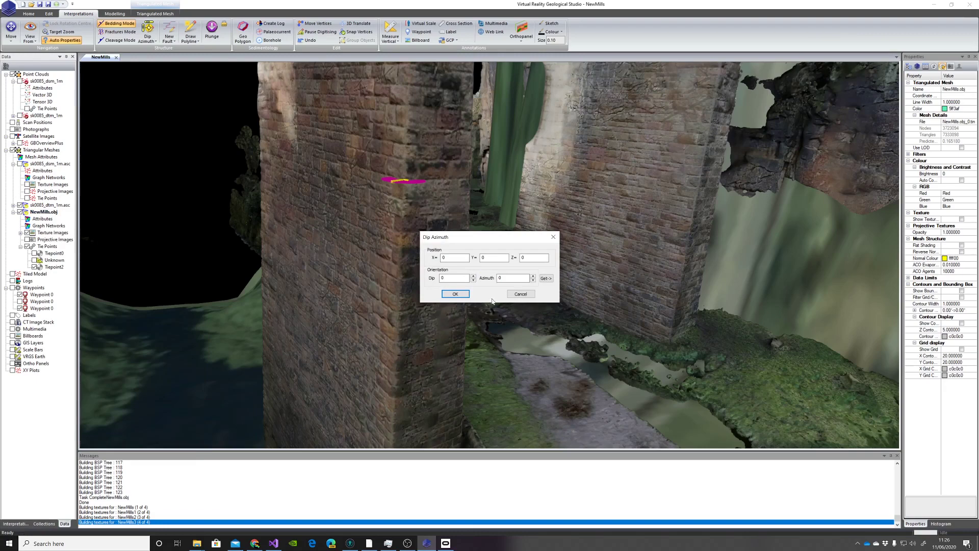
click(546, 279)
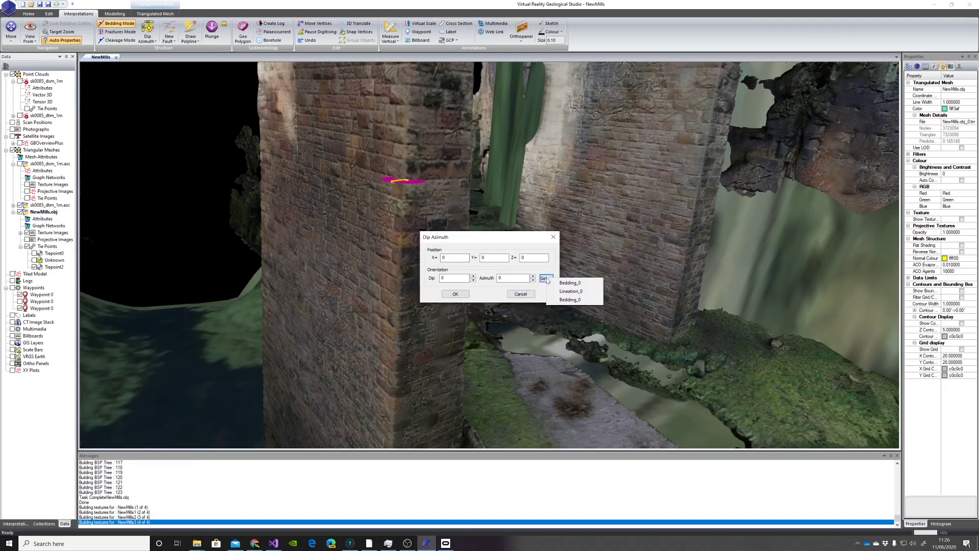
click(570, 300)
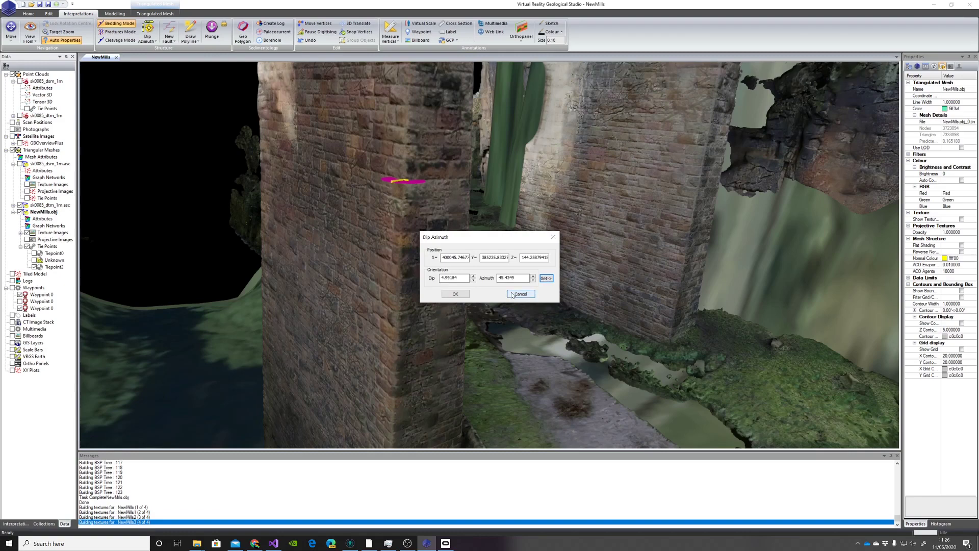
click(450, 295)
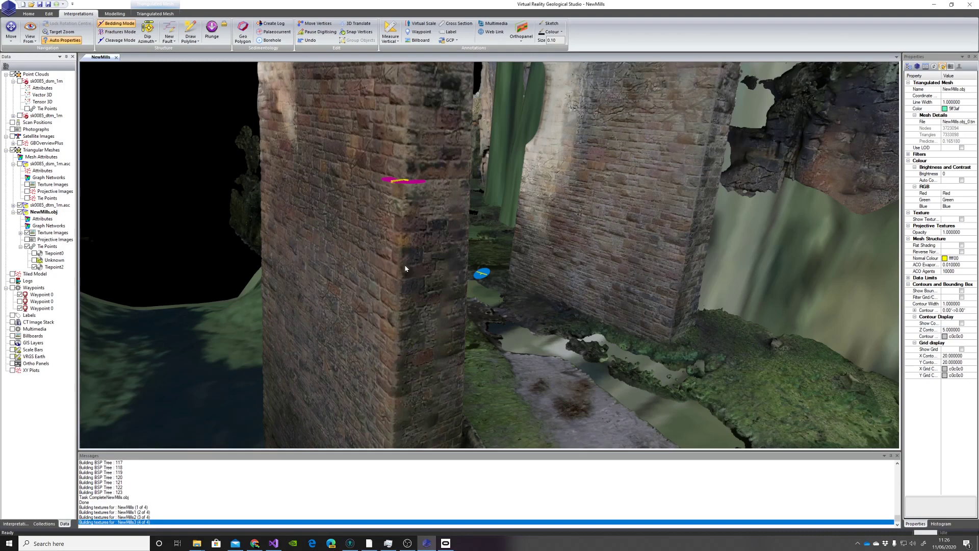
Examine the levelled bridge from a distance and around the pier bases, comparing its ground surface with the terrain beneath.
click(405, 180)
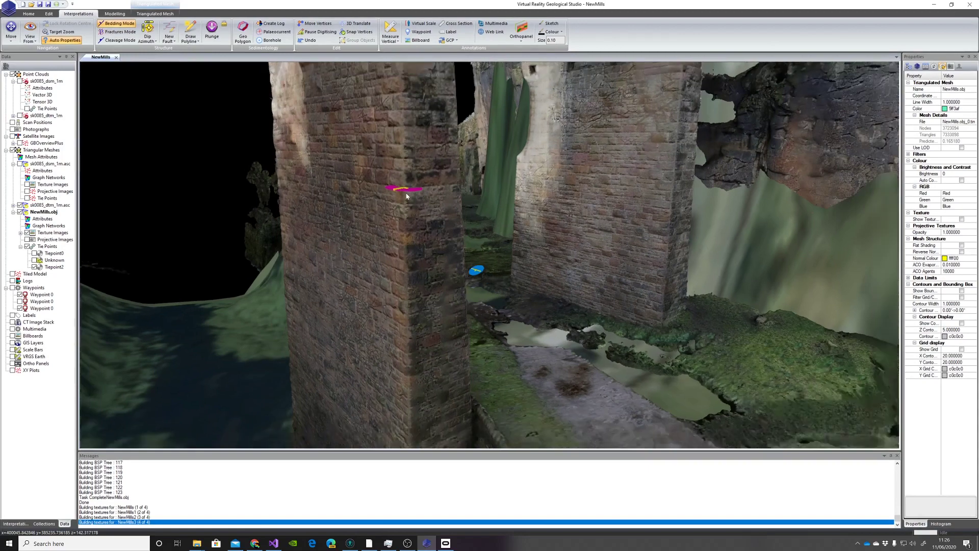
scroll(406, 196, down, 1)
scroll(414, 204, down, 5)
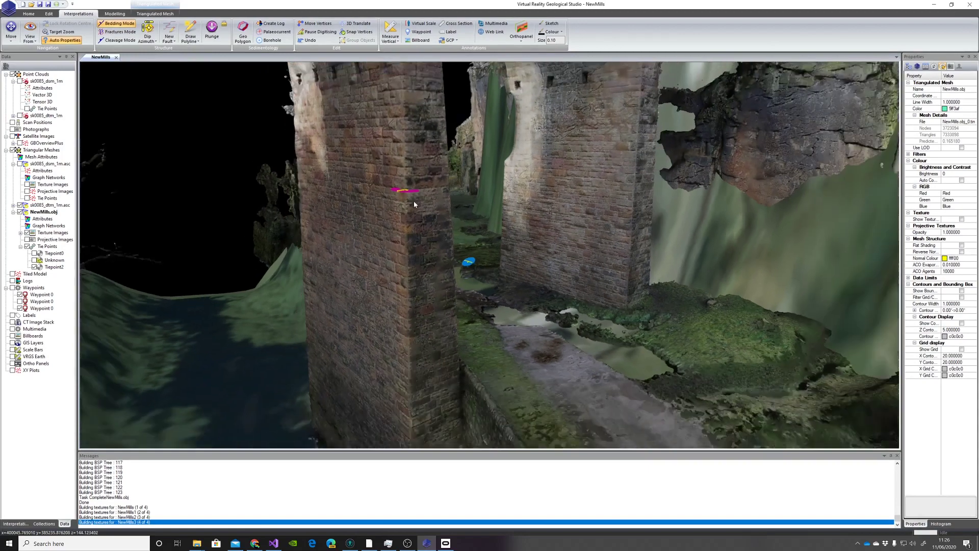
scroll(414, 204, down, 6)
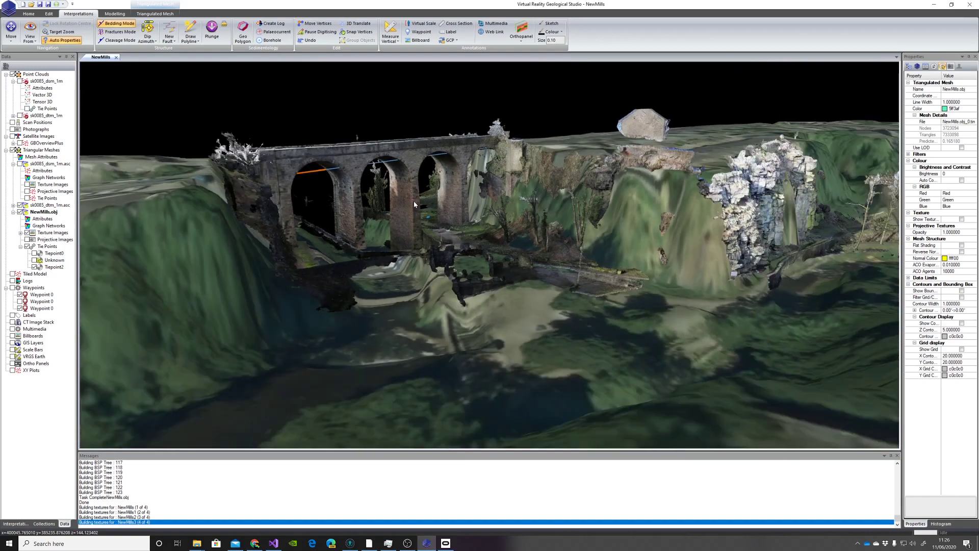
drag(414, 204, 394, 209)
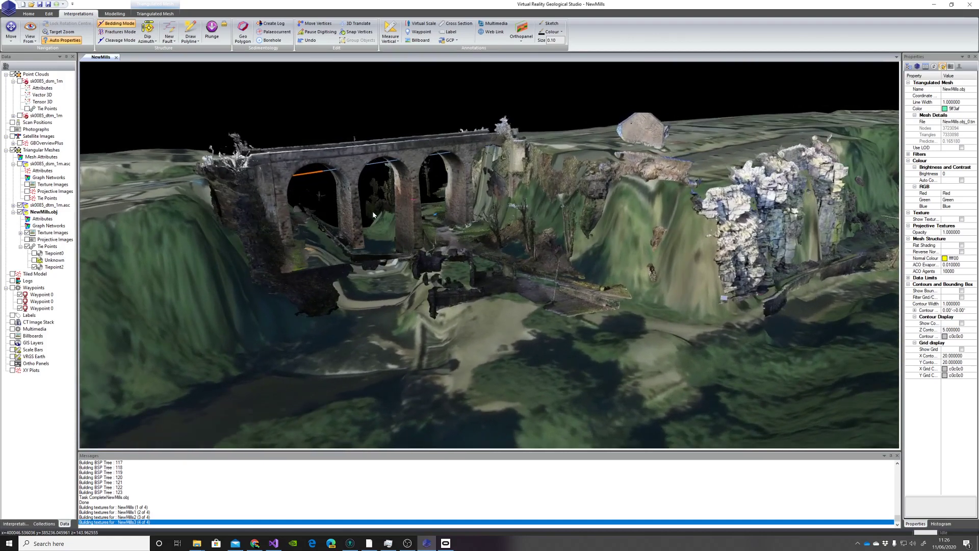
scroll(394, 209, up, 5)
scroll(470, 199, up, 5)
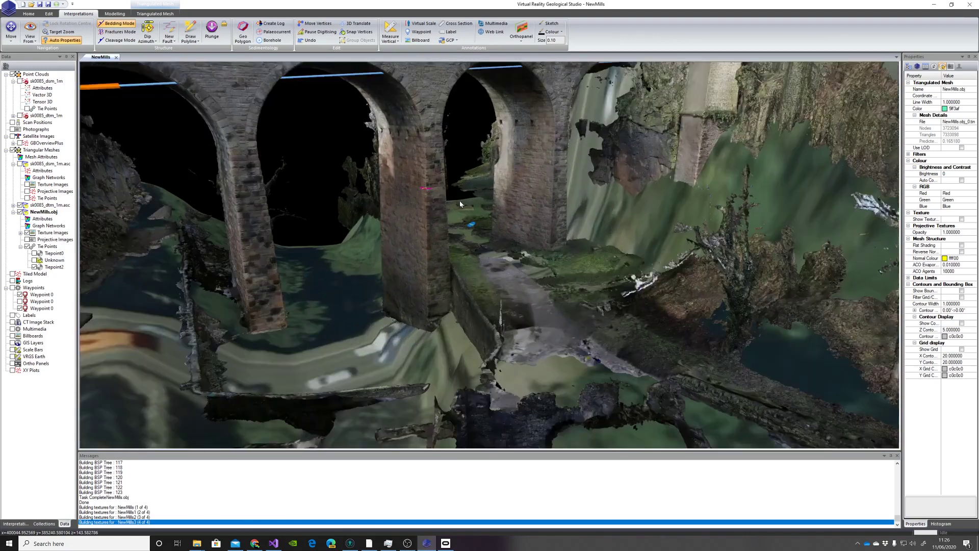
scroll(515, 279, up, 8)
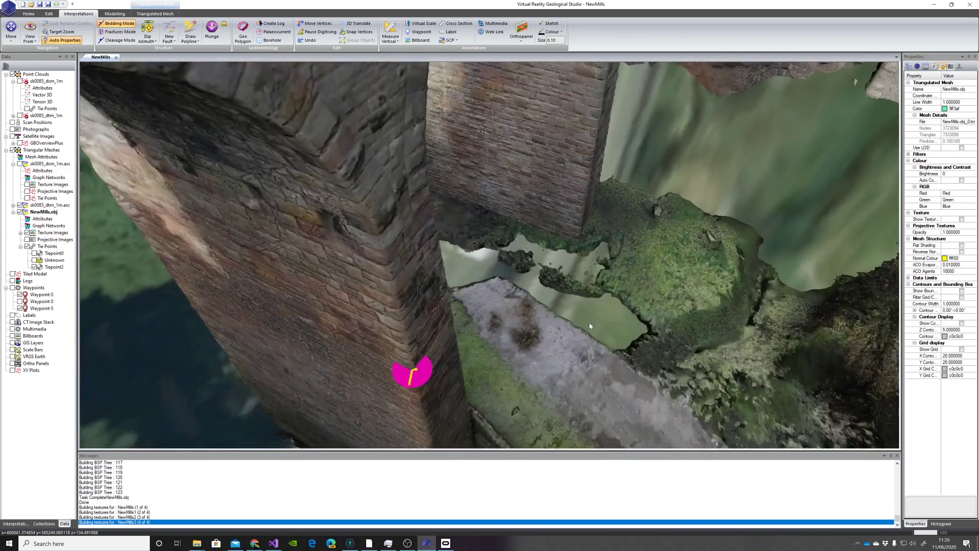
drag(589, 323, 553, 362)
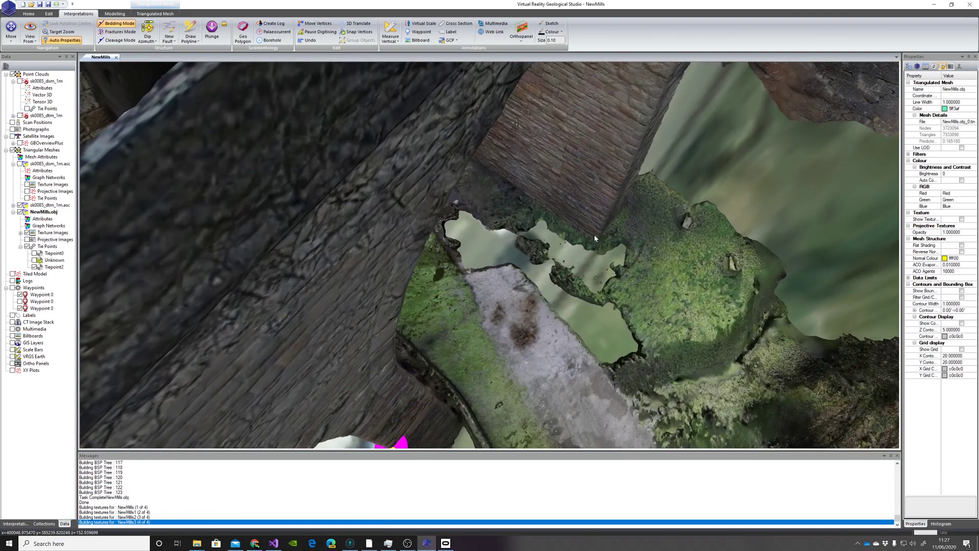
drag(700, 224, 532, 294)
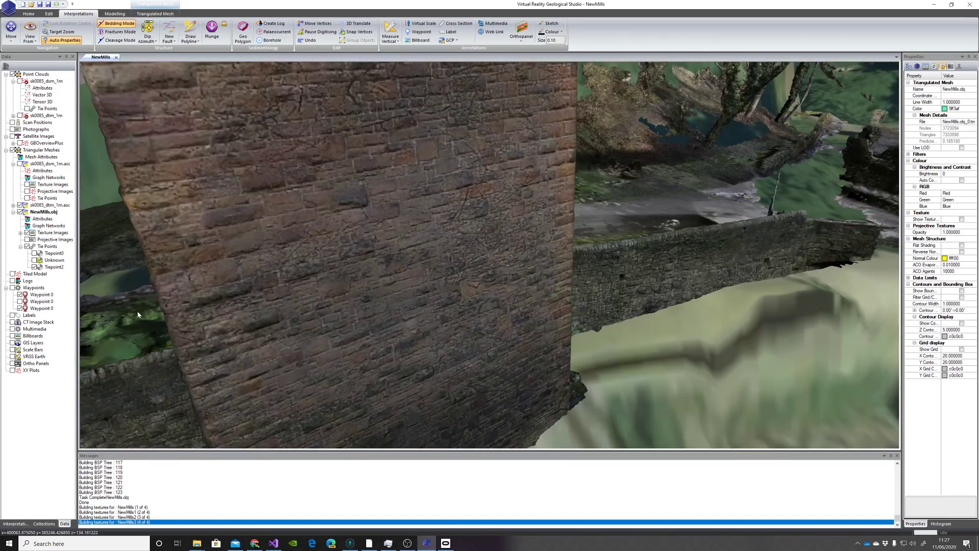
drag(140, 315, 765, 196)
mouse_move(476, 314)
mouse_down()
mouse_move(497, 280)
mouse_move(477, 304)
mouse_move(481, 317)
mouse_up()
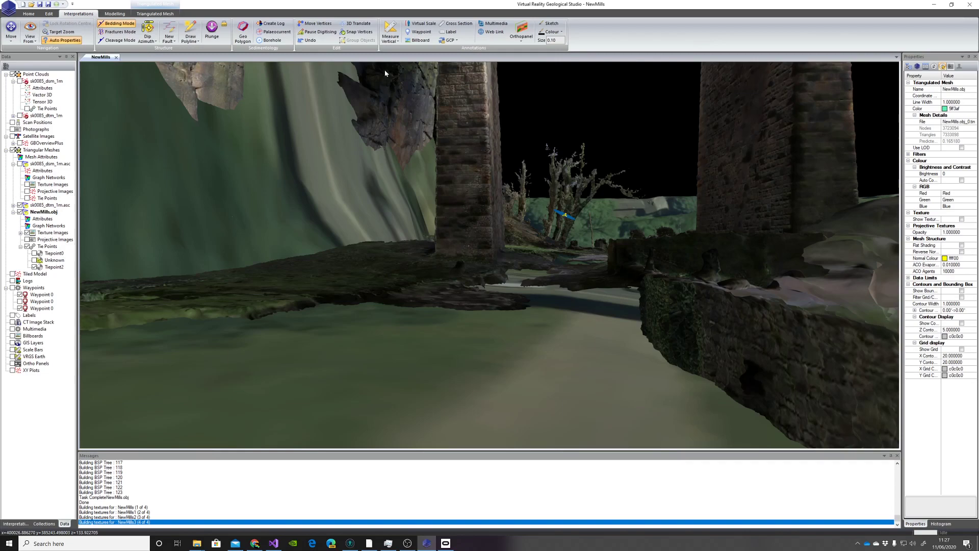
Measure the vertical distance between the bridge model's ground edge and the terrain near the pier, and inspect the measurement's properties.
click(392, 41)
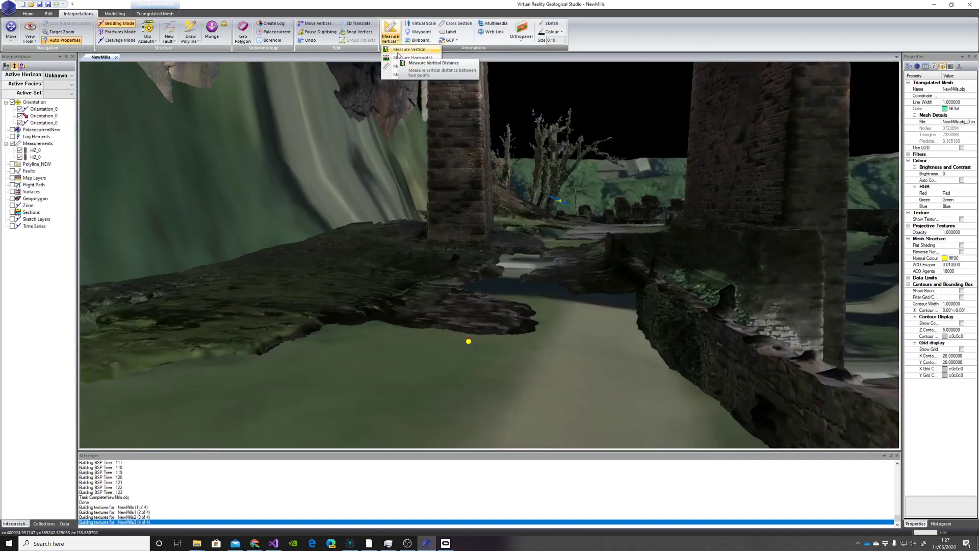
click(408, 49)
click(379, 325)
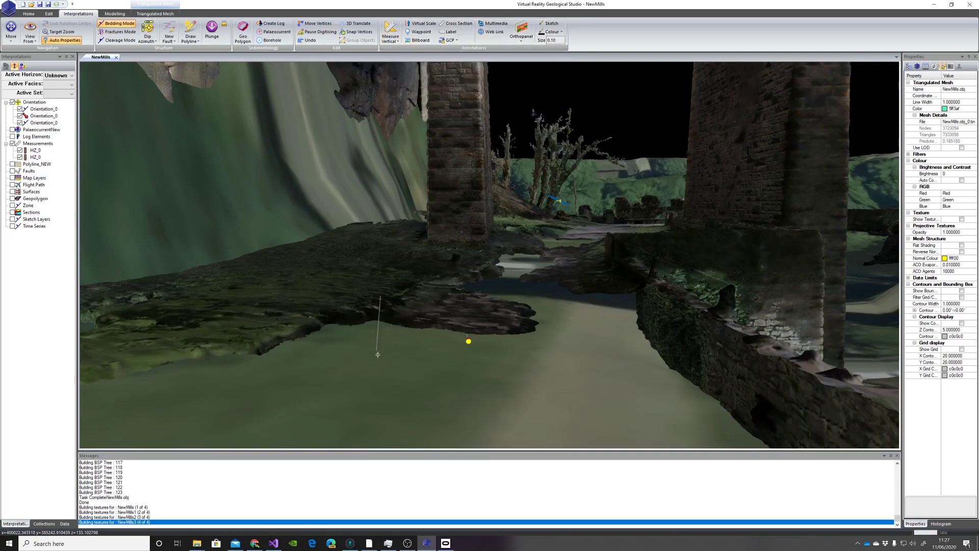
click(380, 358)
drag(399, 360, 343, 314)
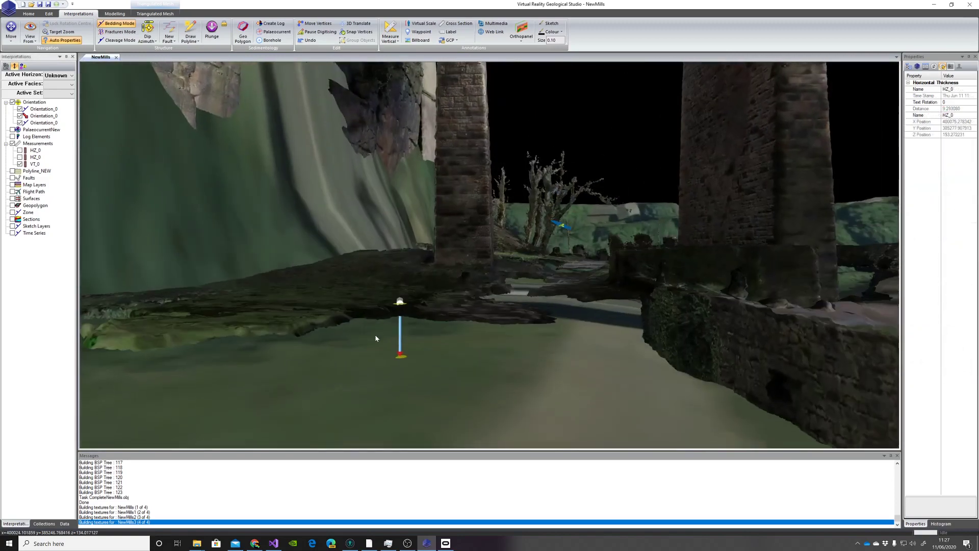
click(34, 164)
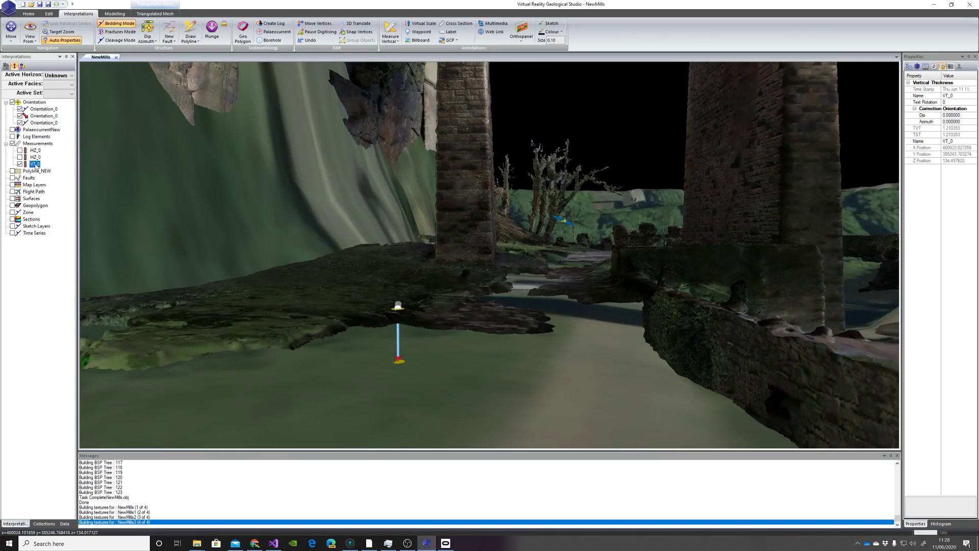
Translate NewMills.obj by -1.21 in Z to lower it onto the terrain, and check the fit around the piers.
click(64, 524)
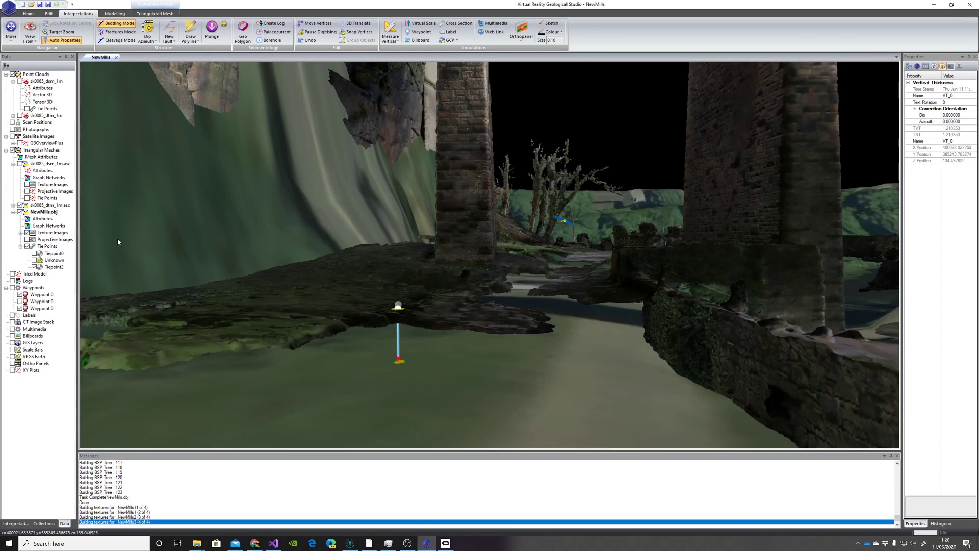
right_click(44, 212)
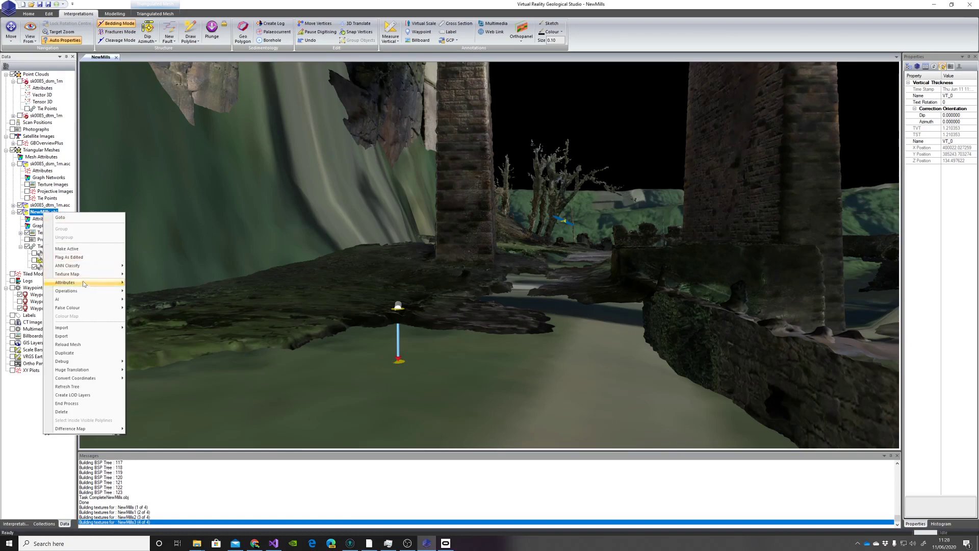
mouse_move(84, 290)
mouse_move(189, 409)
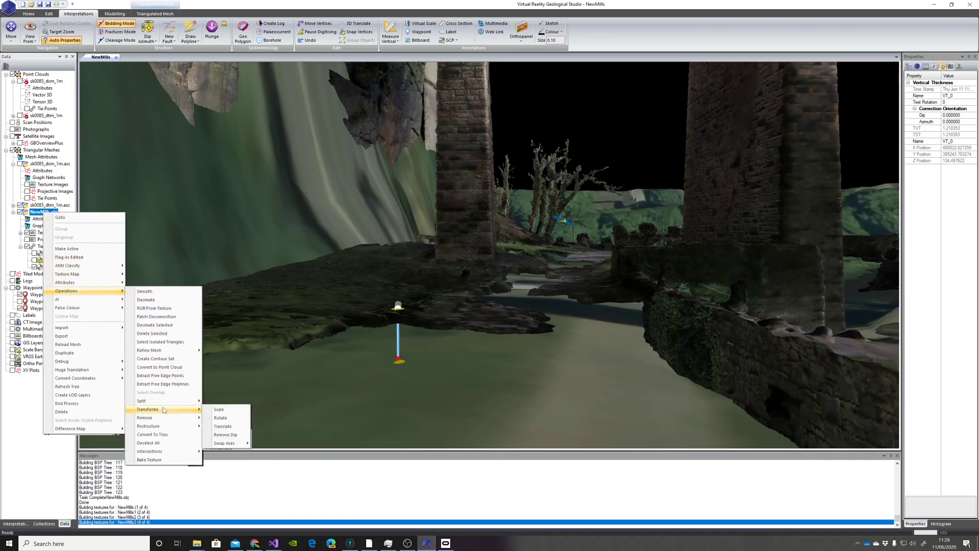
click(236, 427)
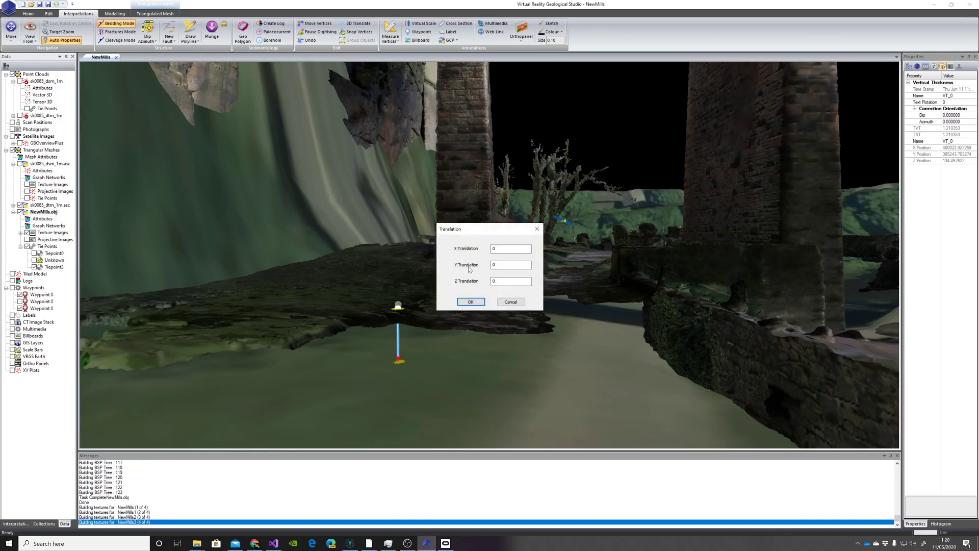
drag(461, 286, 468, 300)
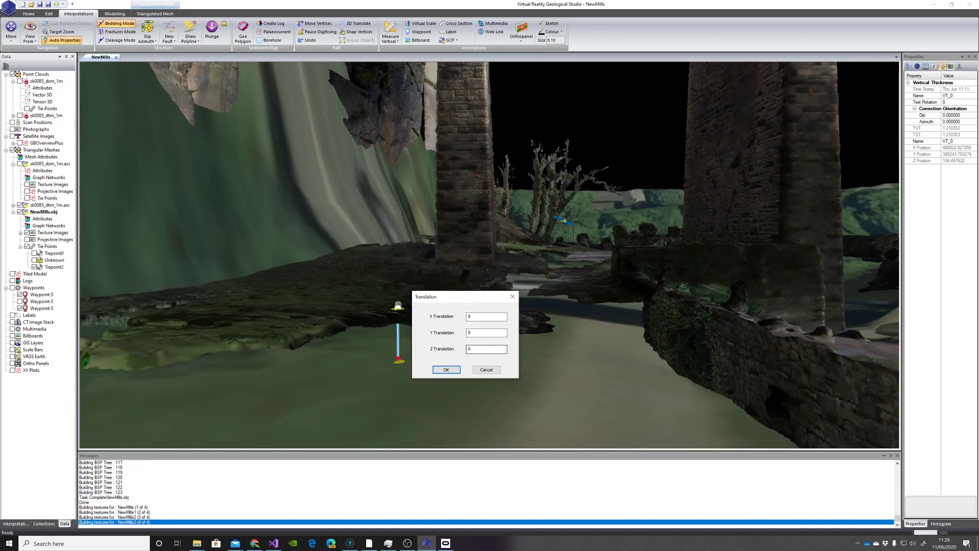
double_click(474, 349)
text(-1.21)
click(447, 368)
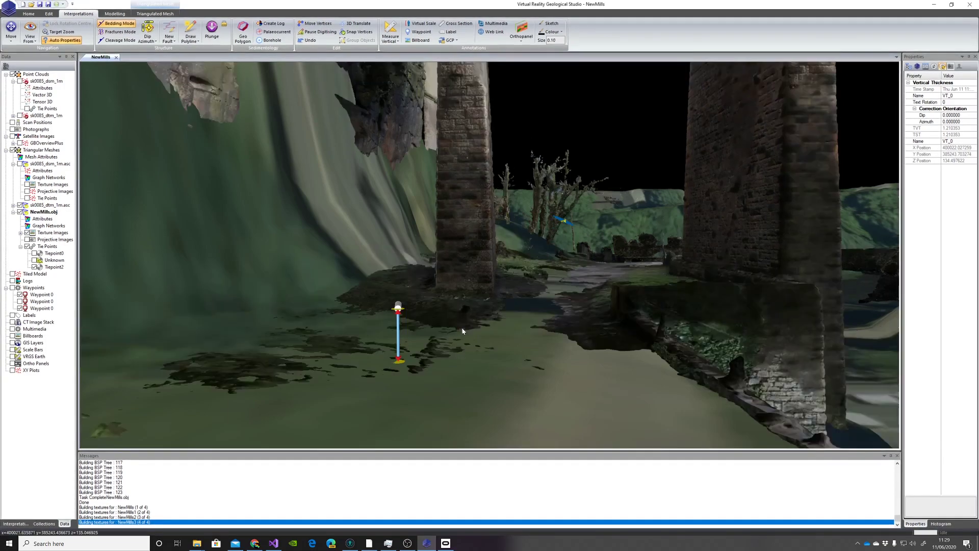
mouse_move(508, 297)
mouse_down()
mouse_move(513, 275)
mouse_move(494, 298)
mouse_move(434, 326)
mouse_move(542, 320)
mouse_up()
scroll(541, 321, down, 2)
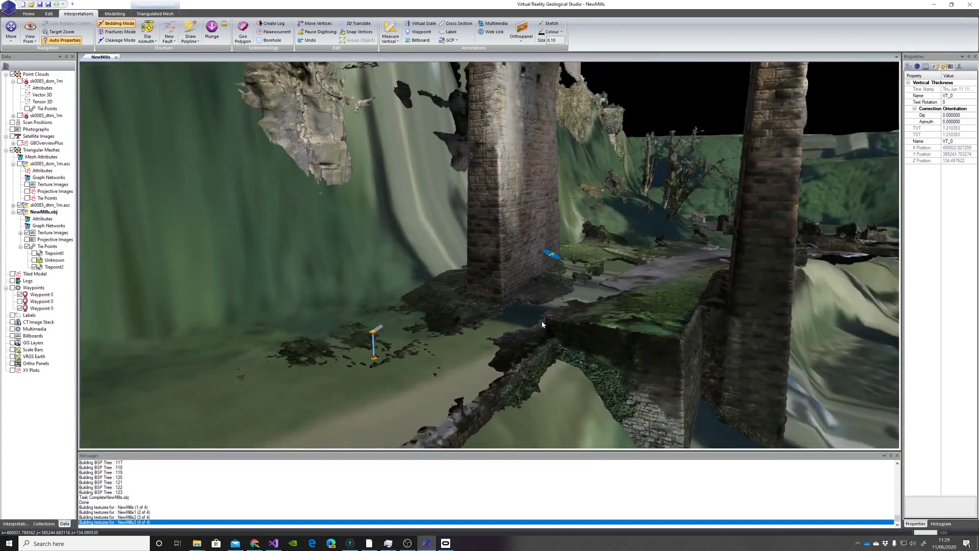
Examine the lowered bridge against the terrain, around the pier bases and from above.
drag(628, 288, 552, 291)
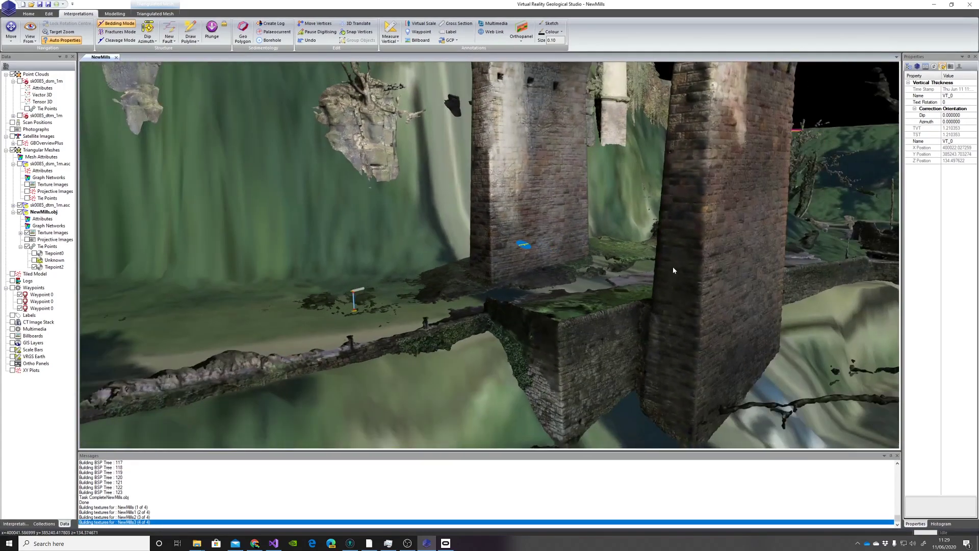
drag(673, 269, 436, 316)
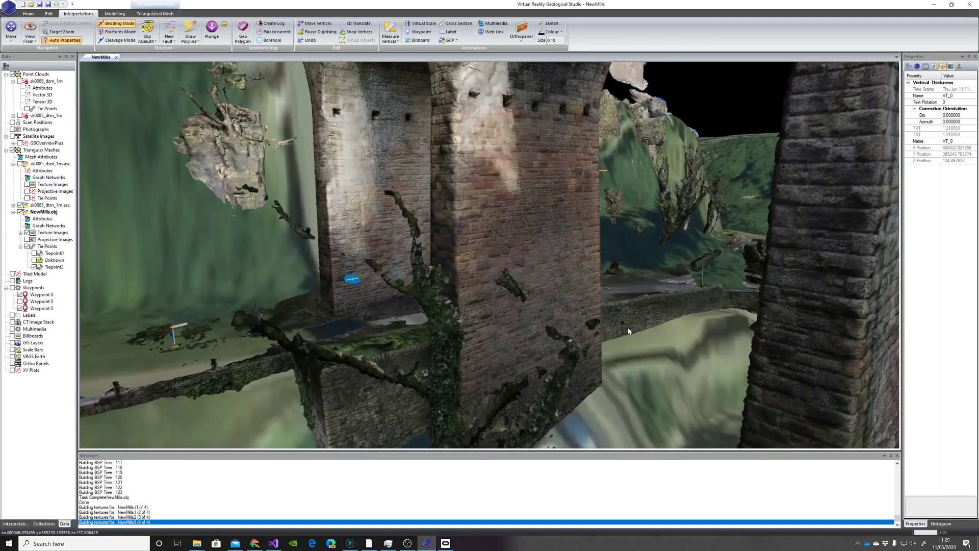
drag(626, 329, 454, 329)
scroll(636, 246, down, 10)
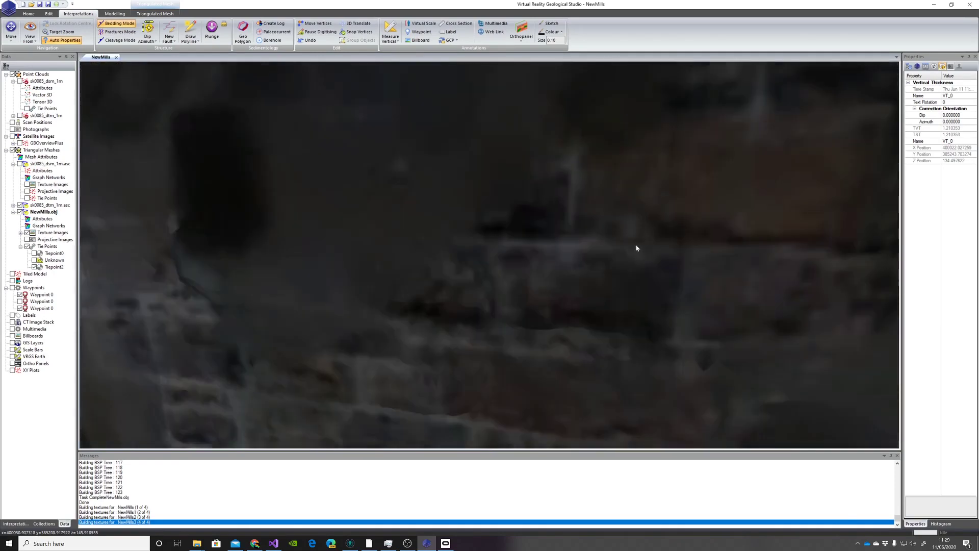
scroll(502, 282, up, 10)
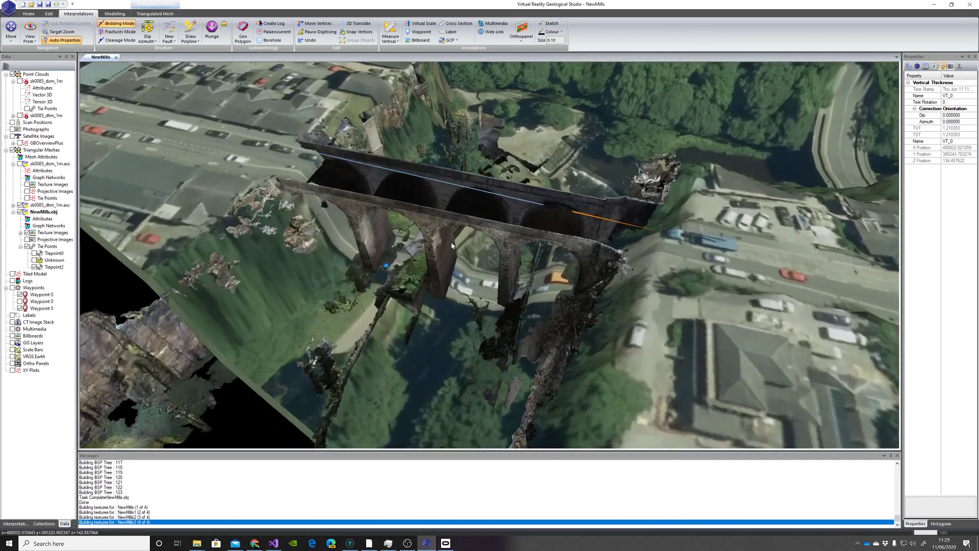
drag(452, 246, 575, 312)
drag(461, 282, 506, 317)
drag(454, 340, 507, 276)
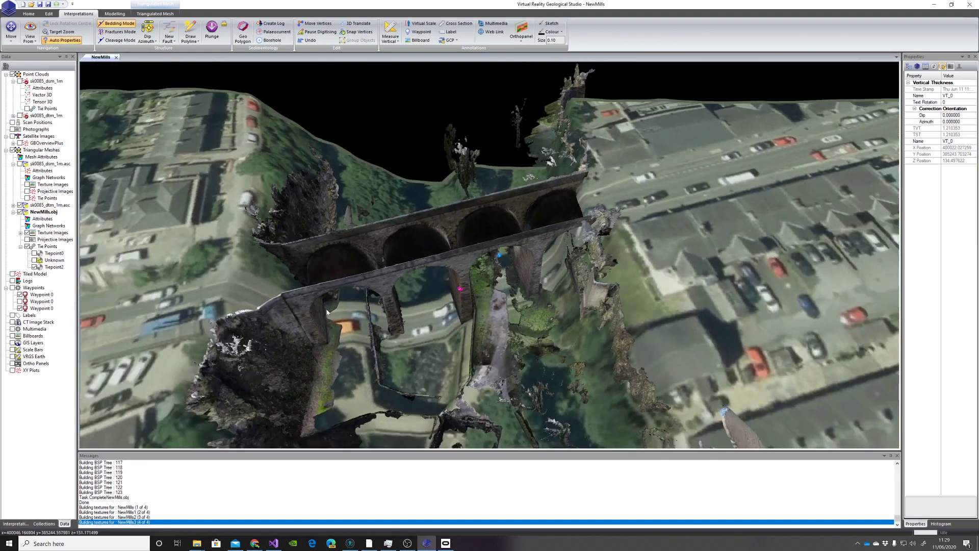
drag(515, 369, 515, 268)
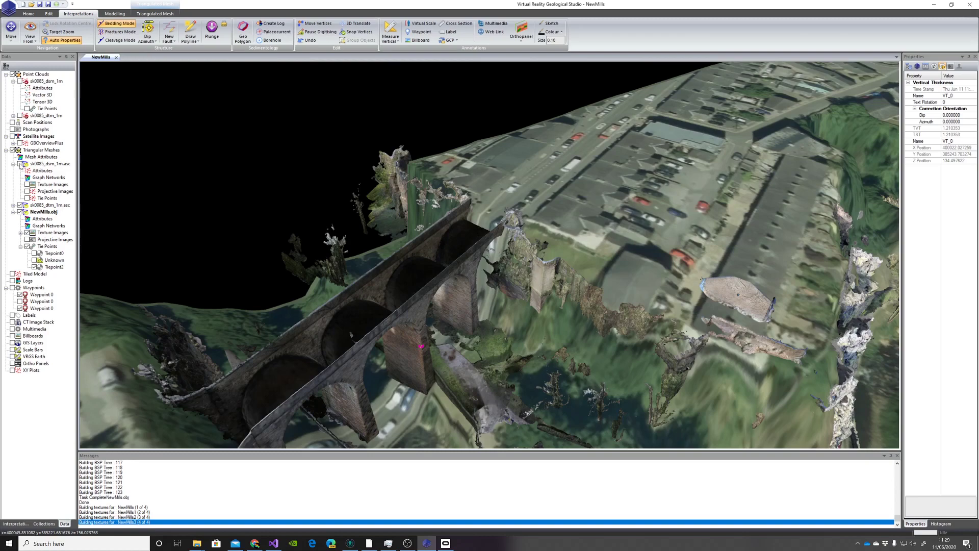
Display the sk0085_dsm_1m.asc mesh in place of the dtm terrain mesh and compare it with the bridge deck and arches.
click(20, 206)
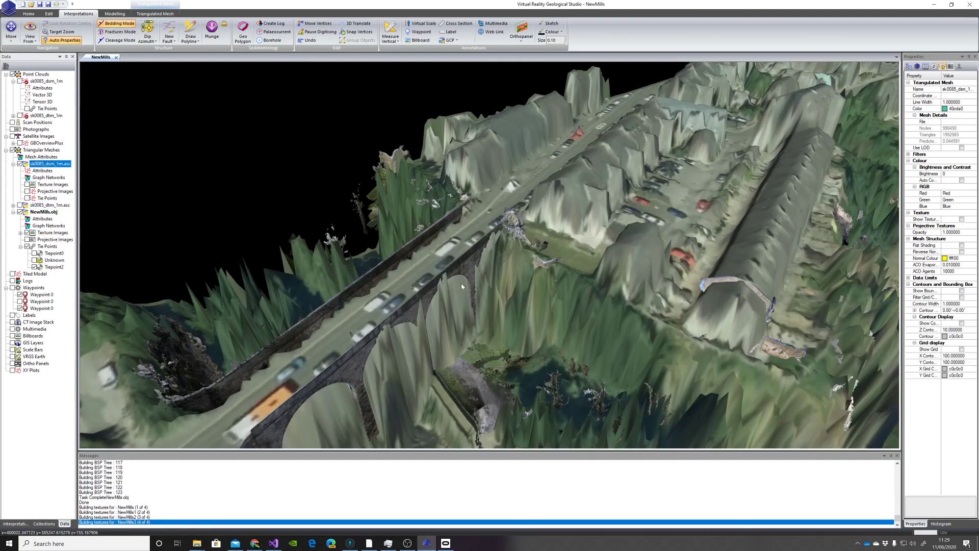
drag(461, 283, 391, 328)
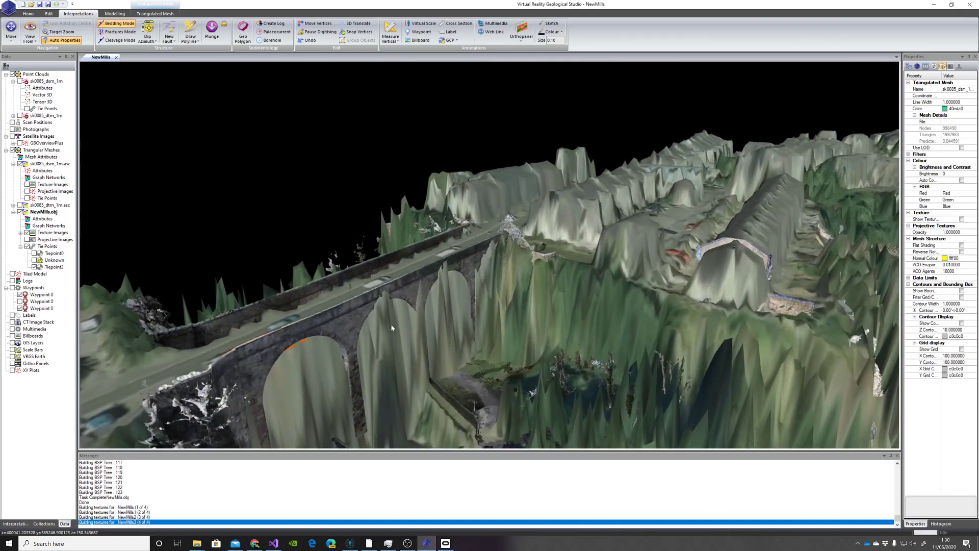
scroll(447, 363, down, 3)
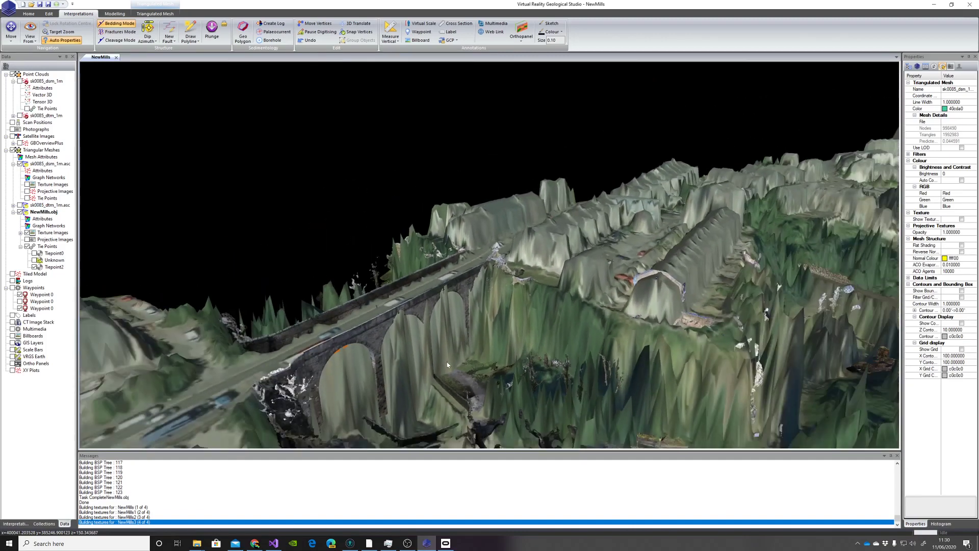
middle_drag(447, 362, 423, 269)
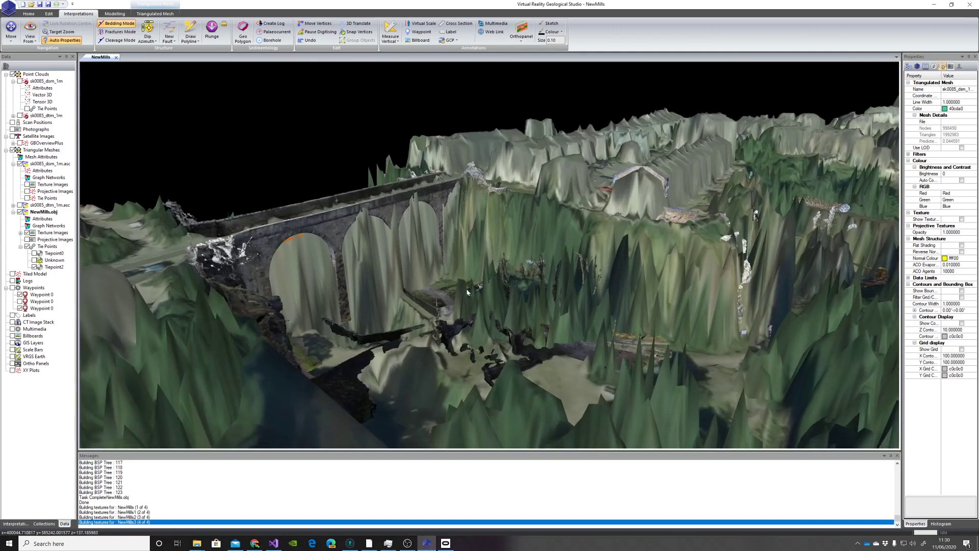
scroll(407, 331, up, 3)
drag(407, 332, 394, 383)
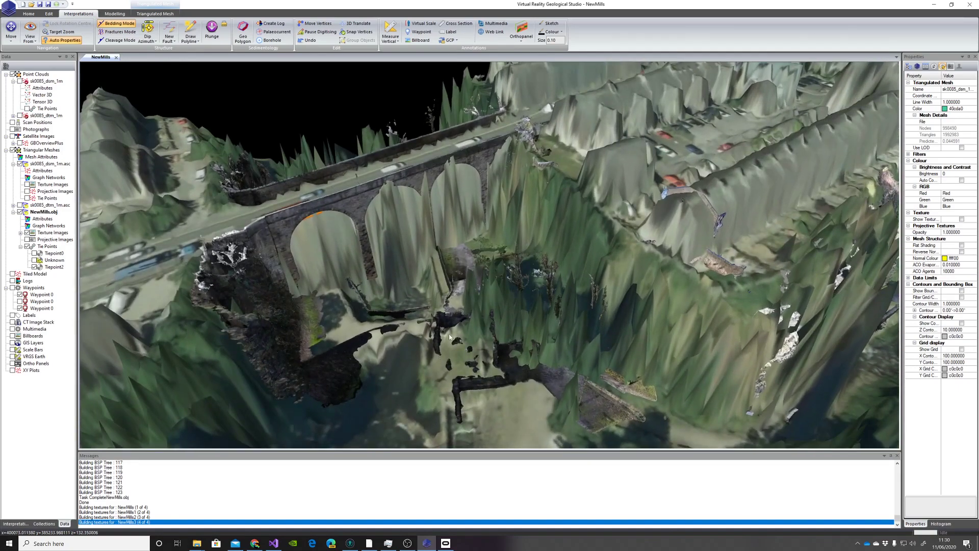
Place a waypoint on the dsm terrain beside the corner of the L-shaped wall near the river.
scroll(448, 334, up, 5)
drag(457, 323, 507, 390)
drag(500, 338, 528, 348)
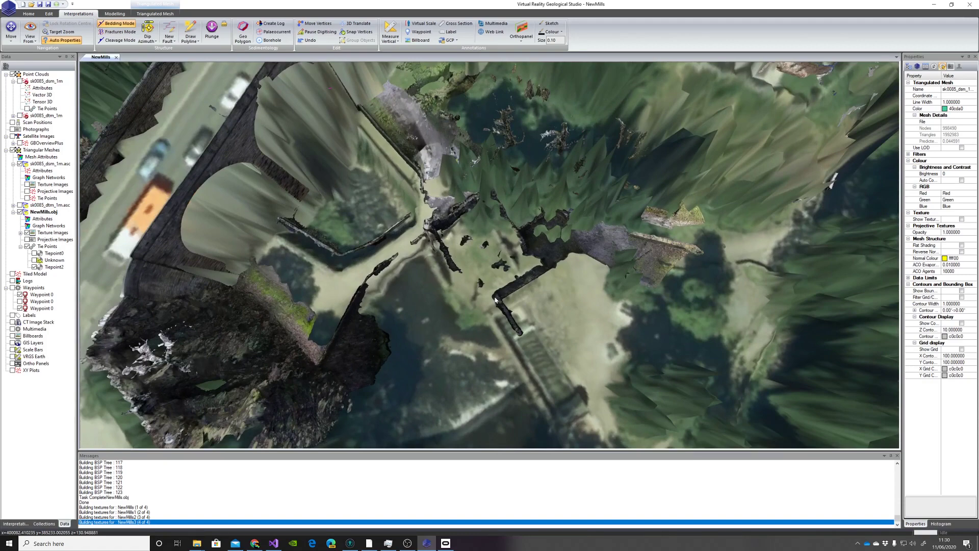
drag(481, 318, 531, 235)
scroll(529, 236, up, 5)
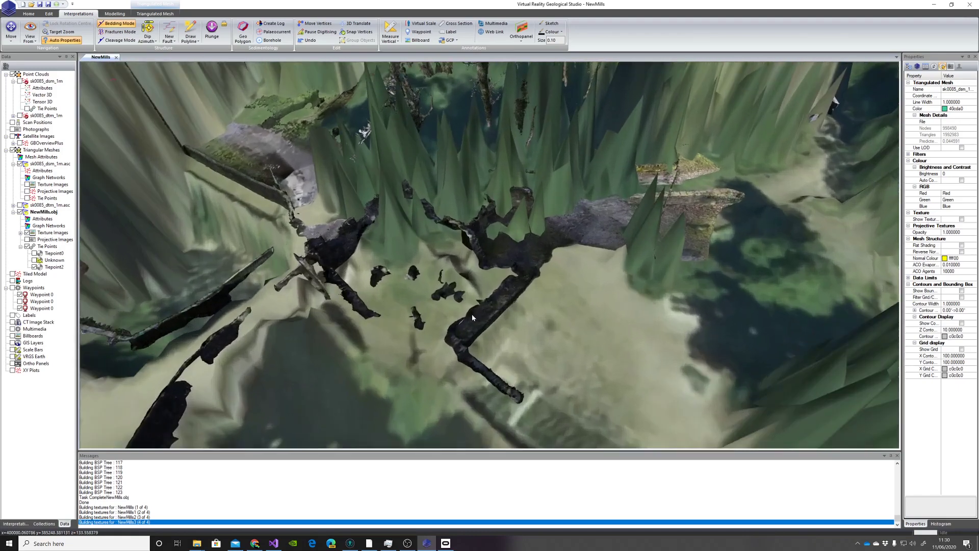
drag(472, 314, 334, 207)
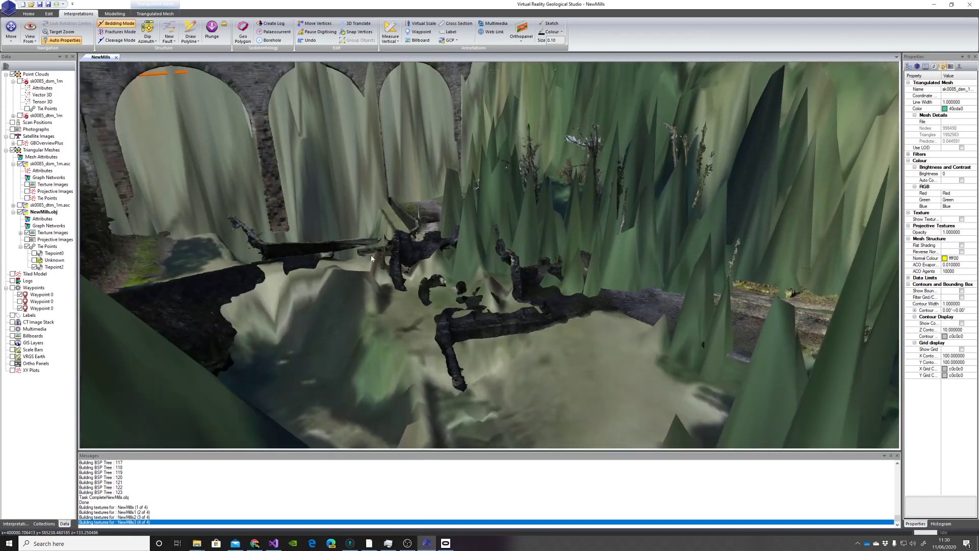
scroll(373, 260, up, 3)
drag(388, 302, 510, 303)
drag(517, 315, 335, 298)
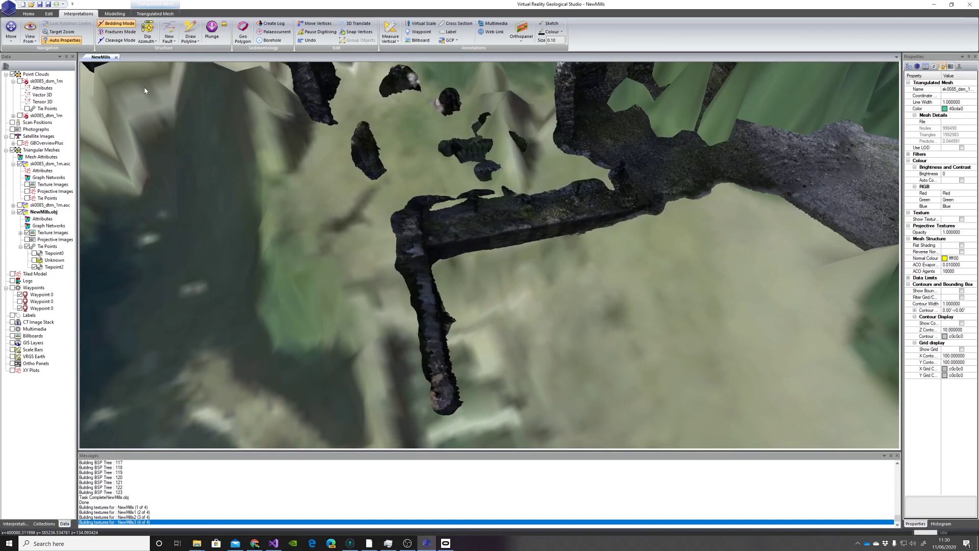
click(368, 273)
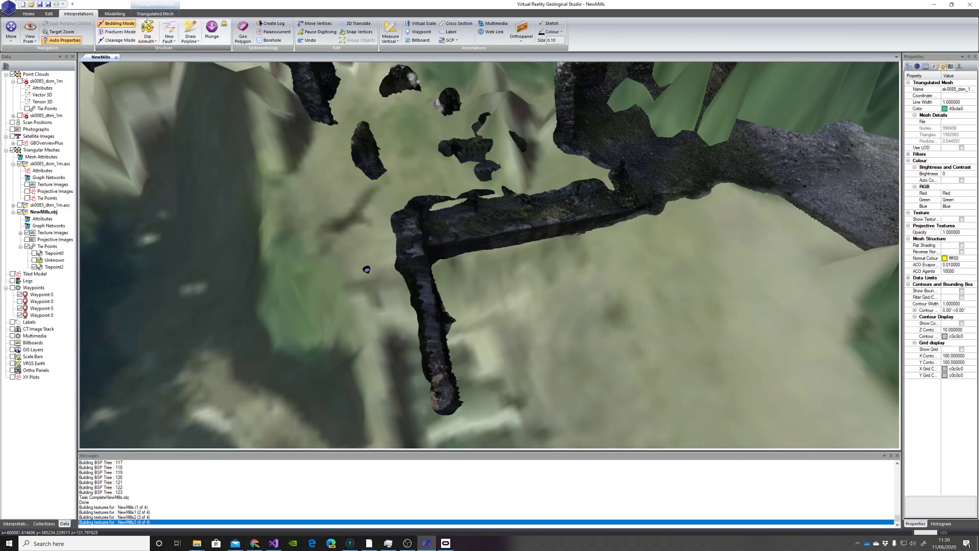
Add a tie point at the L-shaped wall's corner on NewMills.obj and paste the new waypoint's position as its target position.
click(150, 16)
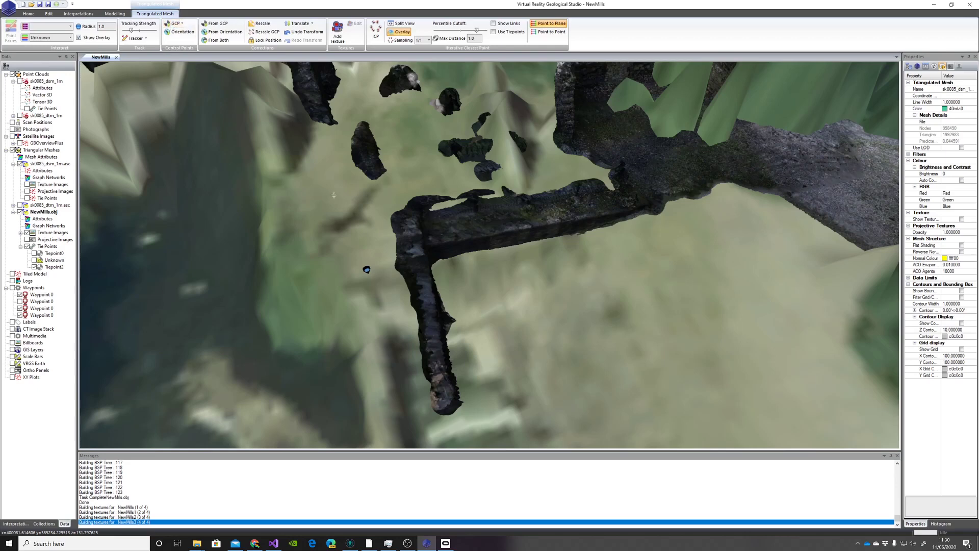
click(427, 243)
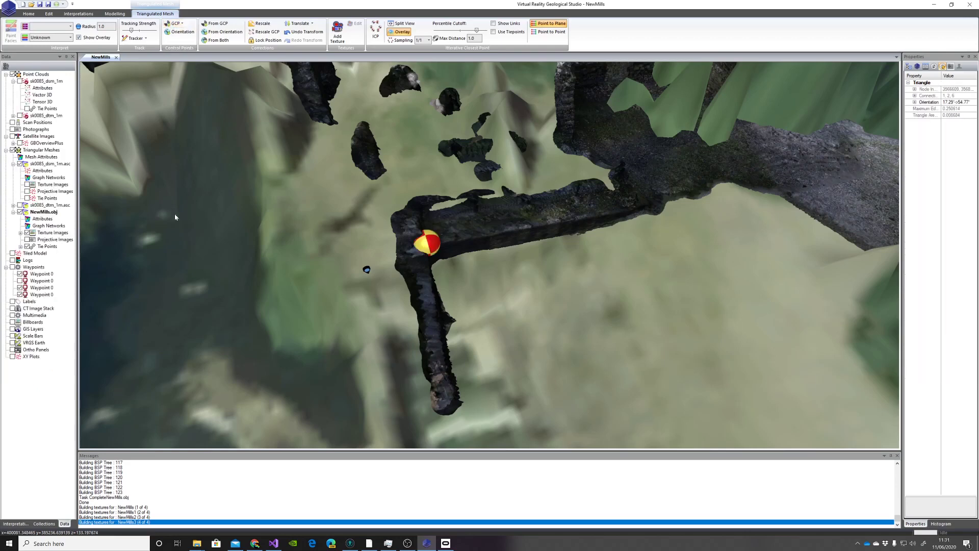
right_click(46, 295)
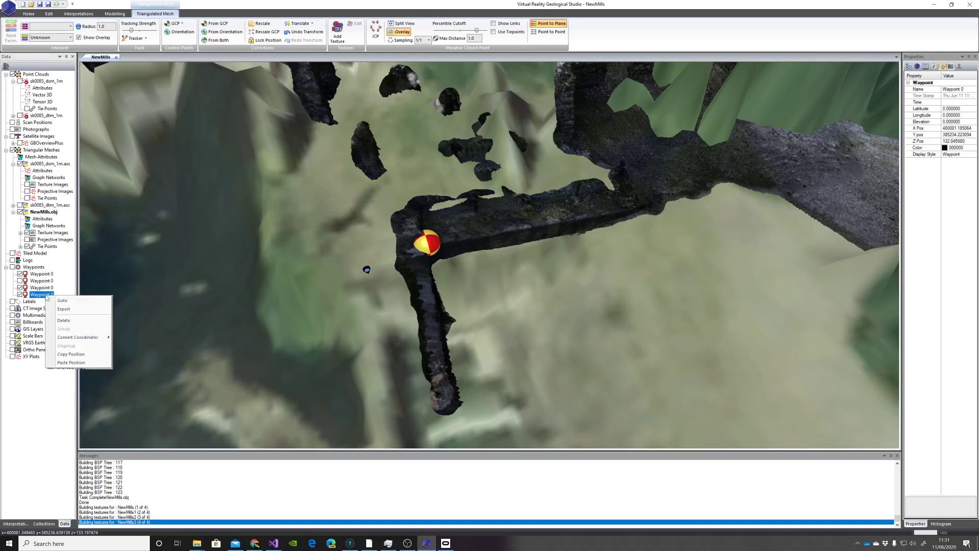
click(71, 354)
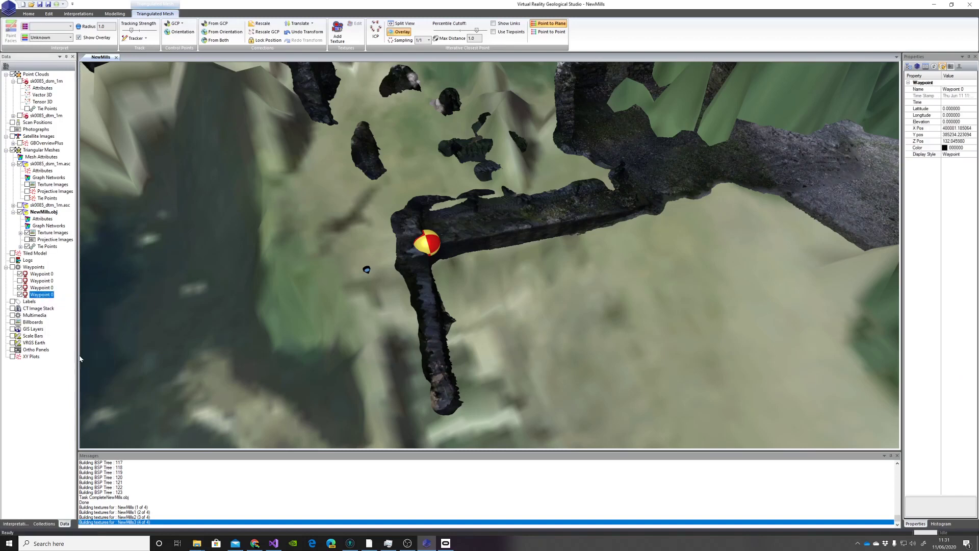
click(21, 247)
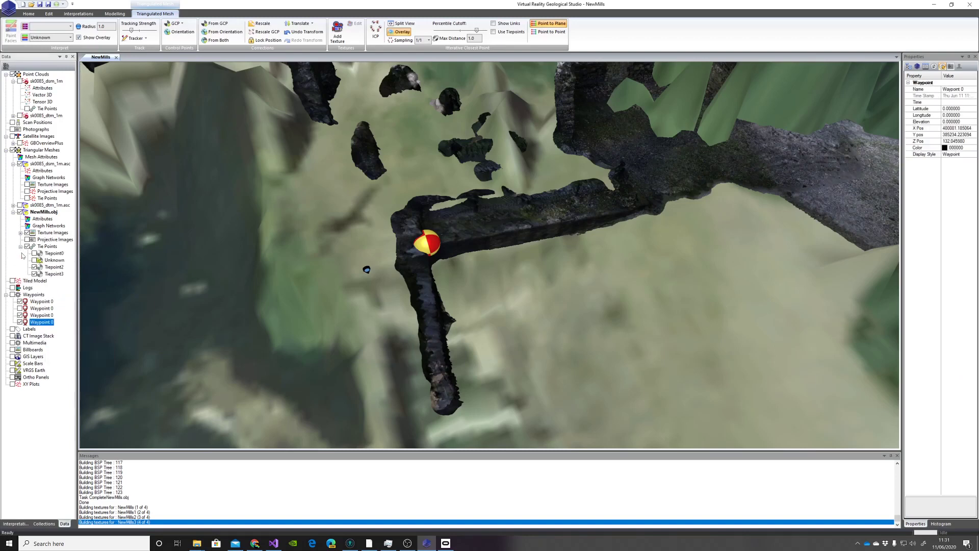
right_click(51, 274)
mouse_move(82, 315)
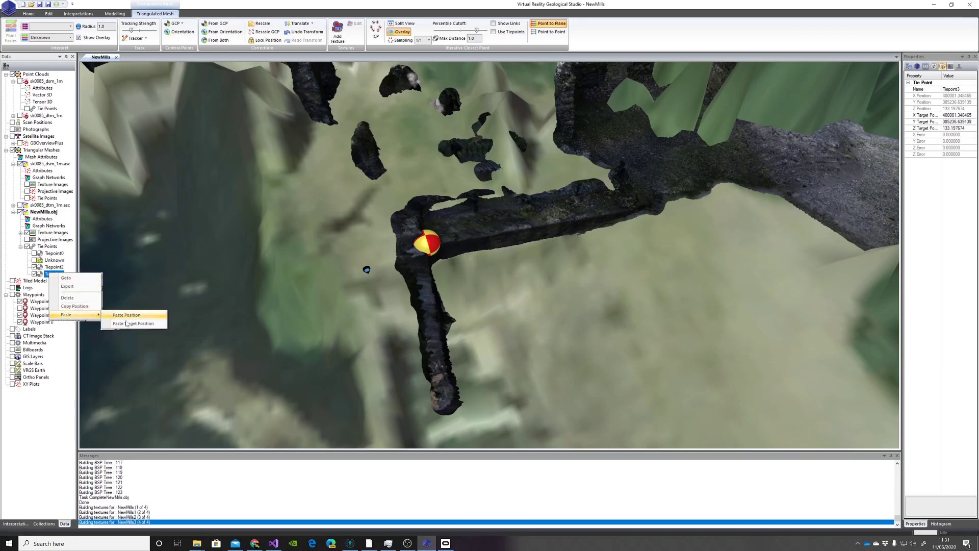
click(127, 323)
Turn off Tiepoint2 and shift NewMills.obj to the target position of Tiepoint3.
click(35, 267)
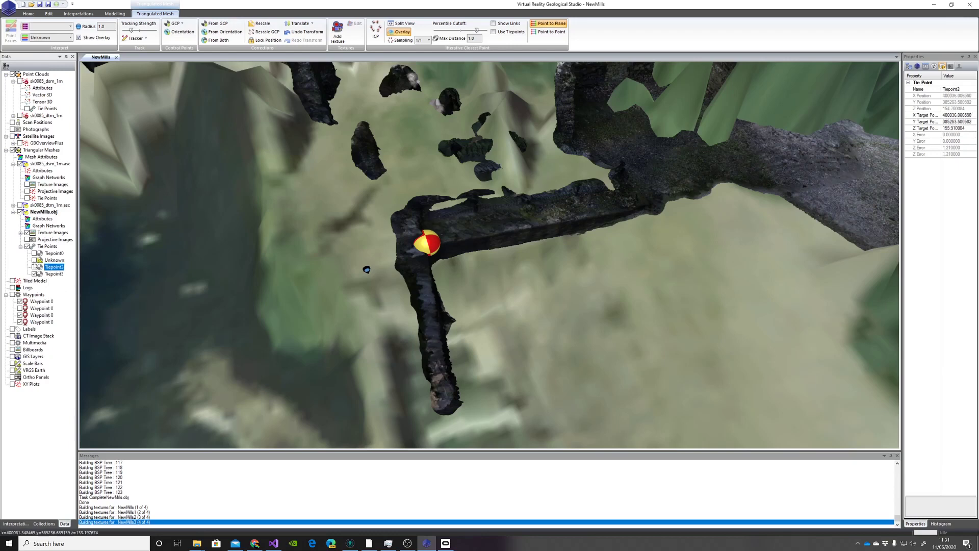
click(44, 212)
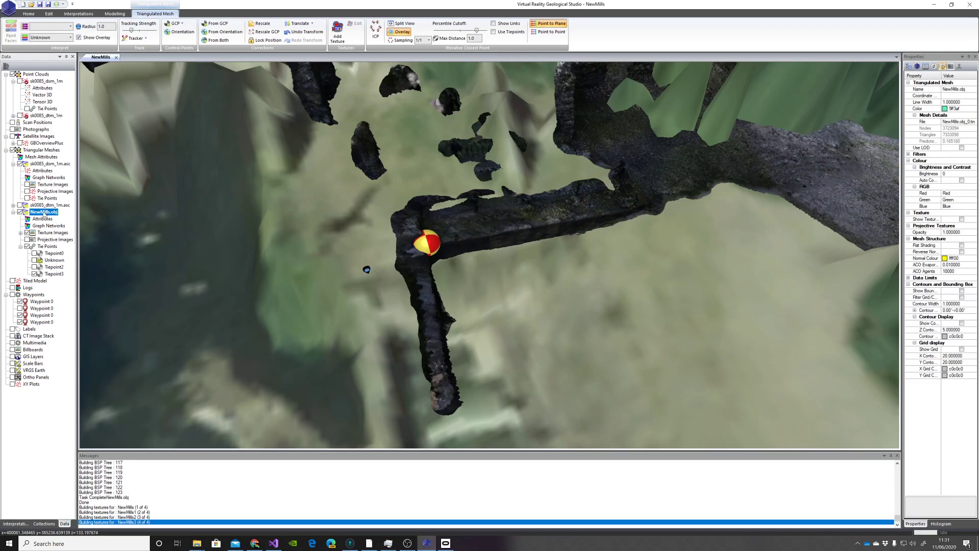
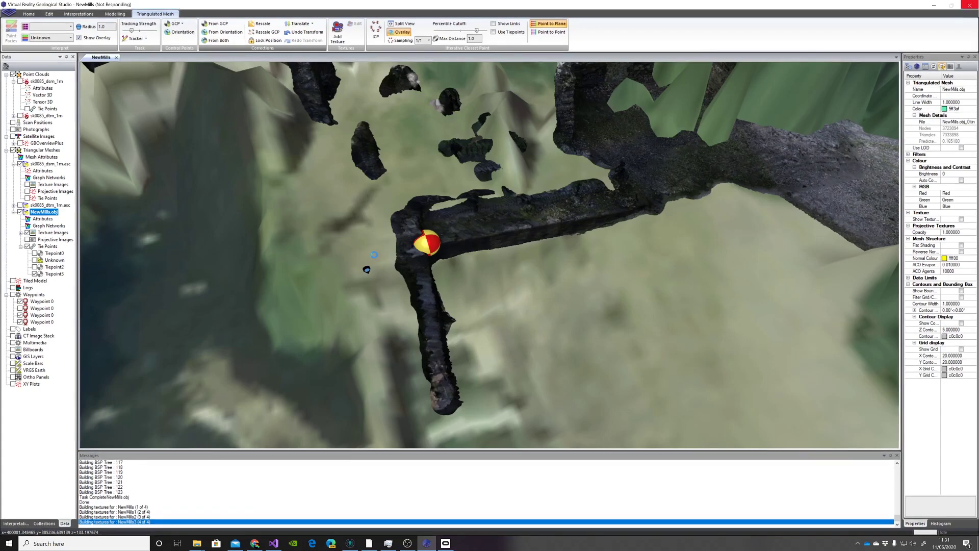
Examine the shifted bridge model against the dsm mesh around the river walls, the deck and the arches.
drag(407, 199, 474, 131)
scroll(473, 129, down, 3)
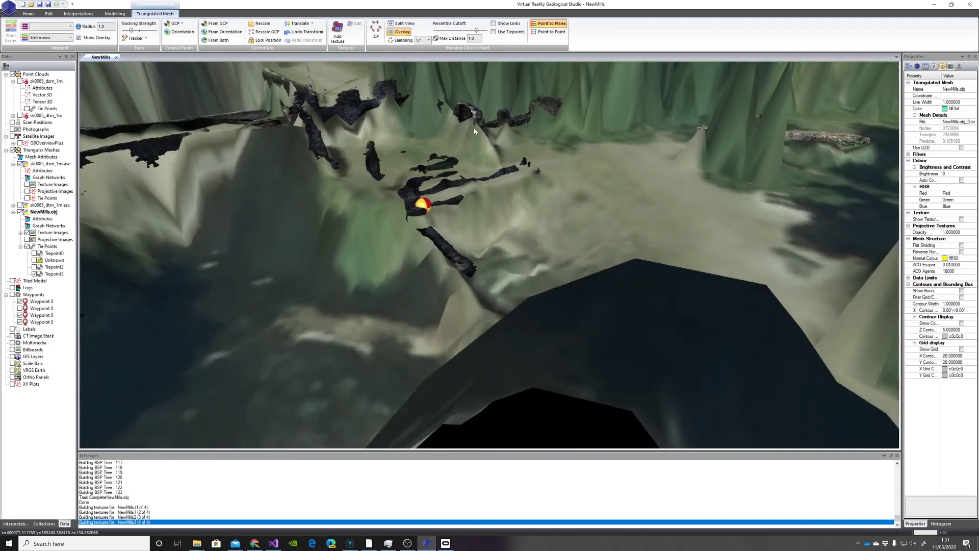
scroll(452, 168, down, 1)
drag(453, 167, 465, 170)
scroll(465, 171, down, 1)
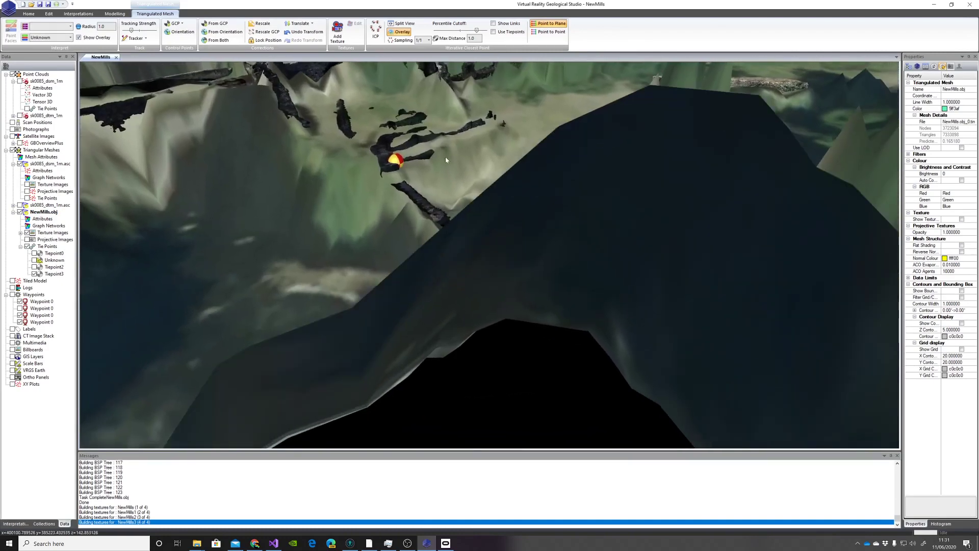
drag(396, 131, 396, 187)
scroll(398, 216, down, 1)
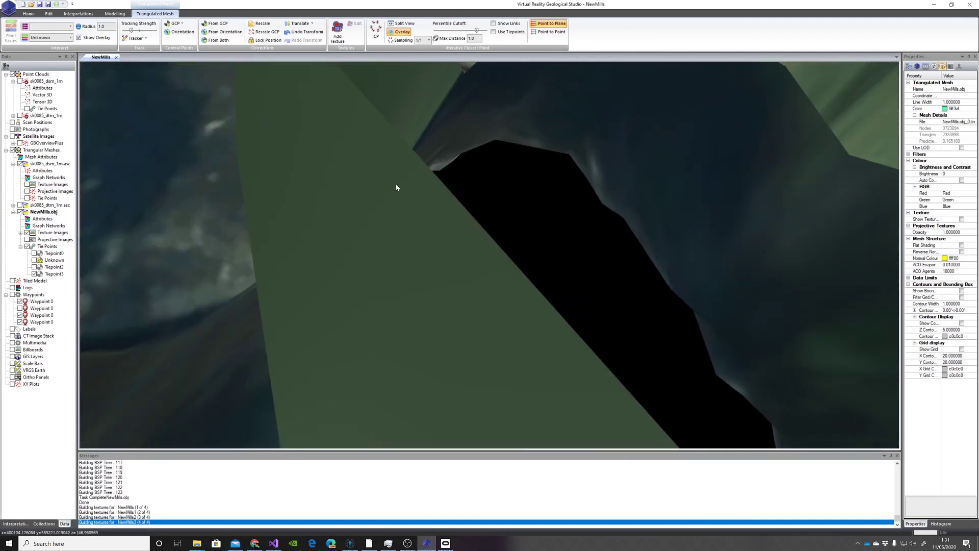
drag(208, 145, 401, 238)
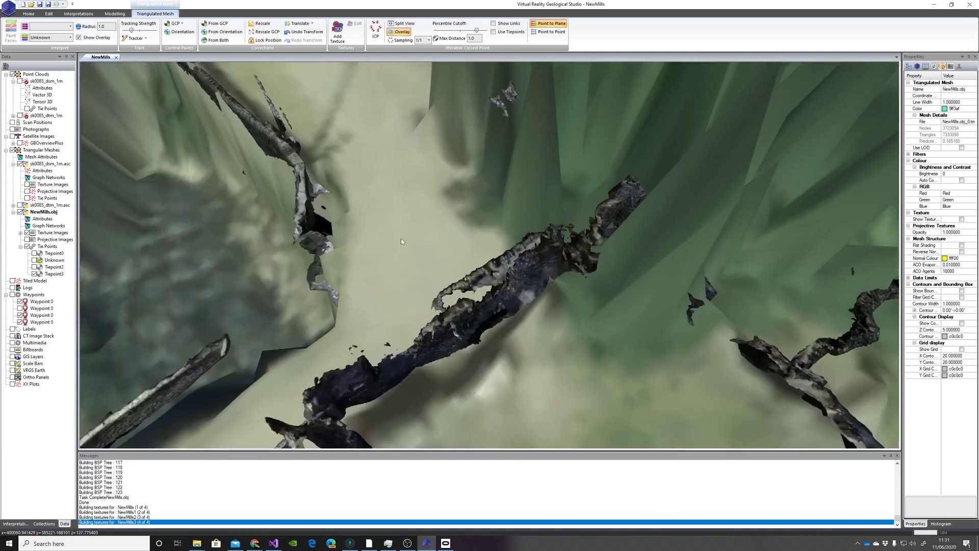
scroll(401, 238, down, 2)
scroll(401, 239, down, 5)
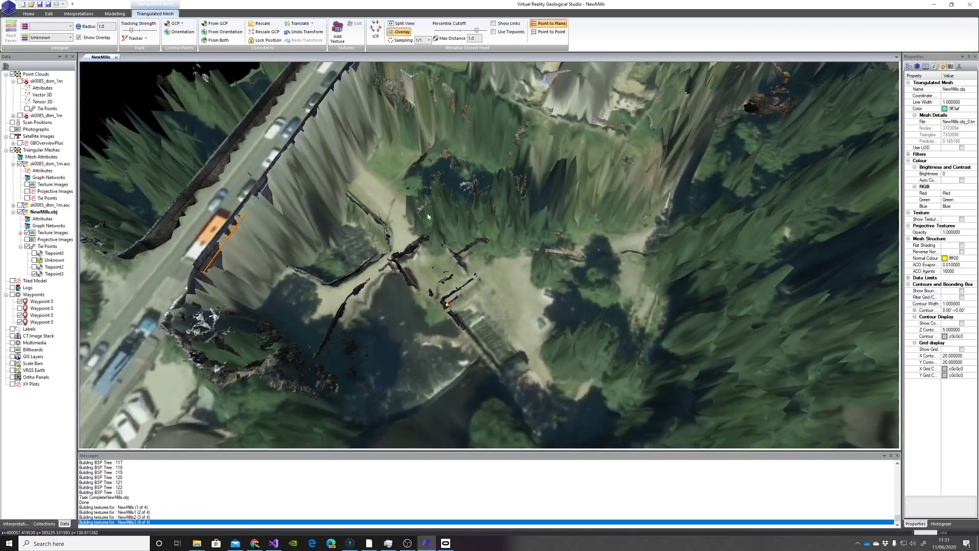
drag(428, 216, 428, 169)
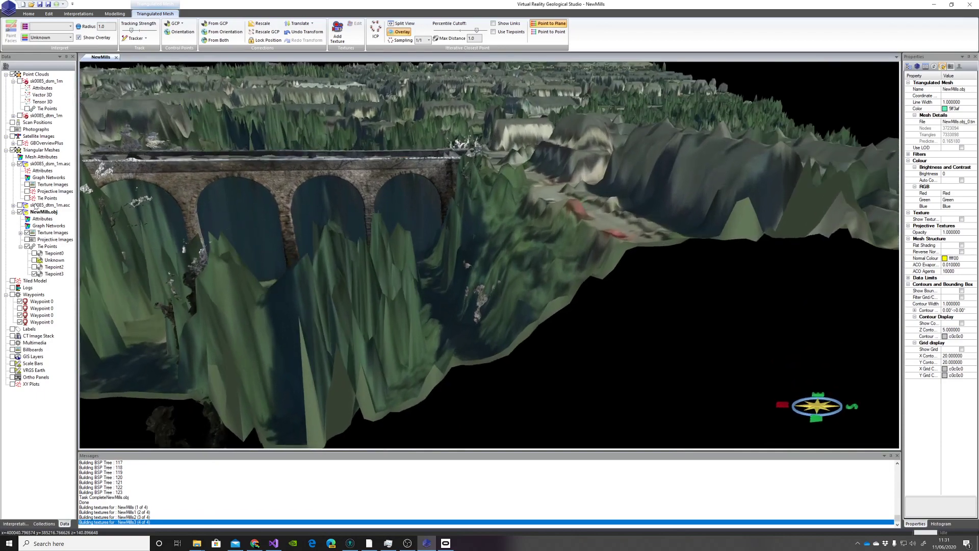
Hide the sk0085_dsm_1m.asc mesh, display the sk0085_dtm_1m.asc mesh again, and view the bridge on the bare terrain.
click(20, 165)
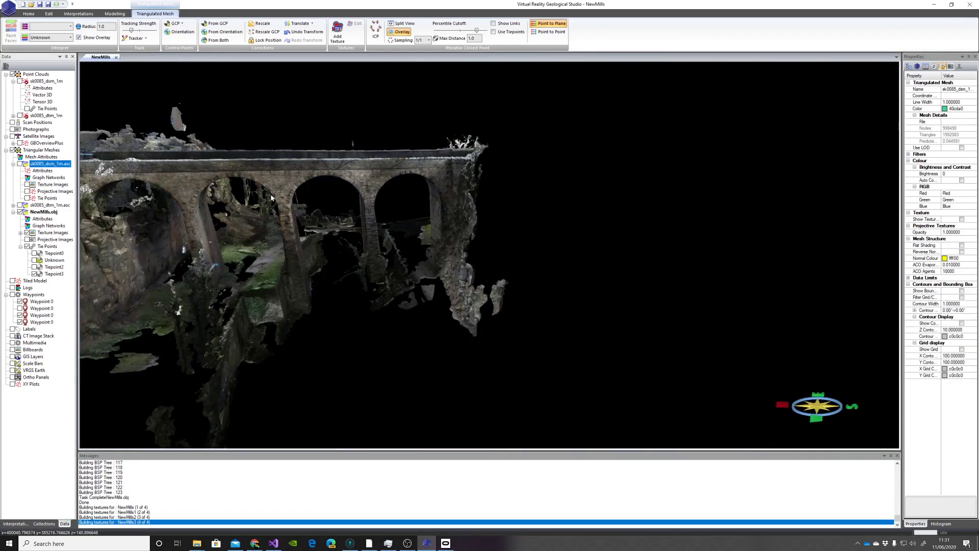
middle_drag(272, 198, 376, 182)
drag(376, 182, 411, 180)
scroll(332, 234, down, 5)
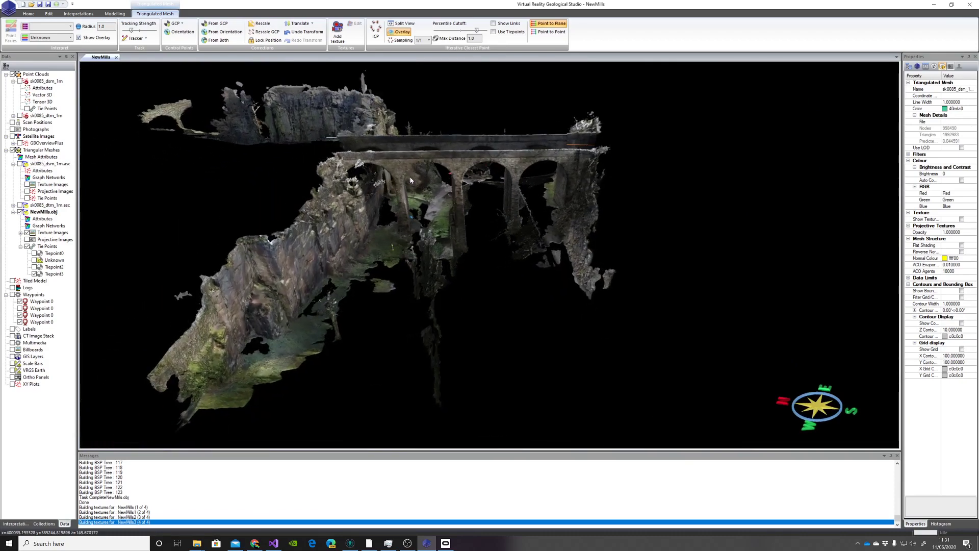
scroll(382, 184, up, 4)
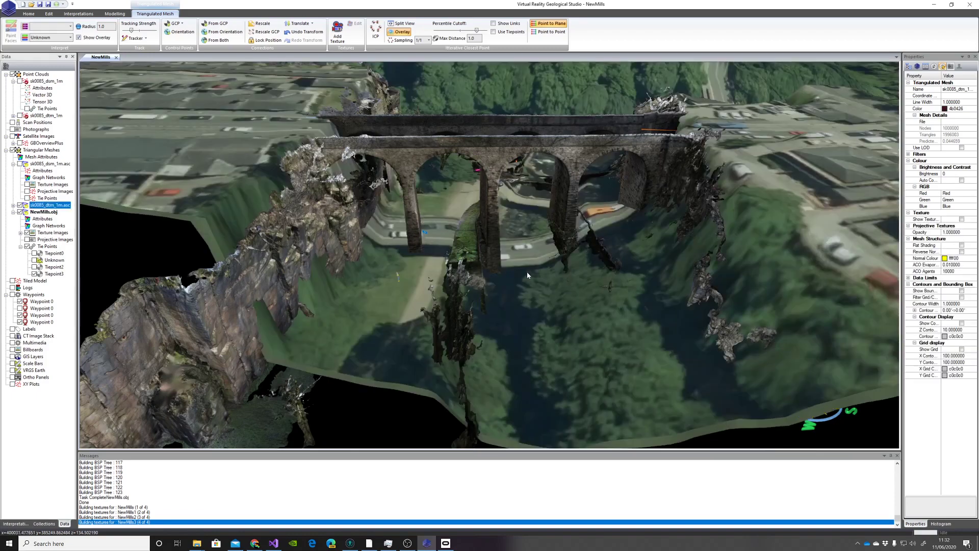
drag(565, 276, 536, 246)
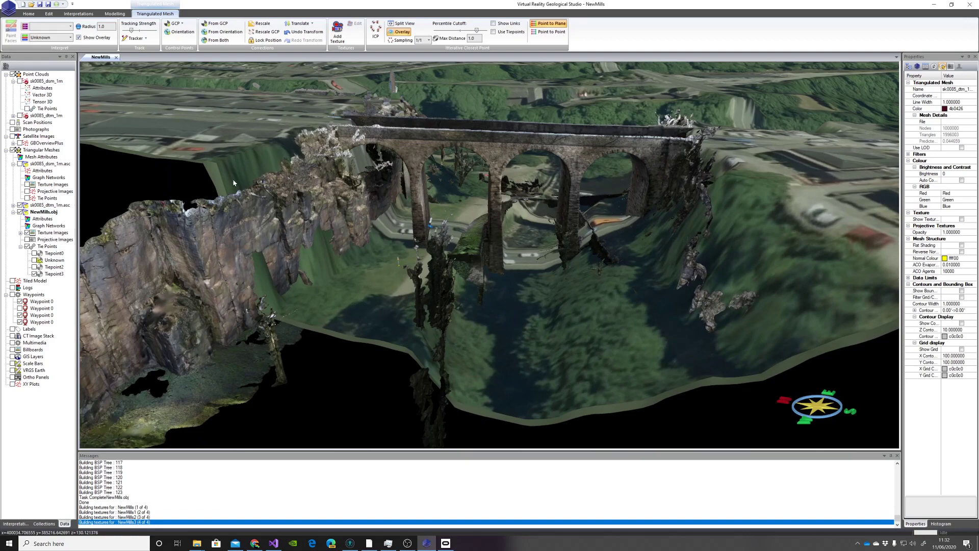
Measure strike and dip from three points along a brick course around the pier's corner and select the new orientation.
mouse_move(356, 292)
mouse_down()
mouse_move(375, 207)
mouse_move(366, 296)
mouse_up()
scroll(488, 240, up, 3)
drag(488, 241, 498, 173)
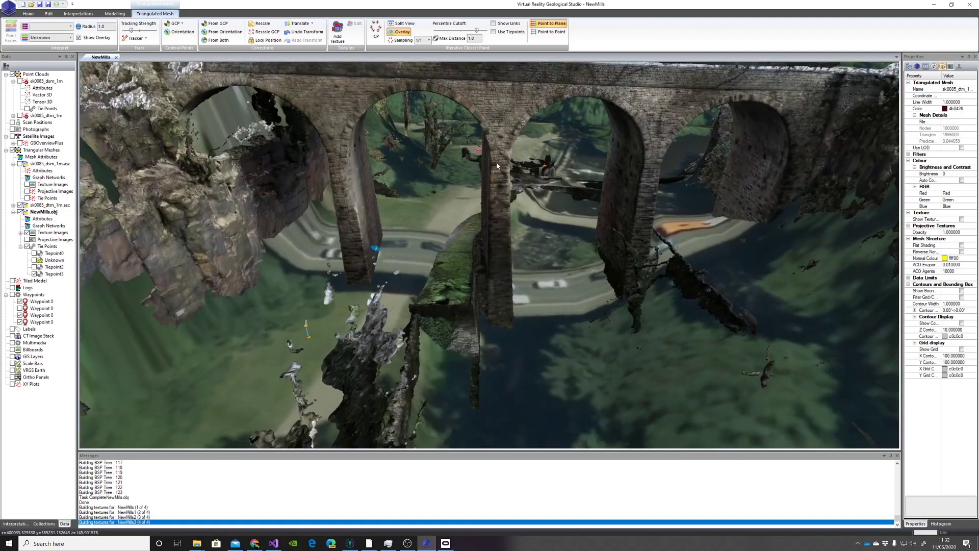
scroll(499, 178, up, 4)
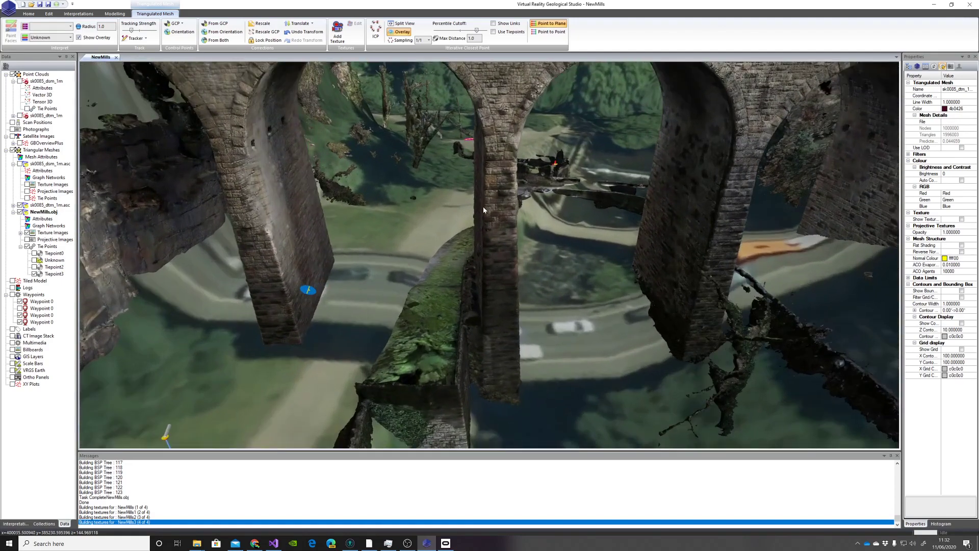
mouse_move(483, 209)
mouse_down()
mouse_move(295, 261)
mouse_move(380, 226)
mouse_move(369, 212)
mouse_move(368, 102)
mouse_up()
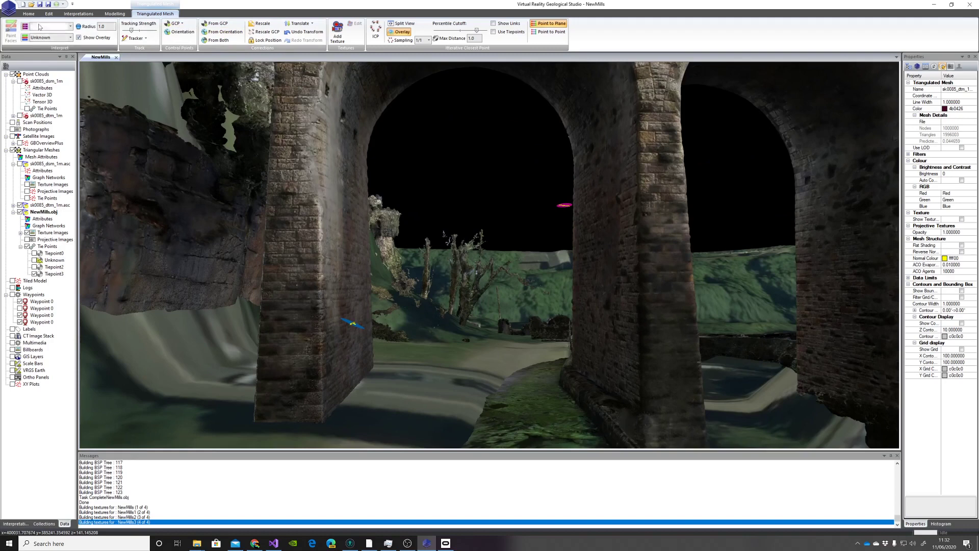
click(62, 14)
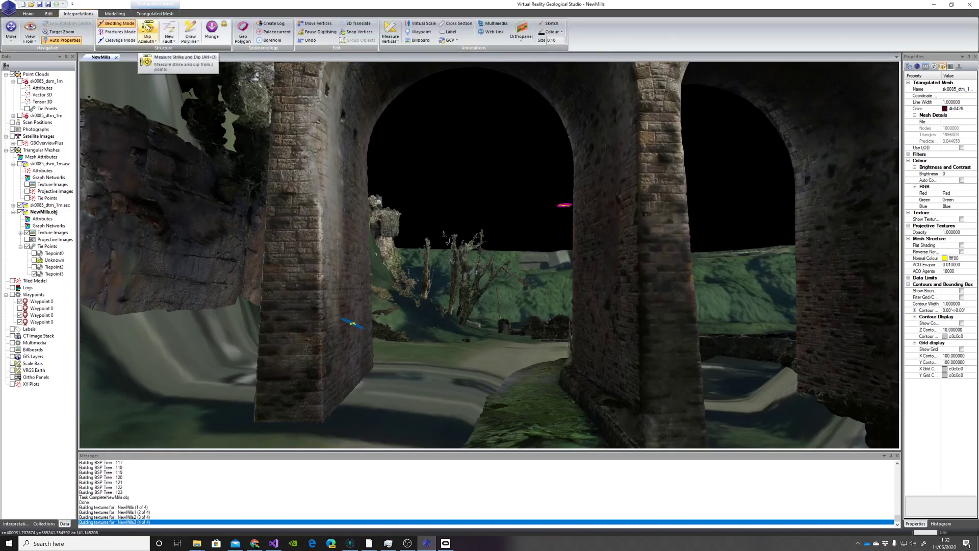
click(147, 31)
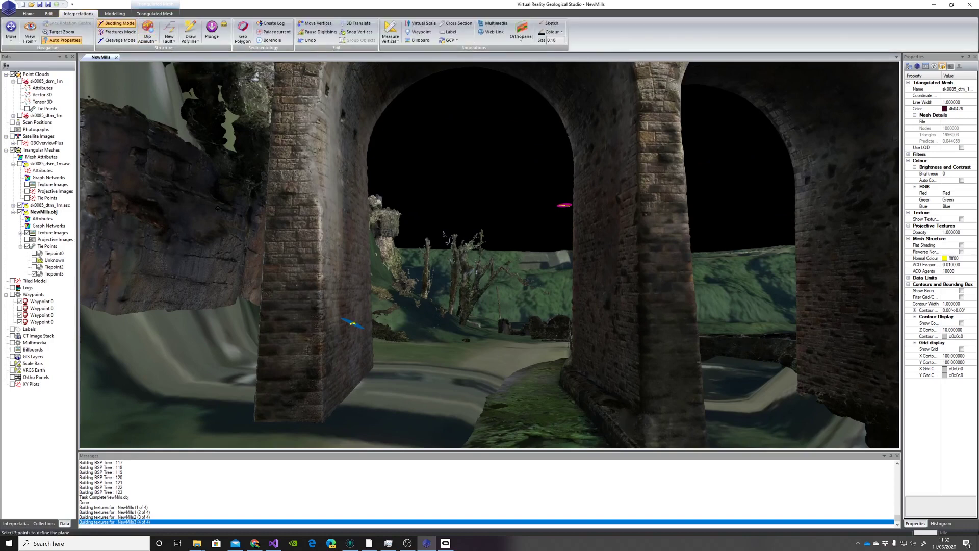
click(349, 290)
click(322, 290)
click(269, 294)
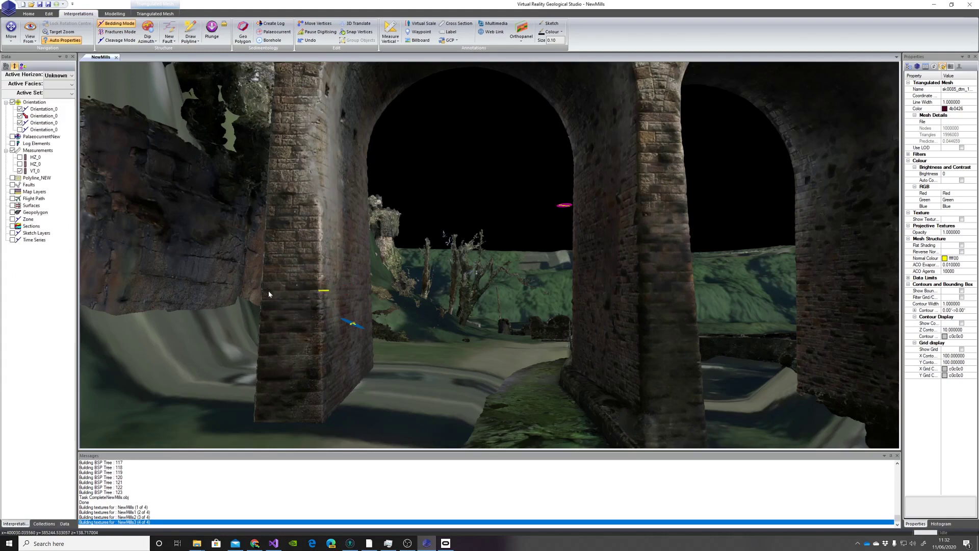
drag(338, 313, 328, 338)
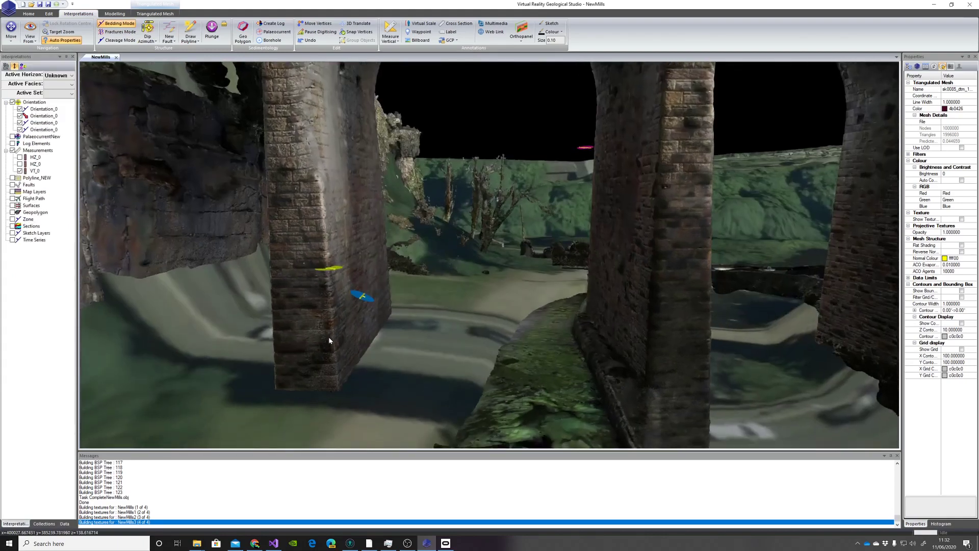
click(336, 270)
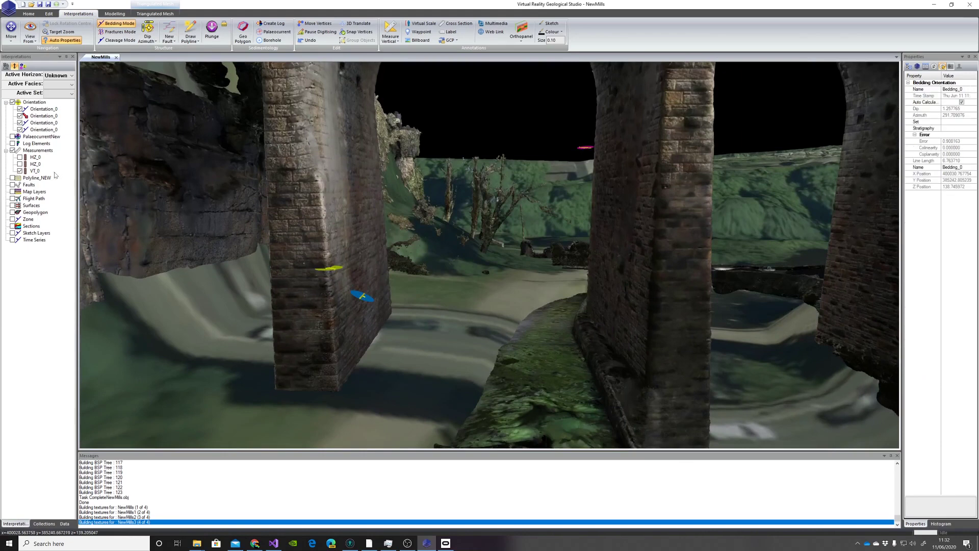
click(64, 523)
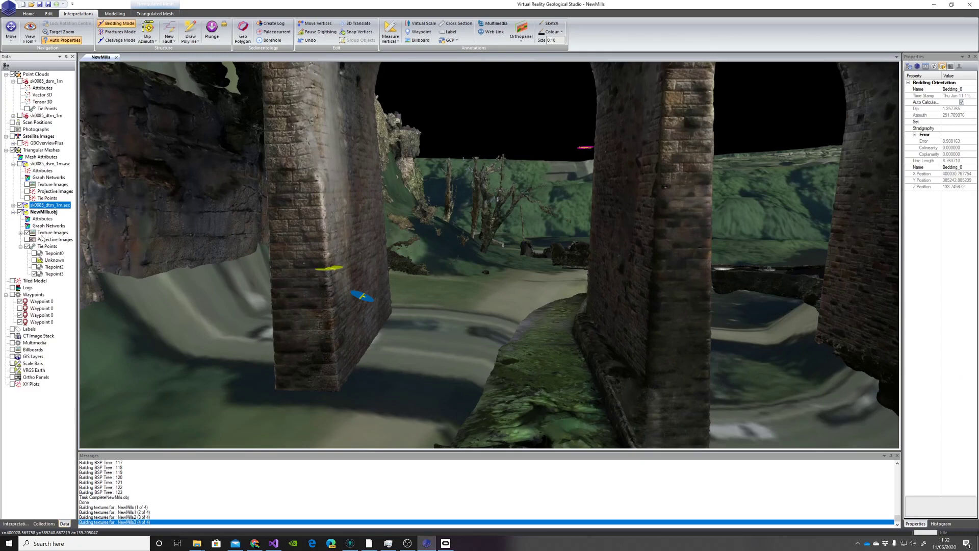
click(40, 212)
right_click(38, 212)
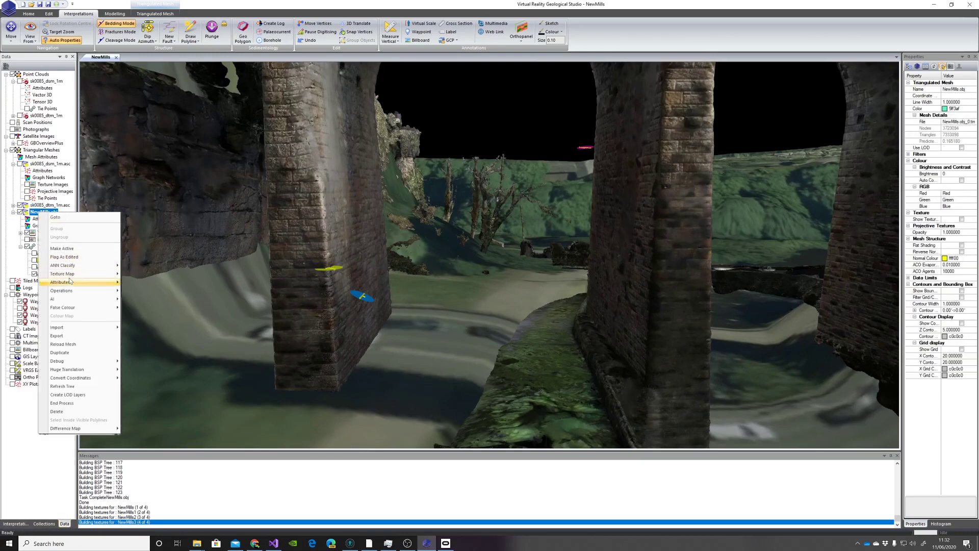
Hide the three older orientation measurements, leaving only the newest one on the bridge pier displayed.
click(19, 524)
click(20, 109)
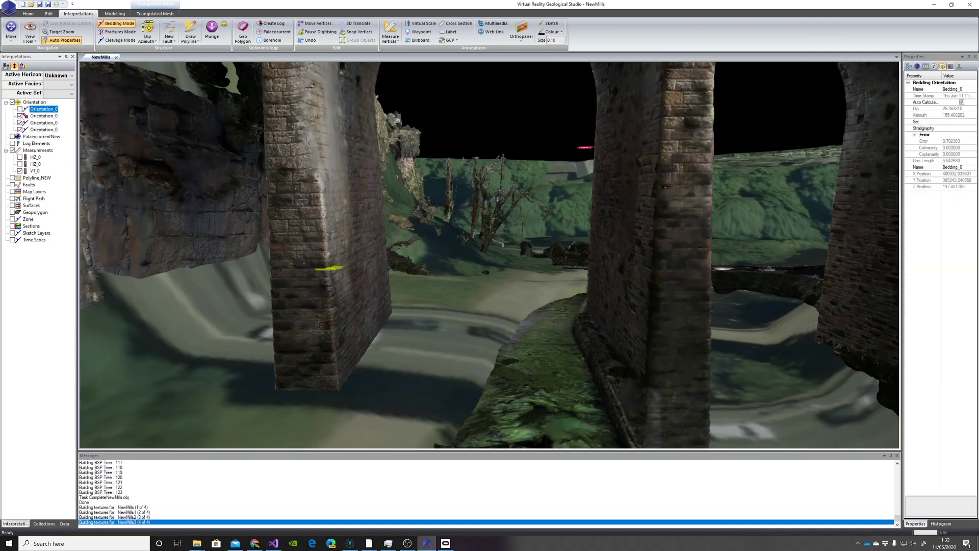
click(20, 116)
click(20, 122)
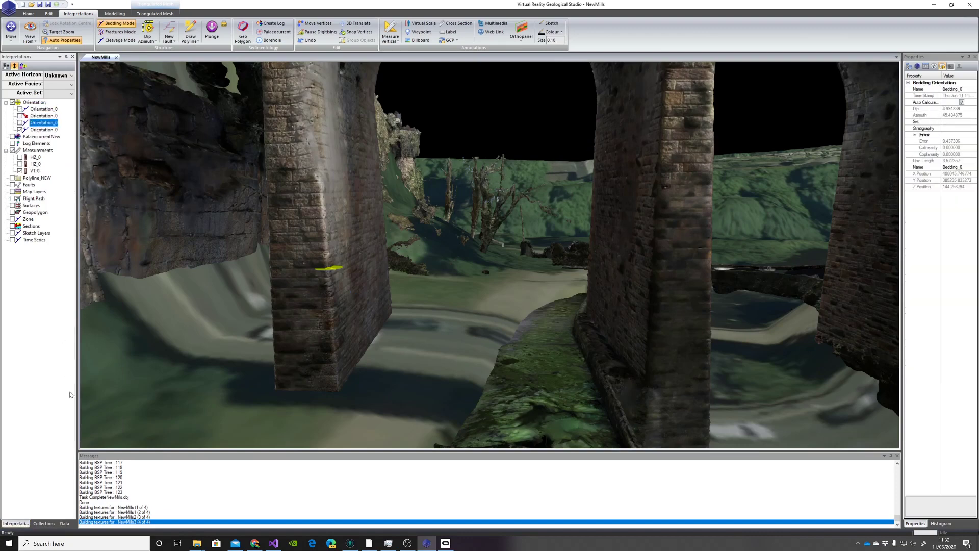
double_click(64, 523)
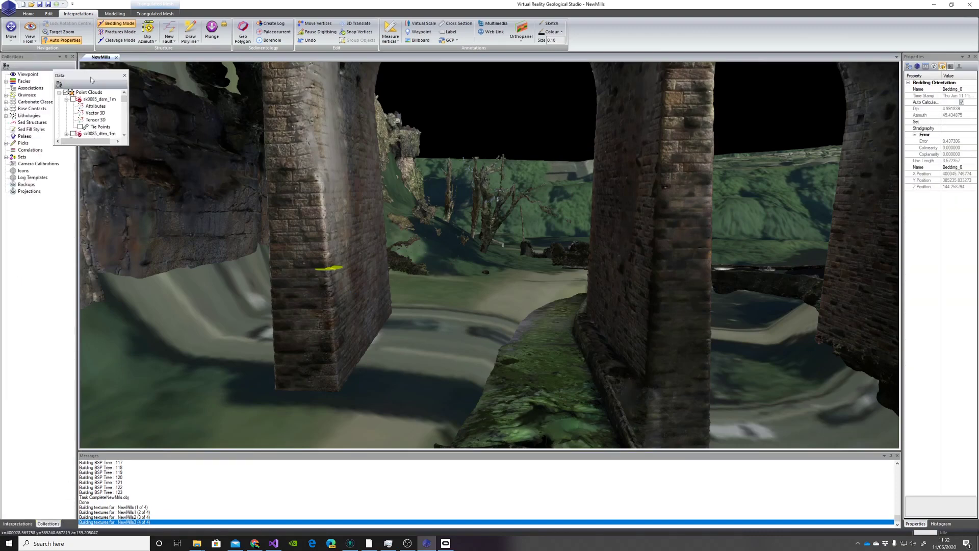
drag(91, 79, 39, 291)
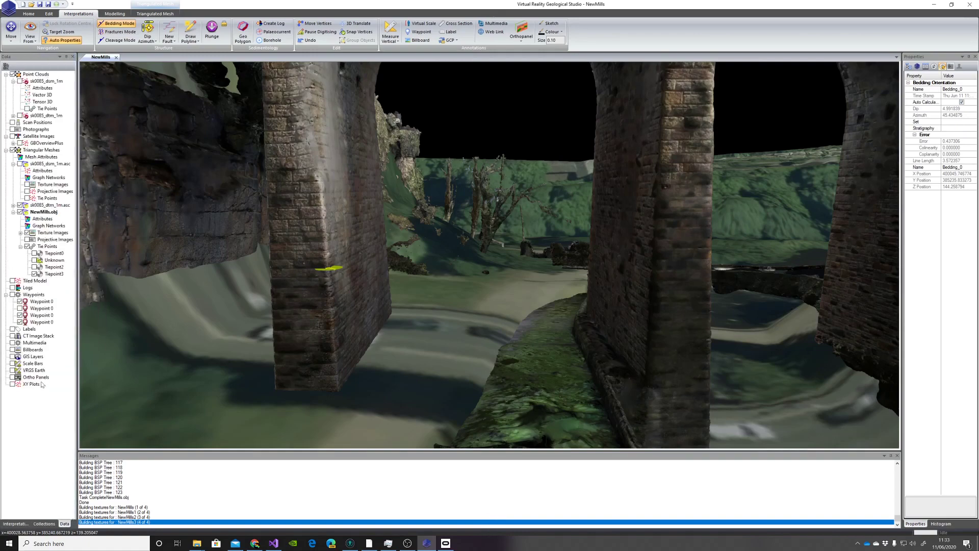
Level NewMills.obj with a dip azimuth transform using the displayed orientation's position, dip 1.25777 and azimuth 291.709.
click(37, 213)
right_click(38, 213)
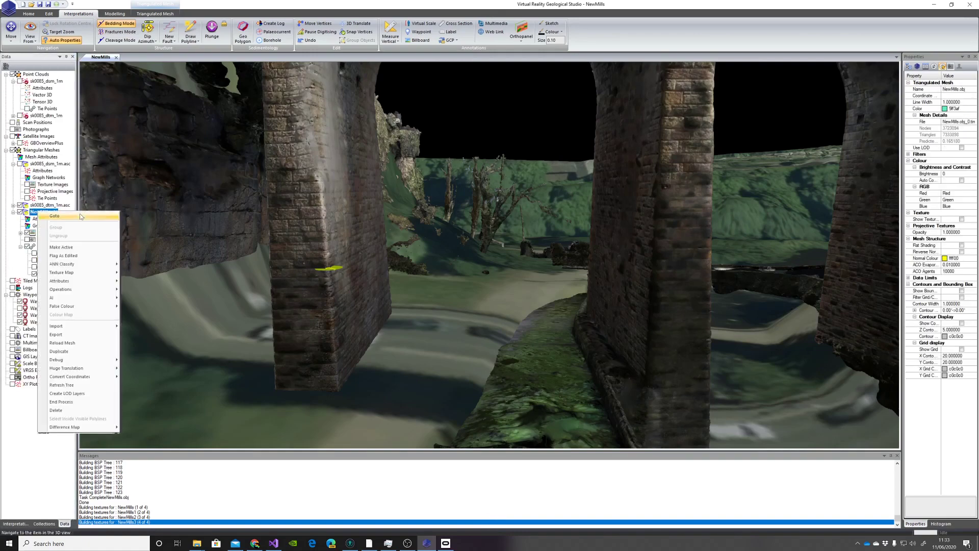
mouse_move(91, 293)
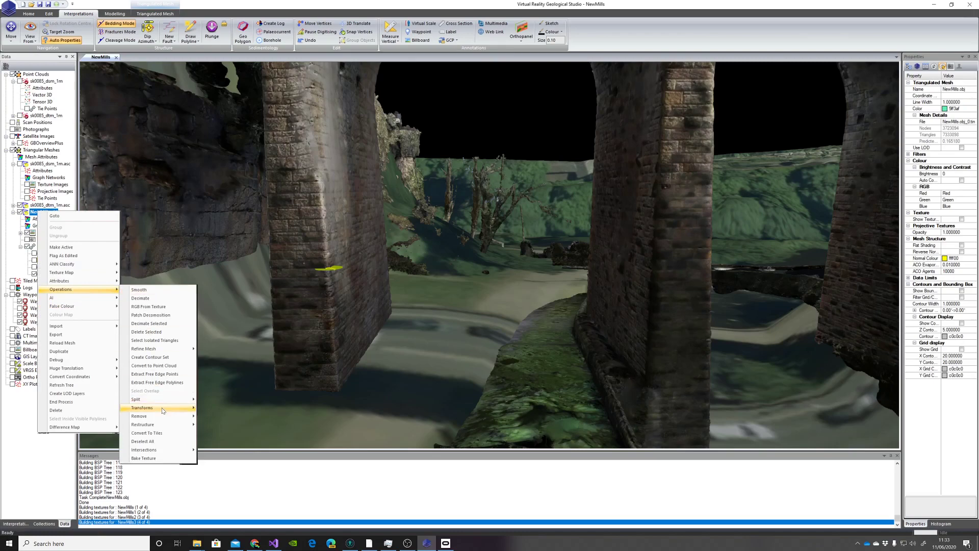
mouse_move(168, 407)
click(227, 433)
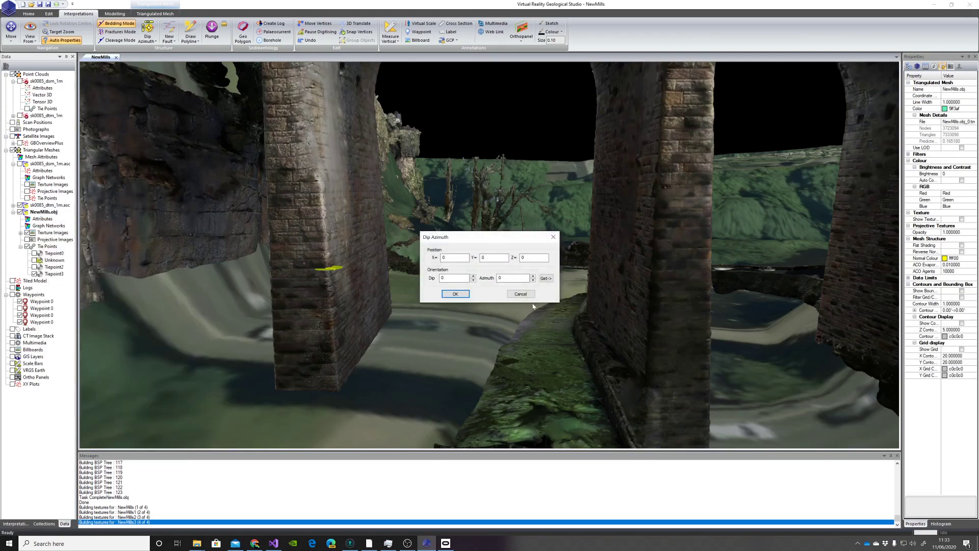
click(545, 278)
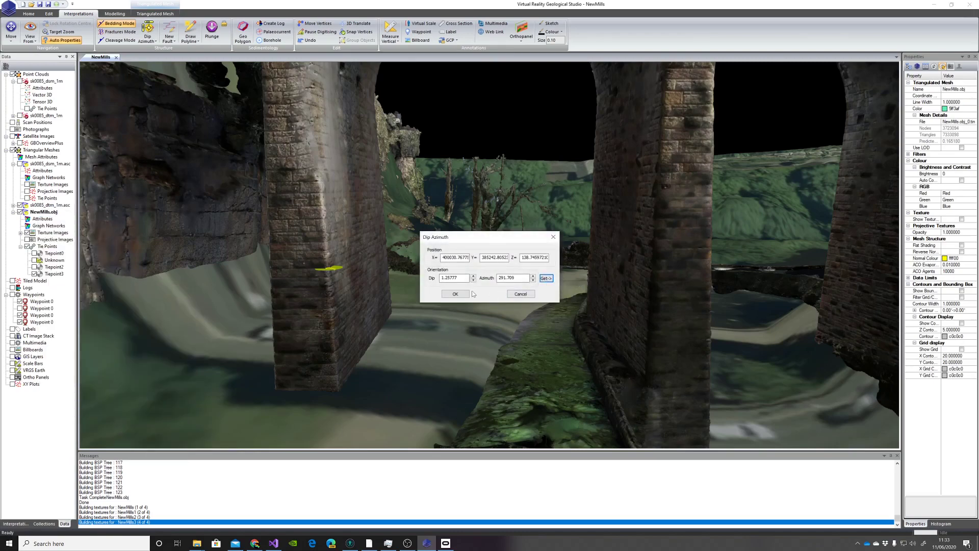
click(456, 295)
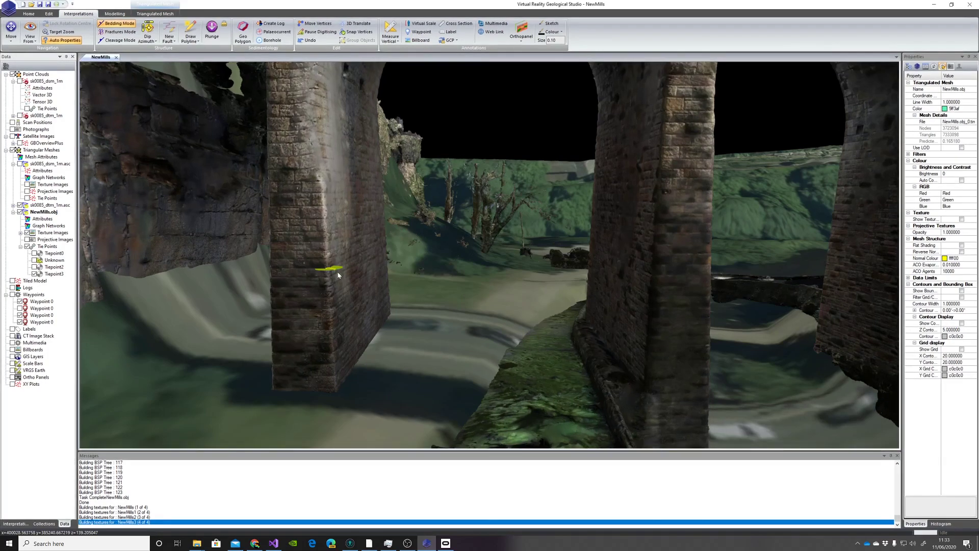
Examine the levelled bridge model against the dtm terrain around the piers, the trees and the rock face.
scroll(361, 278, down, 3)
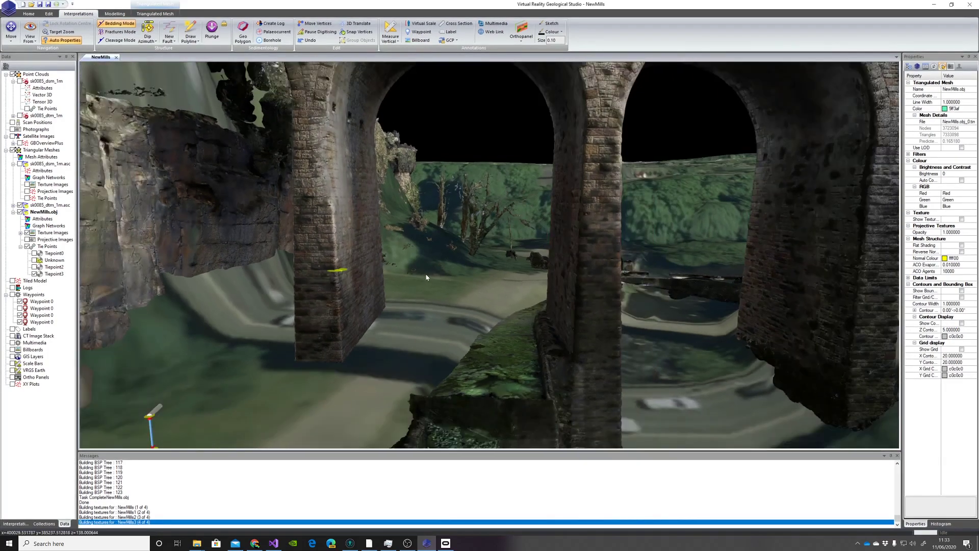
mouse_move(426, 277)
mouse_down()
mouse_move(428, 253)
mouse_move(477, 210)
mouse_up()
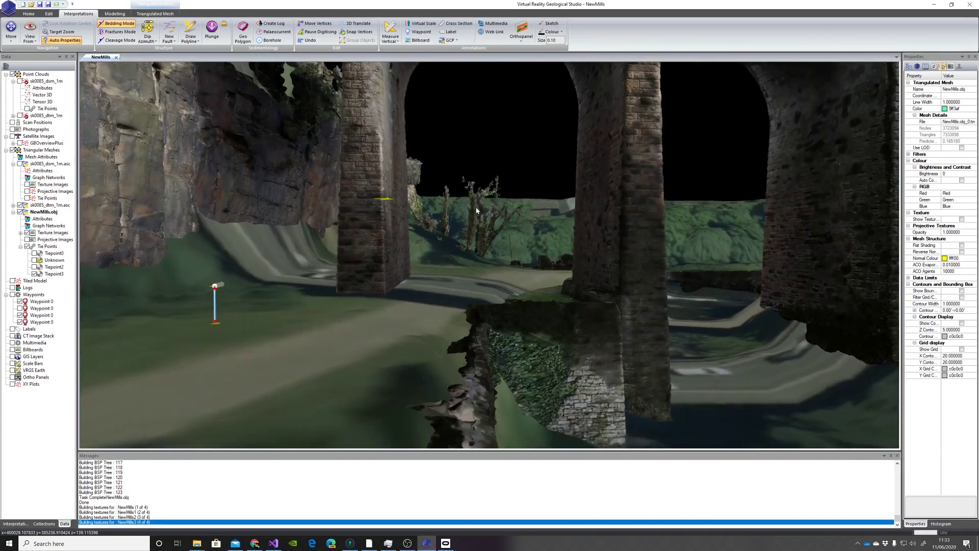
scroll(476, 211, up, 5)
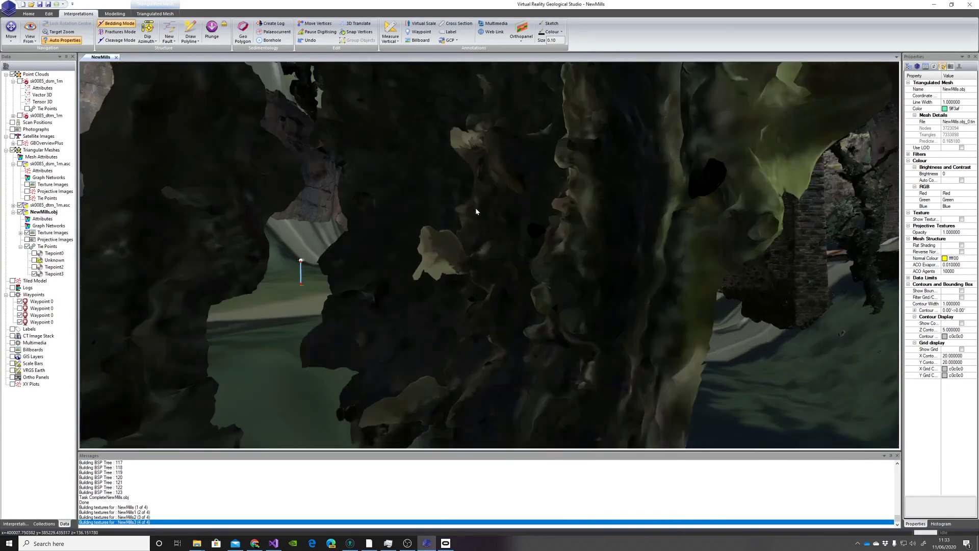
scroll(476, 211, up, 5)
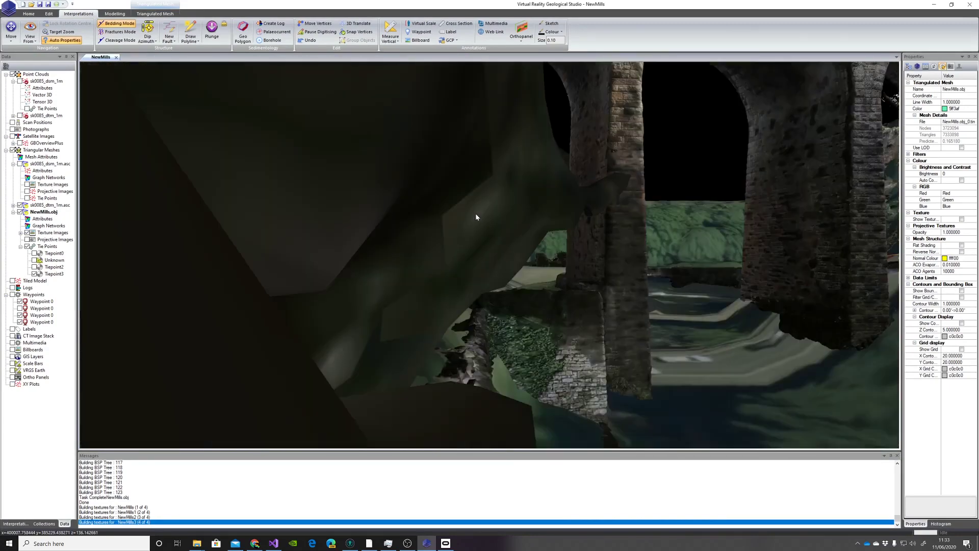
scroll(476, 217, up, 5)
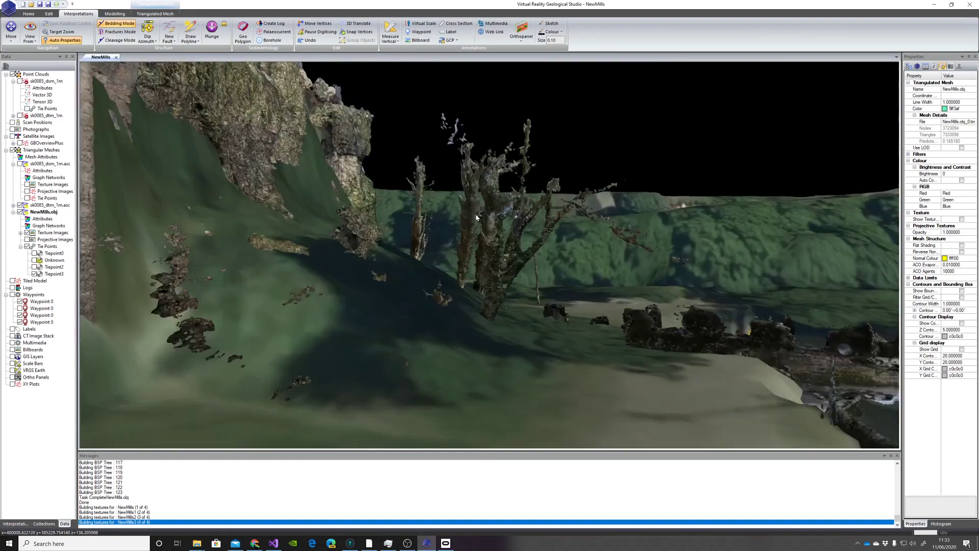
scroll(476, 217, down, 5)
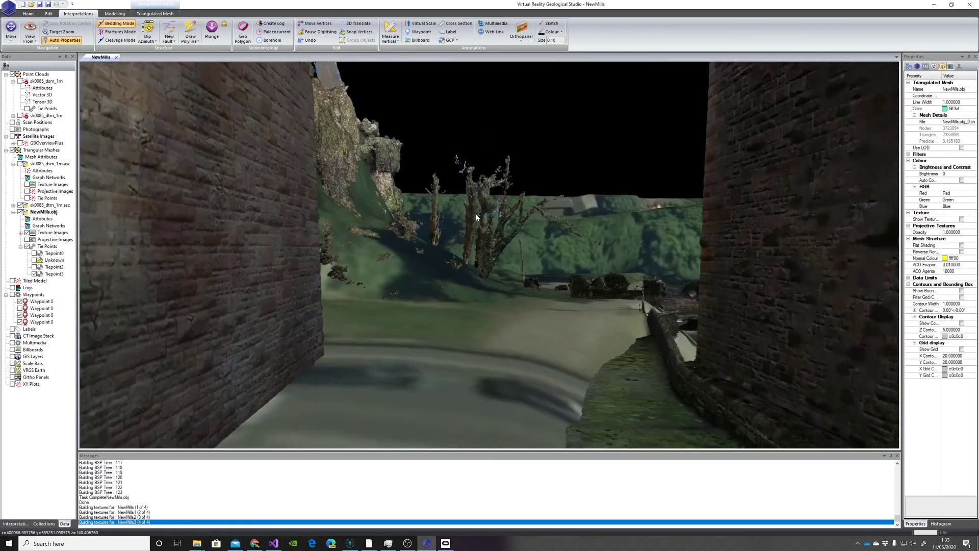
scroll(477, 217, down, 4)
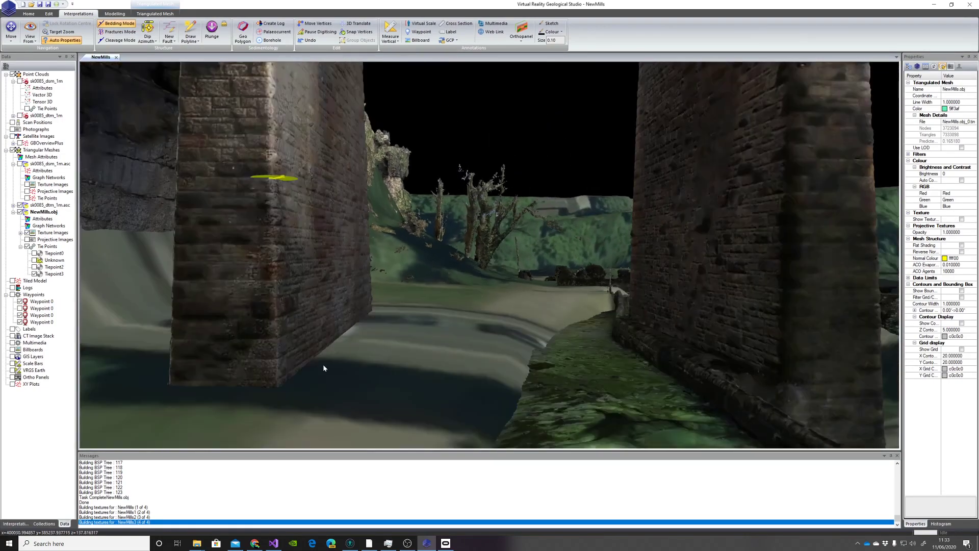
middle_drag(324, 368, 496, 269)
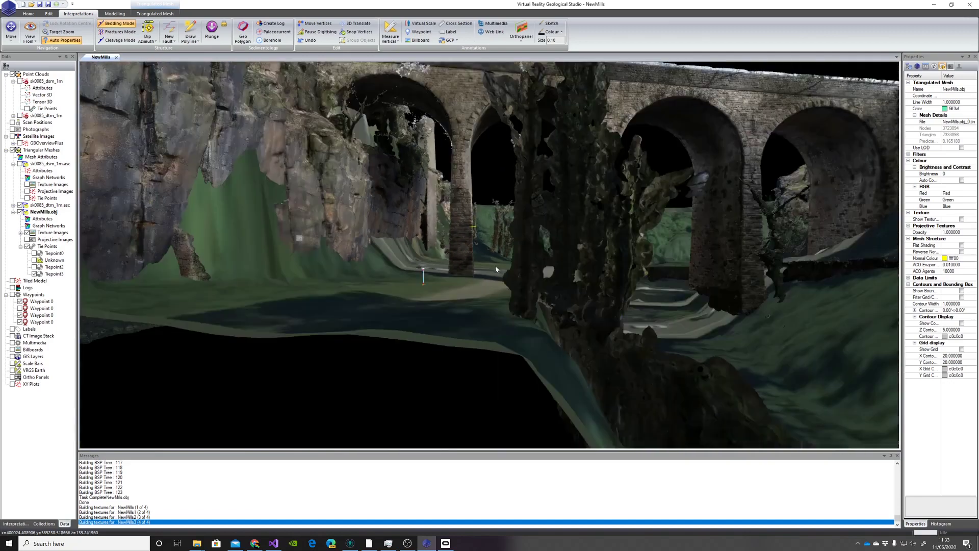
scroll(496, 269, down, 4)
scroll(405, 278, down, 2)
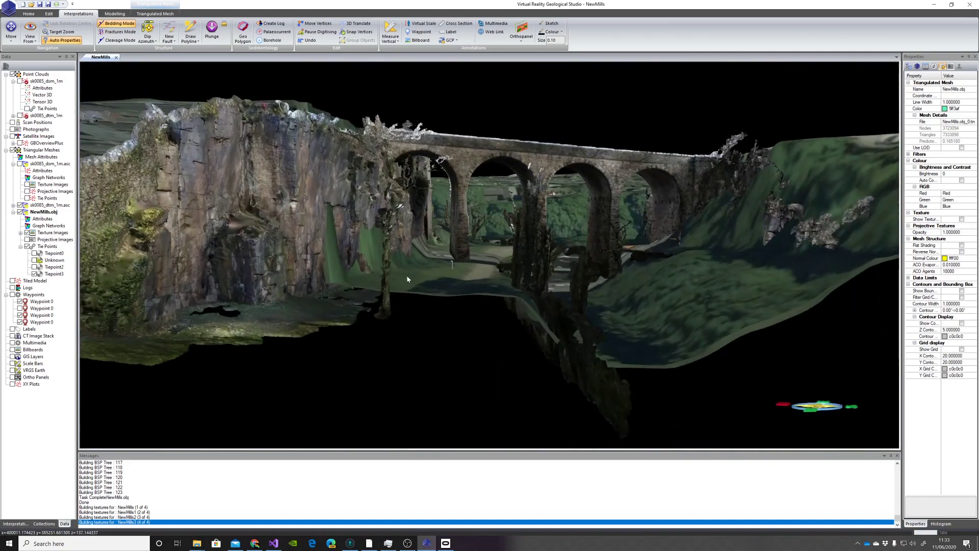
Measure the vertical gap between the terrain mesh's edge and the model's ground near the rock face, and view its properties.
scroll(407, 279, up, 4)
middle_drag(398, 270, 444, 272)
scroll(454, 276, up, 3)
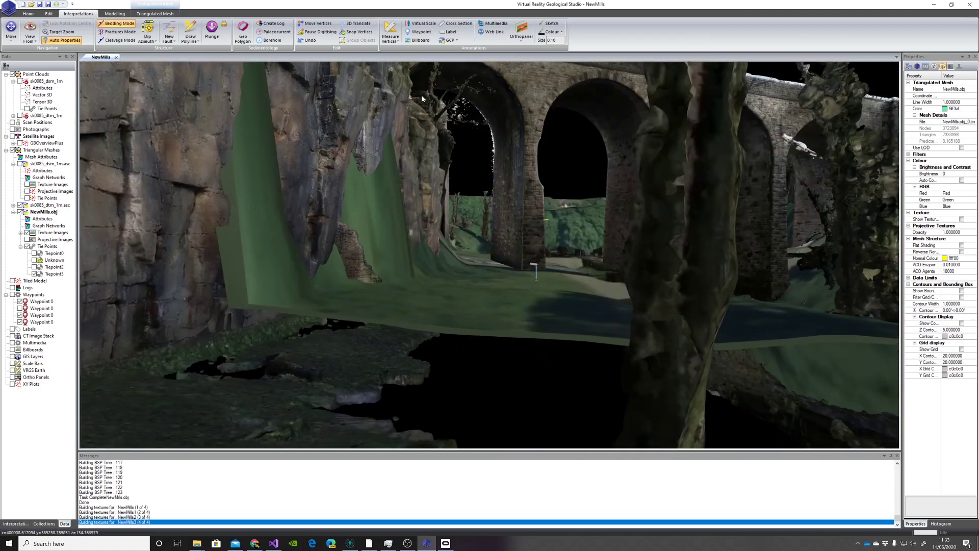
click(390, 38)
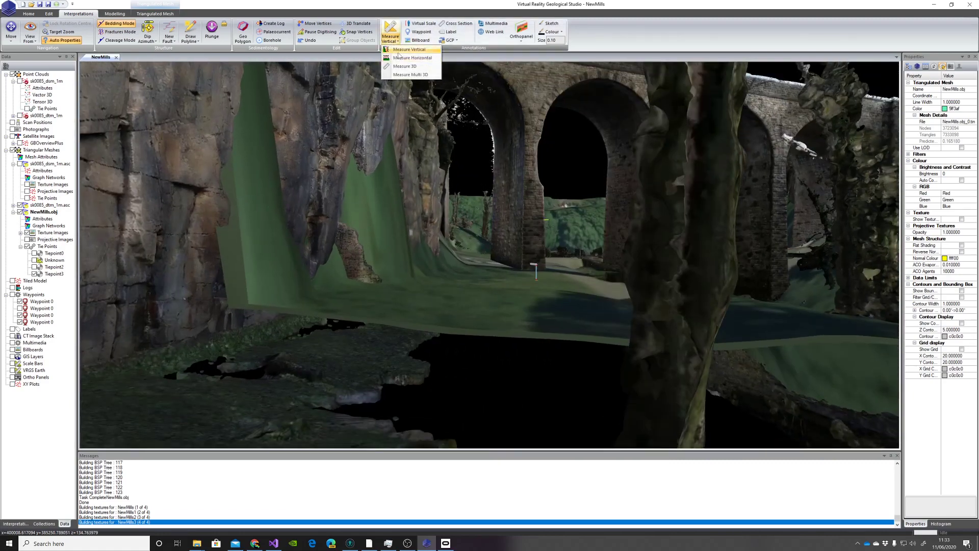
click(411, 57)
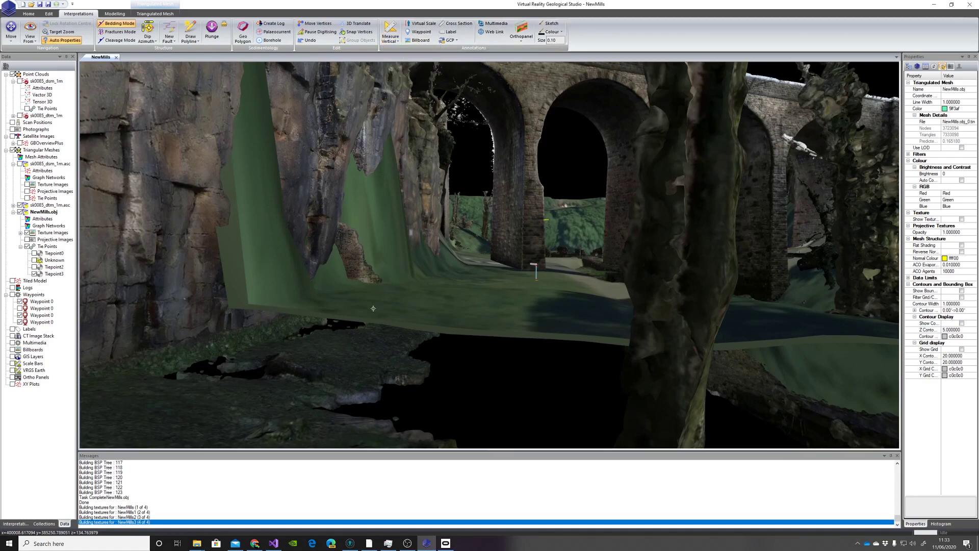
click(372, 333)
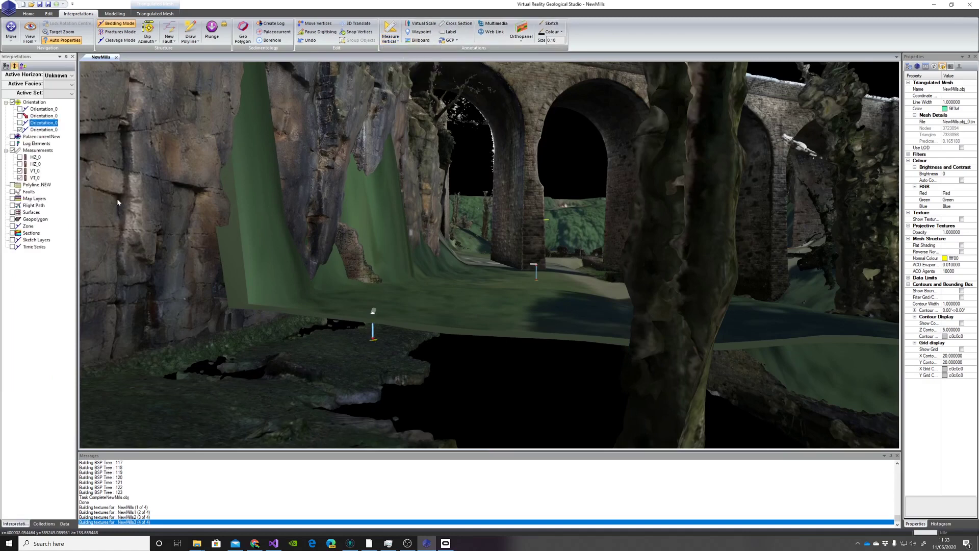
click(35, 178)
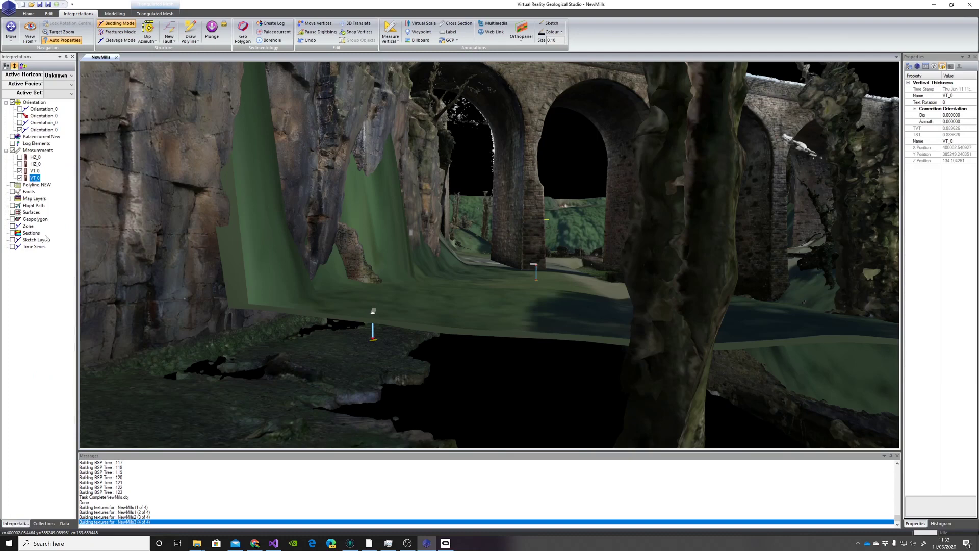
Raise the NewMills.obj mesh with a translation transform of .88 in Z.
click(64, 523)
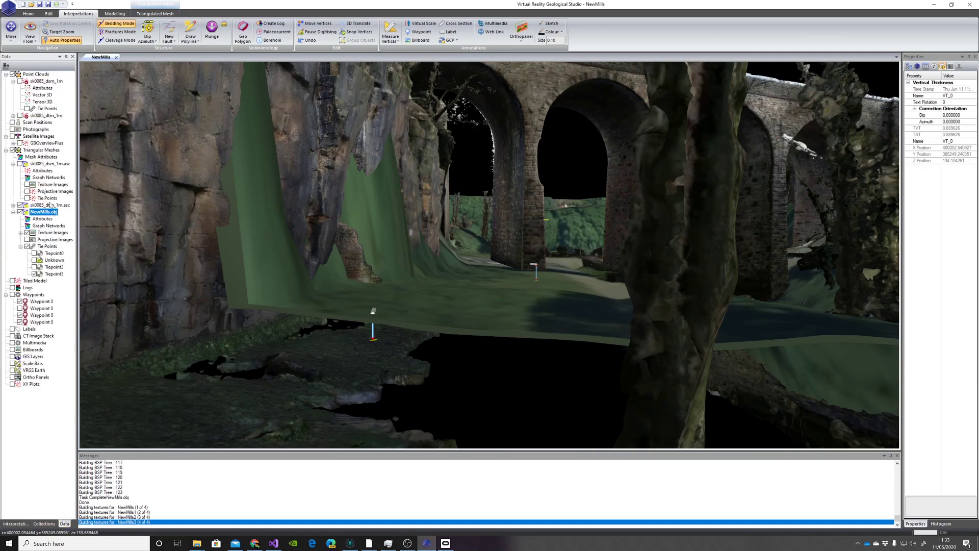
right_click(45, 212)
mouse_move(89, 290)
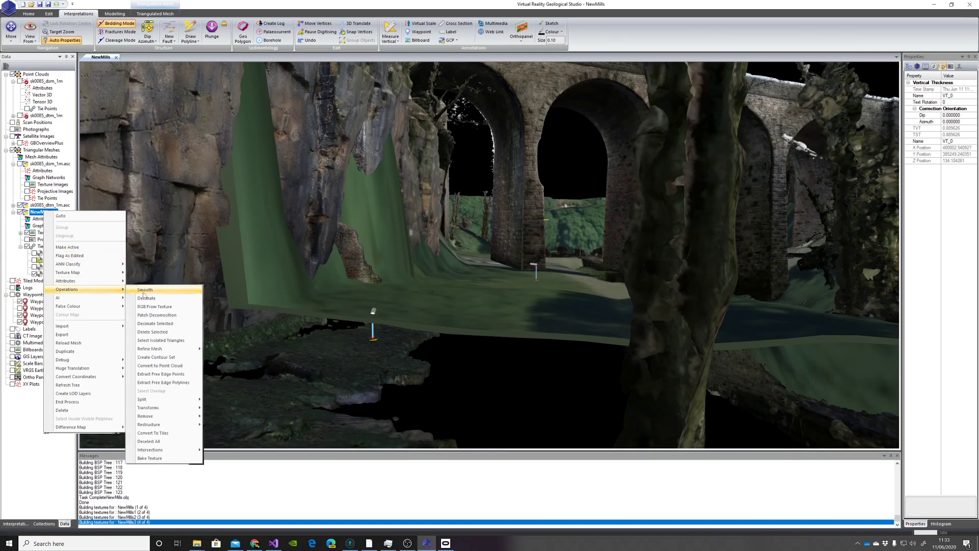
mouse_move(168, 407)
click(223, 424)
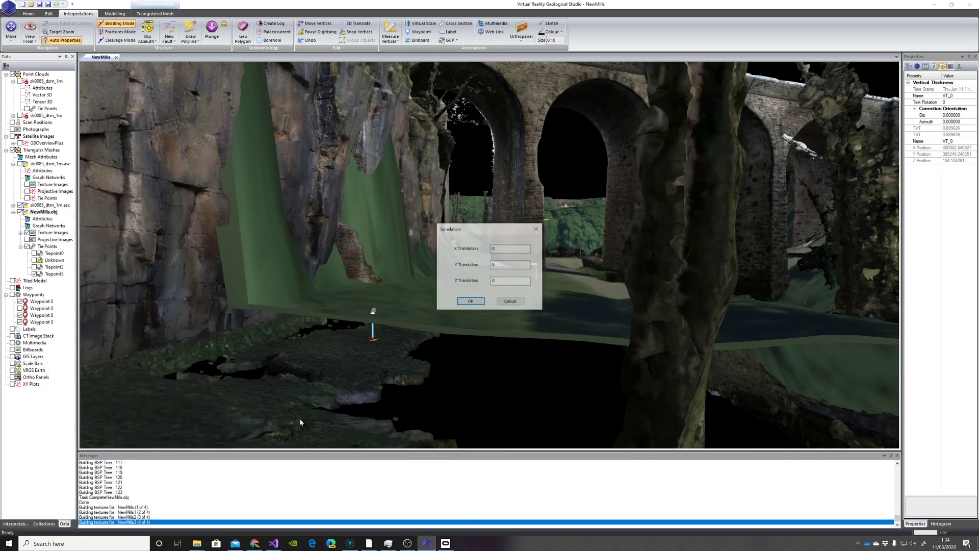
click(494, 281)
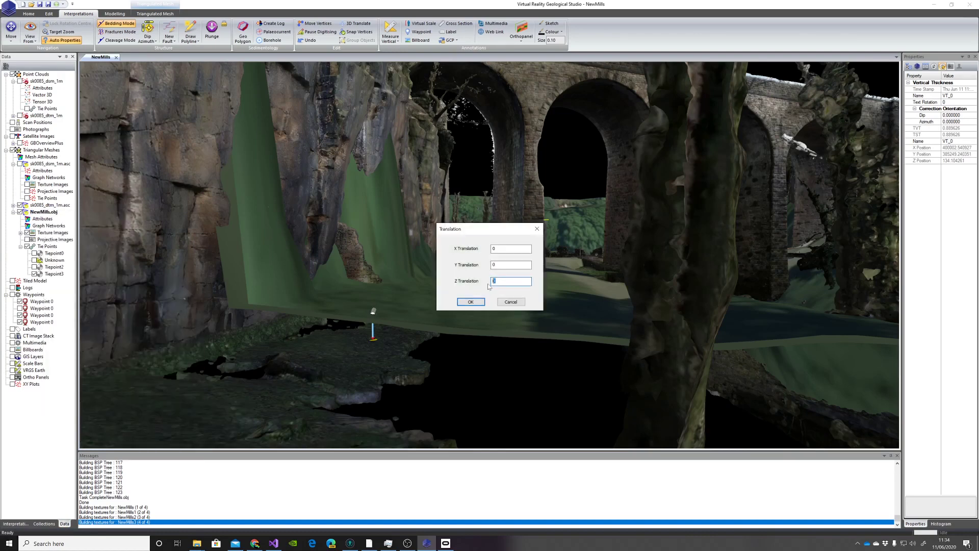
text(.88)
click(482, 304)
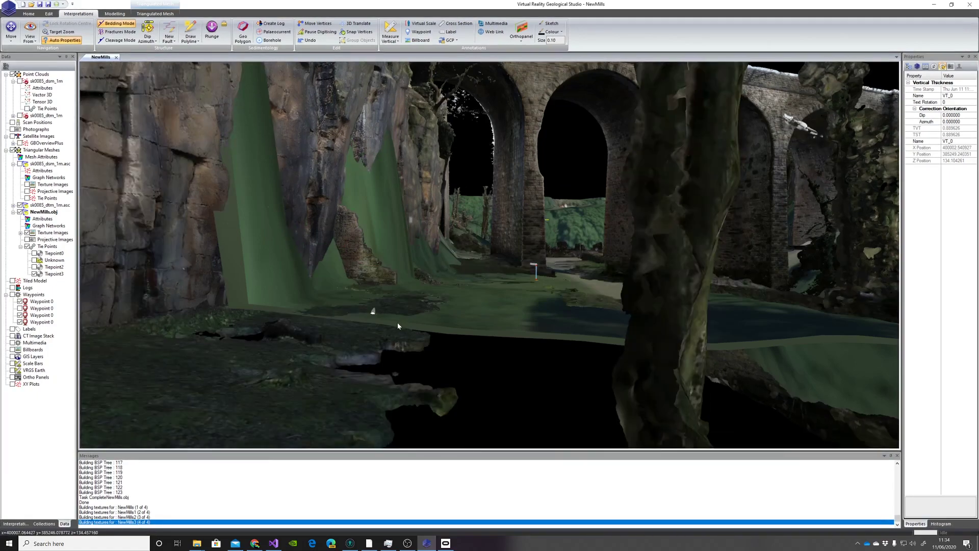
Examine how the raised bridge model's ground meets the terrain mesh near the rock face, pier bases and ruined walls.
drag(398, 323, 368, 350)
scroll(479, 218, up, 4)
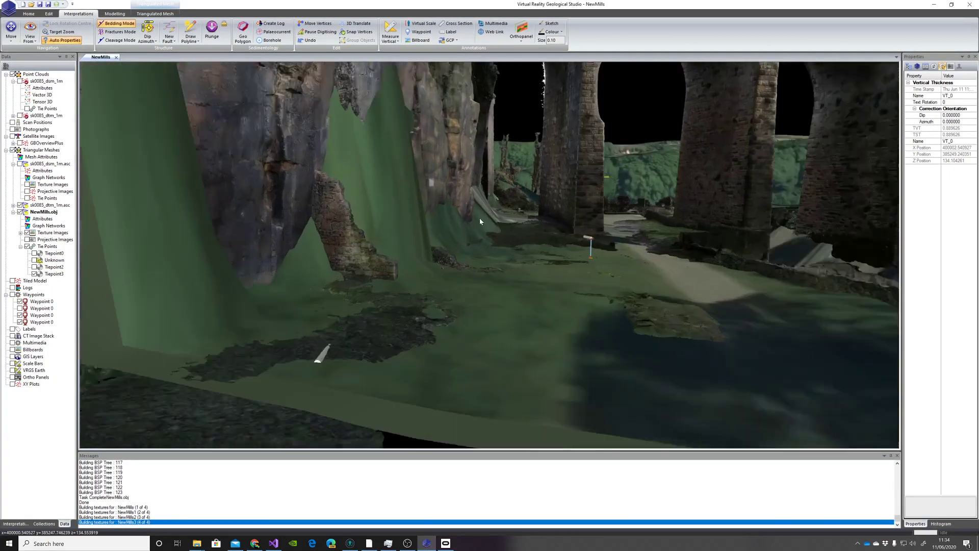
drag(559, 228, 571, 308)
mouse_move(656, 246)
mouse_down()
mouse_move(539, 358)
mouse_move(560, 336)
mouse_up()
scroll(559, 334, up, 5)
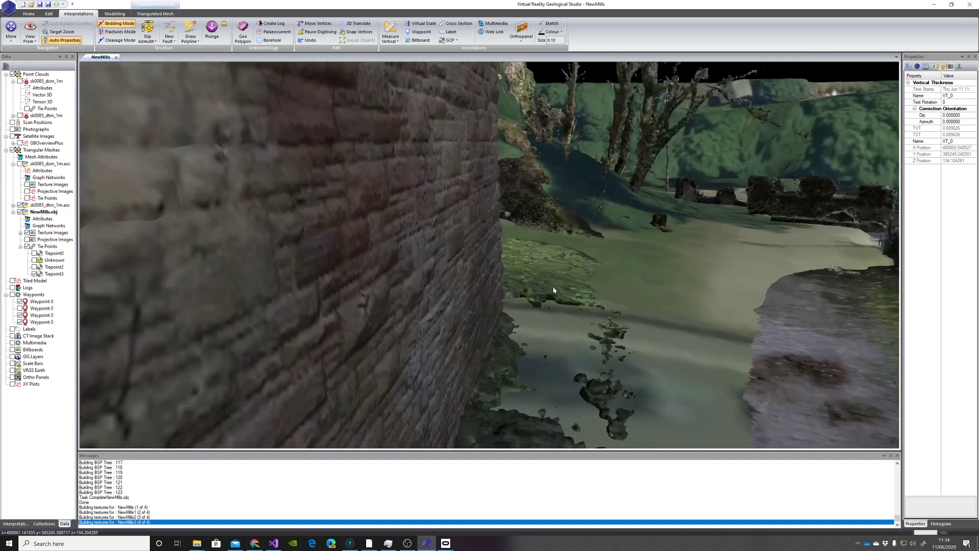
scroll(481, 333, up, 3)
drag(480, 333, 254, 296)
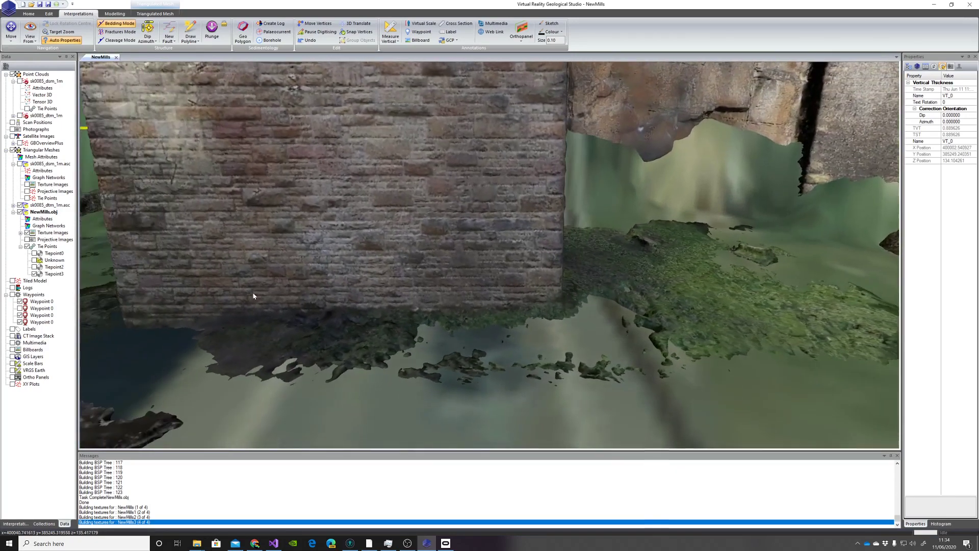
drag(433, 280, 311, 277)
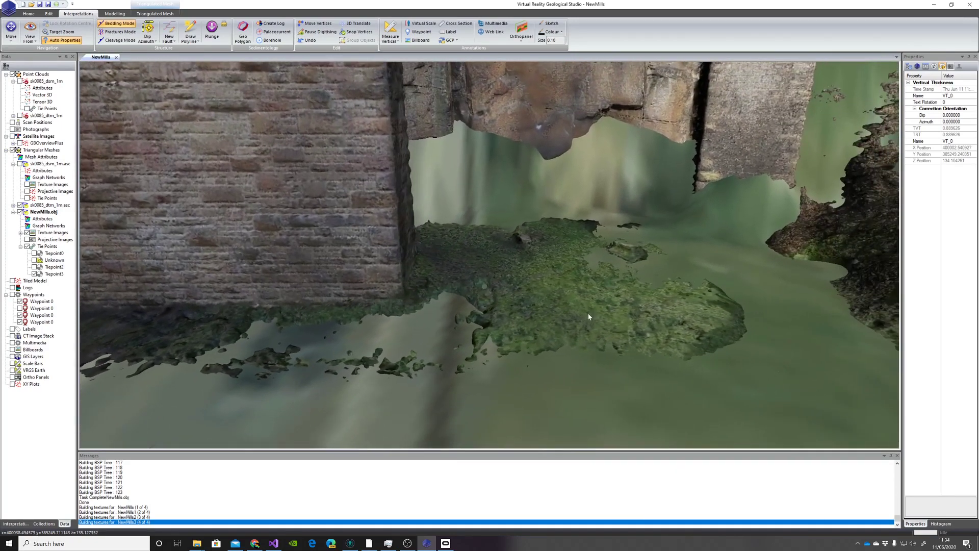
scroll(597, 326, down, 3)
mouse_move(564, 332)
mouse_down()
mouse_move(475, 284)
mouse_move(474, 301)
mouse_move(406, 268)
mouse_move(596, 356)
mouse_move(537, 359)
mouse_move(511, 346)
mouse_move(521, 331)
mouse_up()
scroll(493, 296, down, 5)
scroll(446, 283, down, 7)
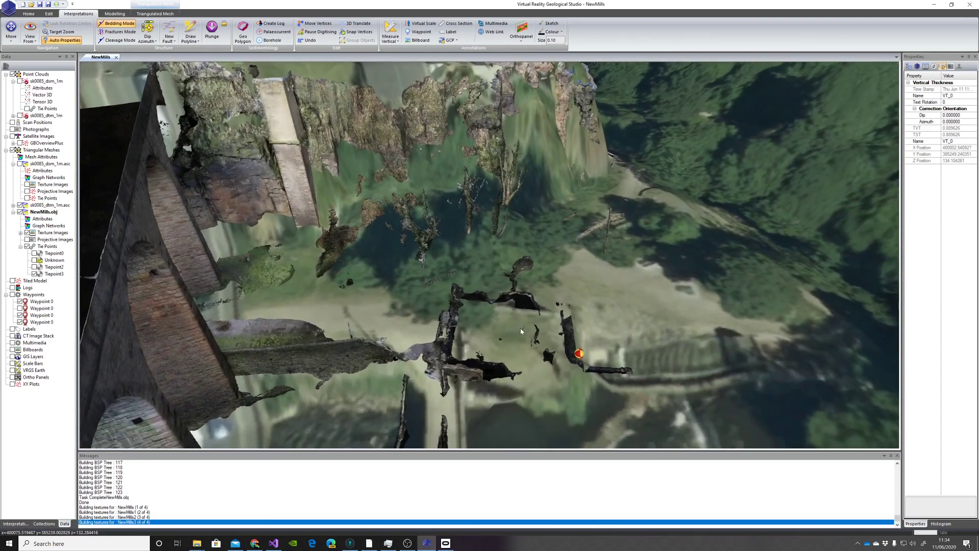
Measure a short horizontal offset from the bridge pier's base corner as seen from above, and view the measurement's properties.
drag(352, 282, 354, 305)
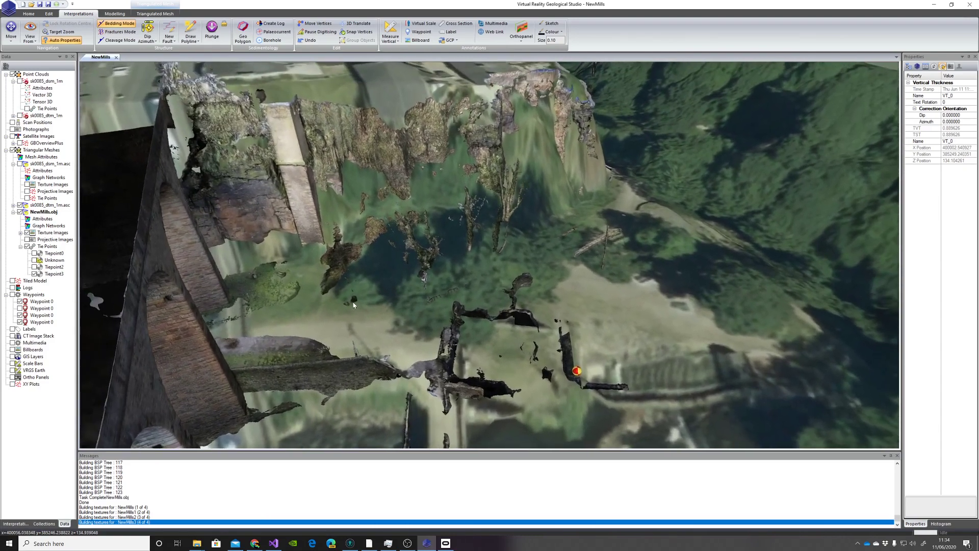
scroll(353, 305, up, 2)
scroll(354, 305, up, 3)
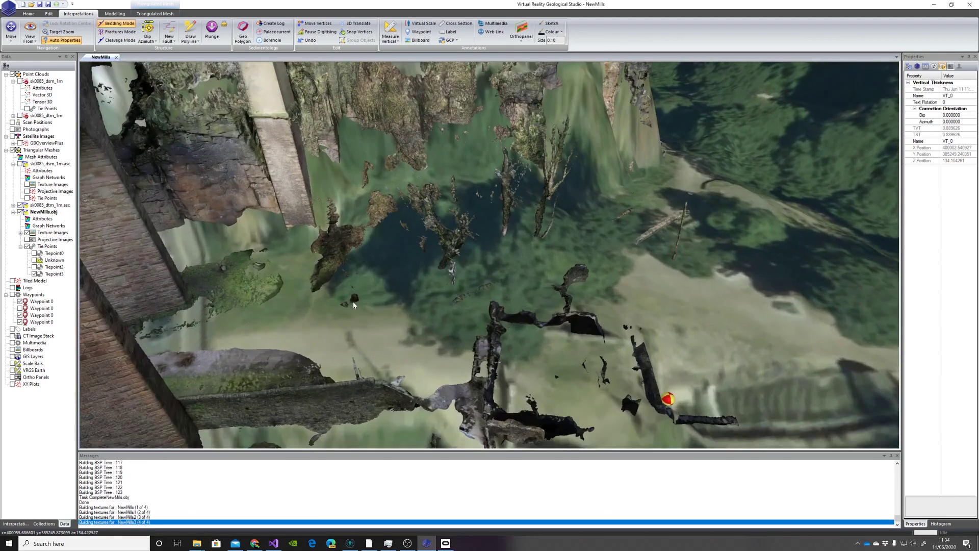
drag(322, 273, 354, 300)
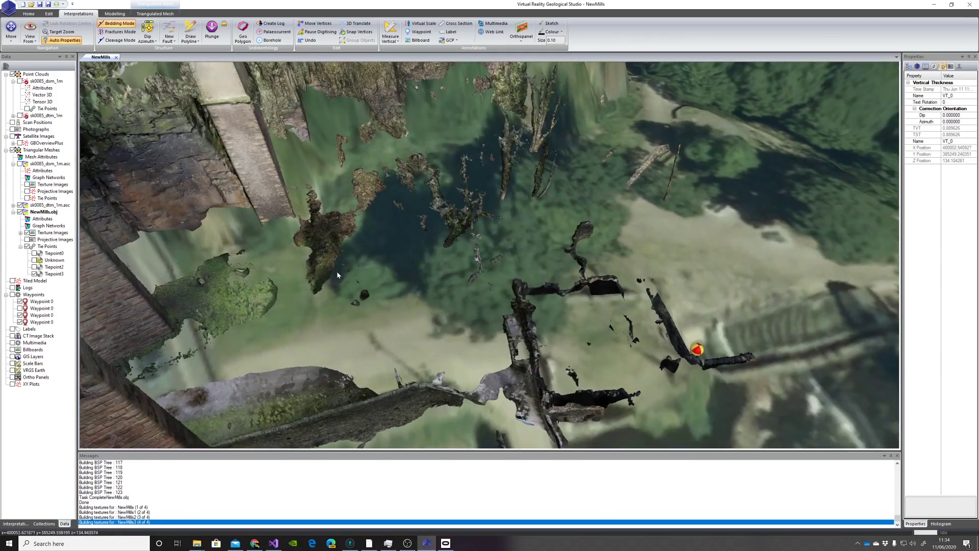
scroll(336, 271, up, 2)
scroll(396, 249, up, 2)
middle_drag(395, 249, 427, 235)
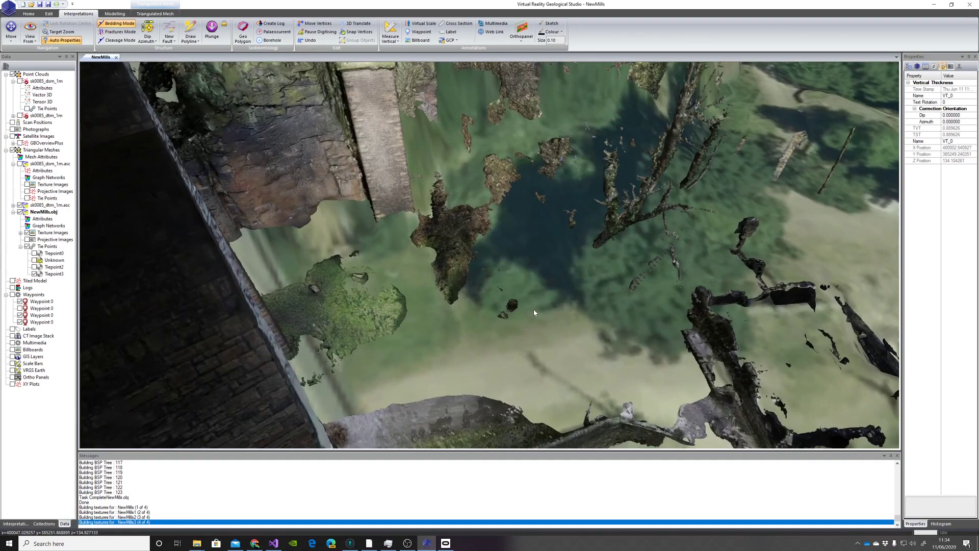
drag(533, 310, 496, 361)
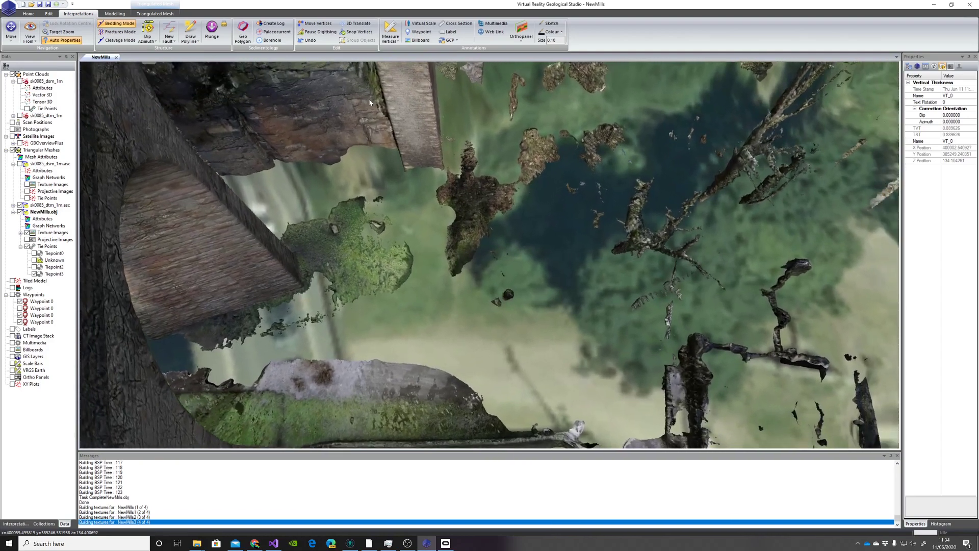
click(395, 40)
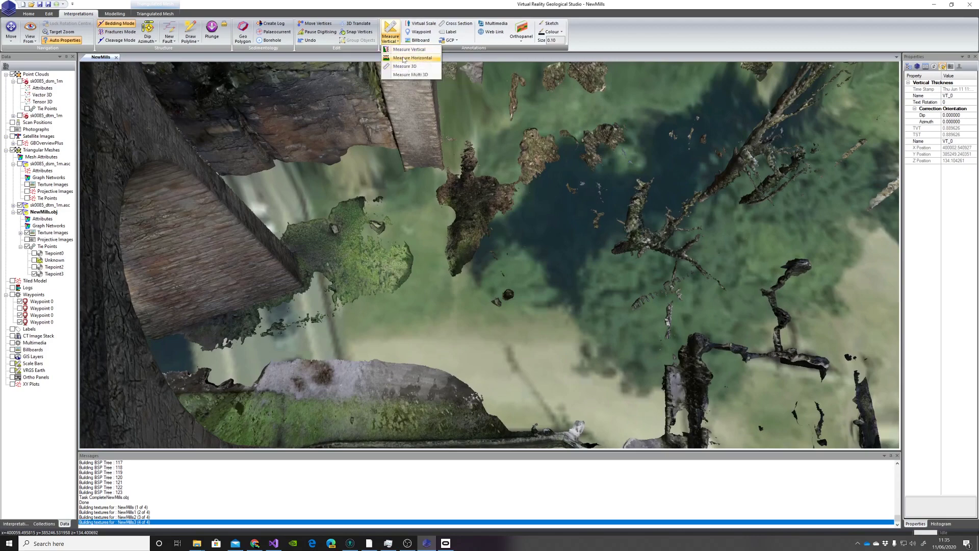
click(404, 58)
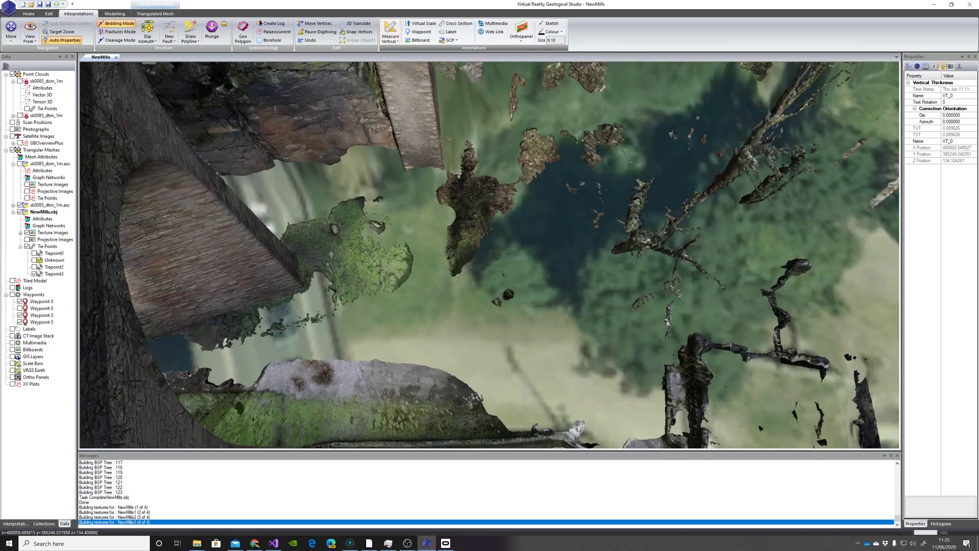
click(301, 273)
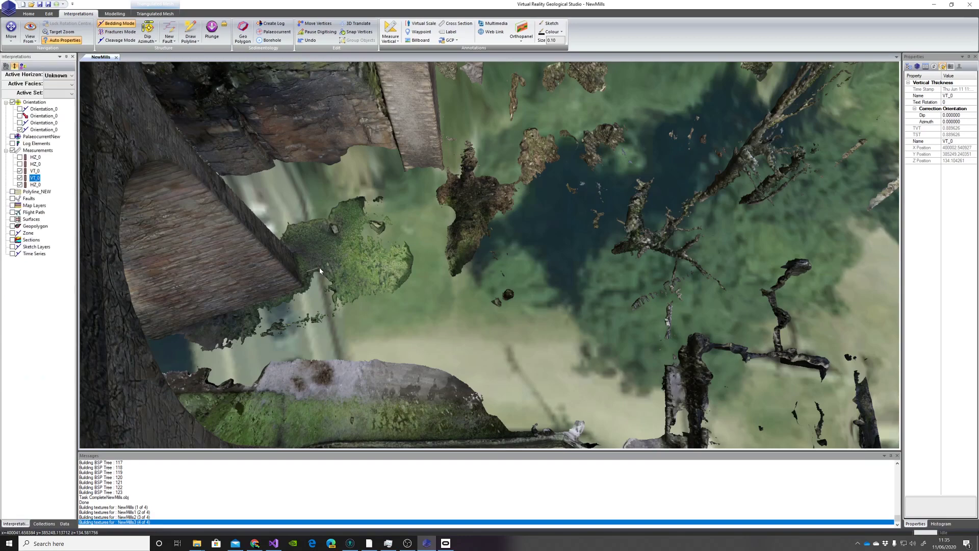
click(35, 185)
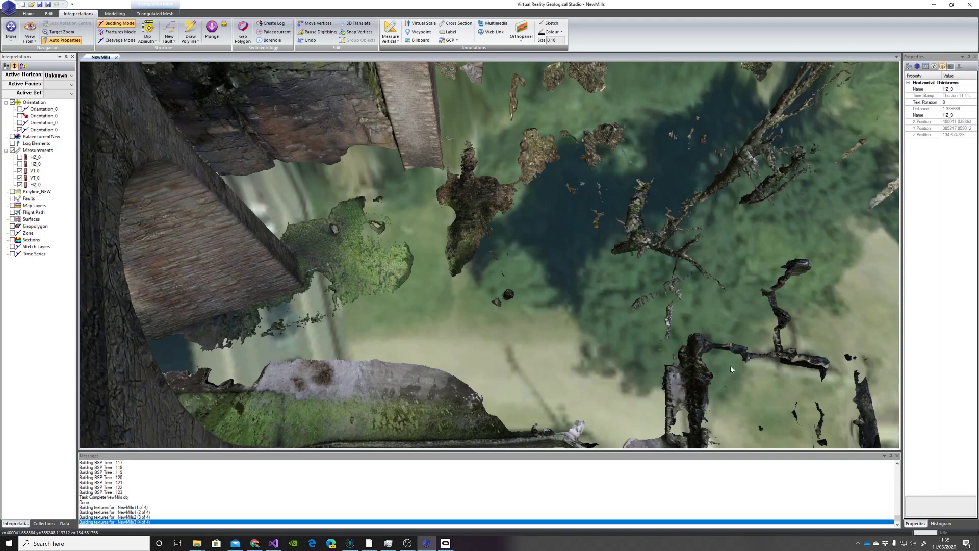
Shift the NewMills.obj mesh sideways with a translation transform of 1 in X.
drag(730, 365, 649, 363)
scroll(650, 363, down, 4)
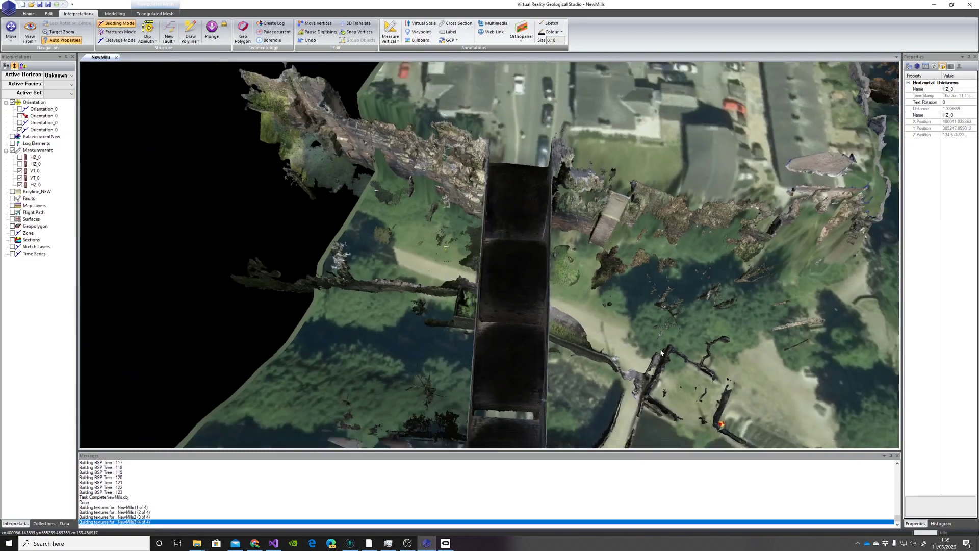
middle_drag(618, 326, 558, 320)
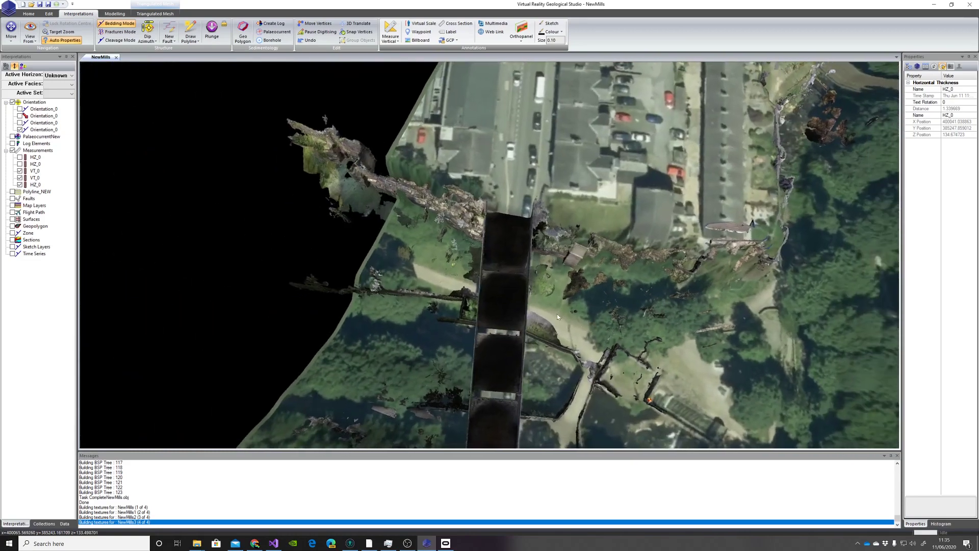
drag(589, 327, 688, 327)
scroll(687, 329, up, 3)
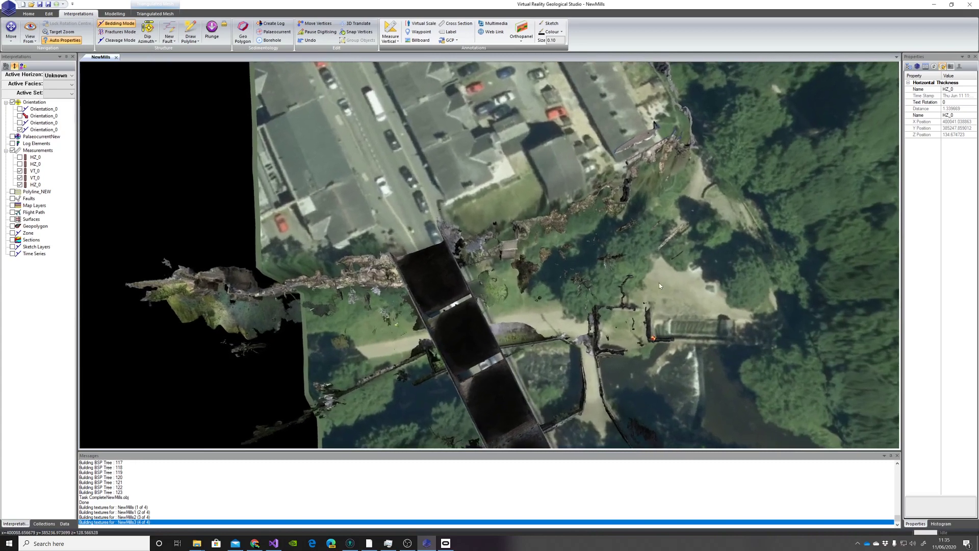
right_drag(659, 282, 651, 274)
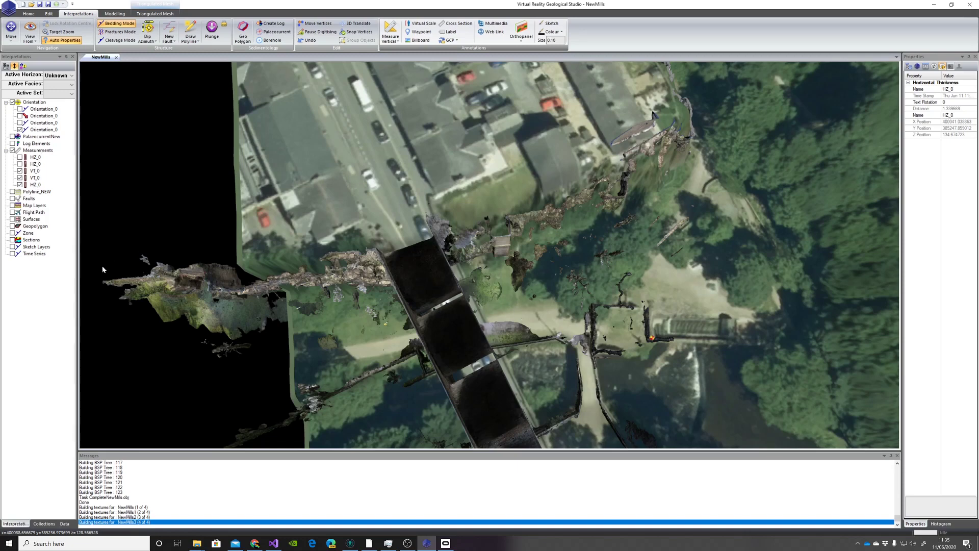
click(64, 523)
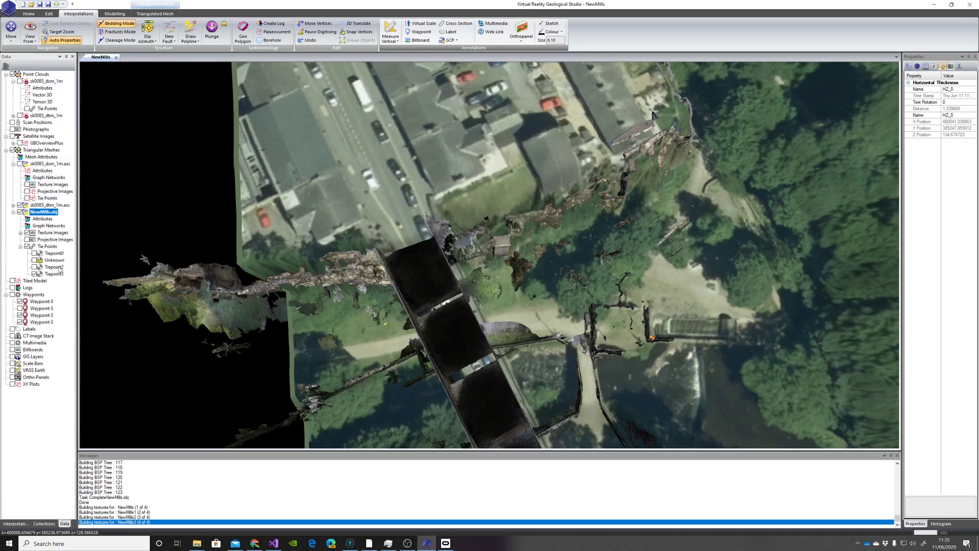
right_click(39, 212)
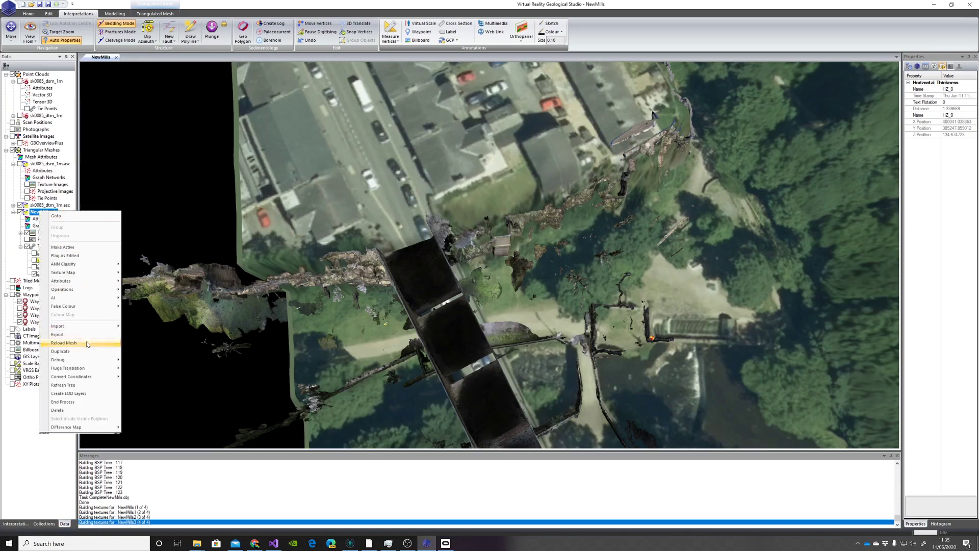
mouse_move(84, 289)
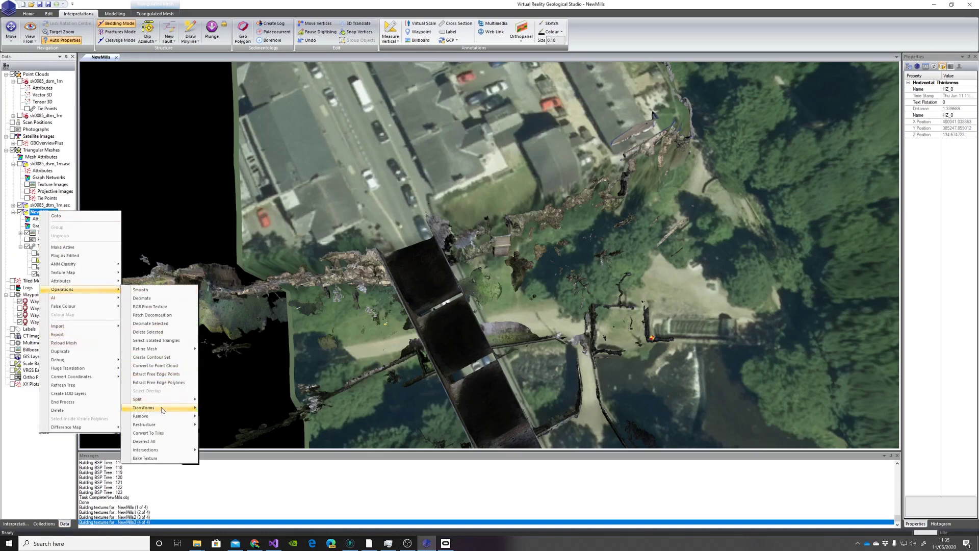
mouse_move(162, 410)
click(219, 425)
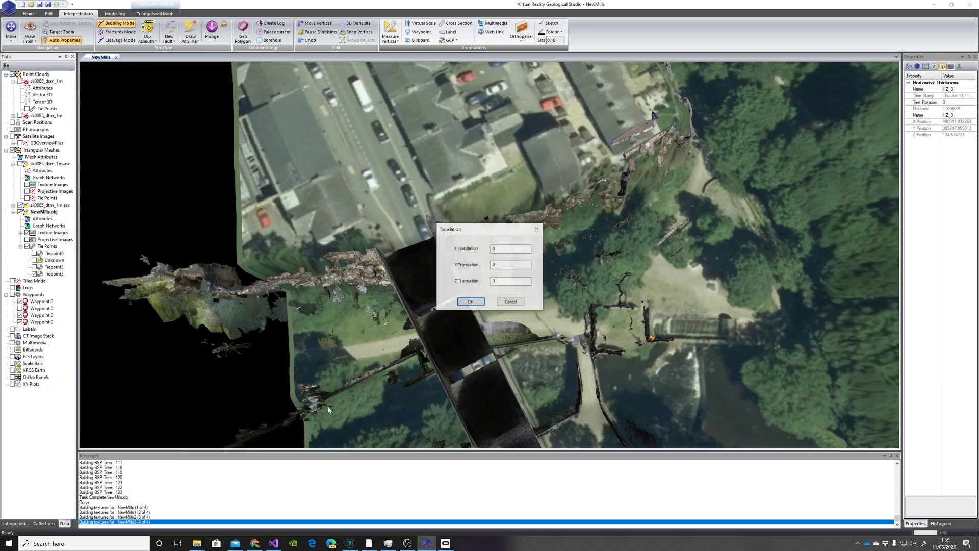
click(497, 249)
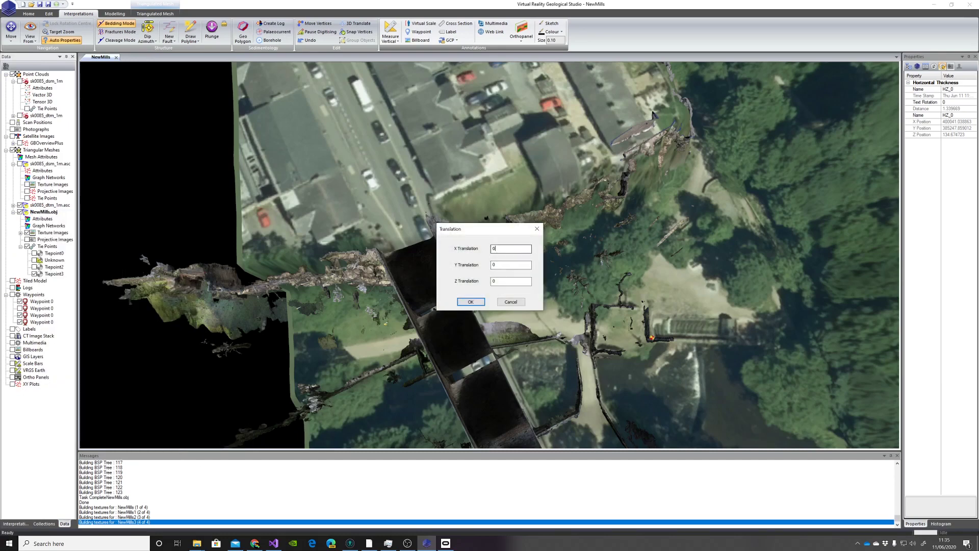
key(BackSpace)
text(1)
click(471, 301)
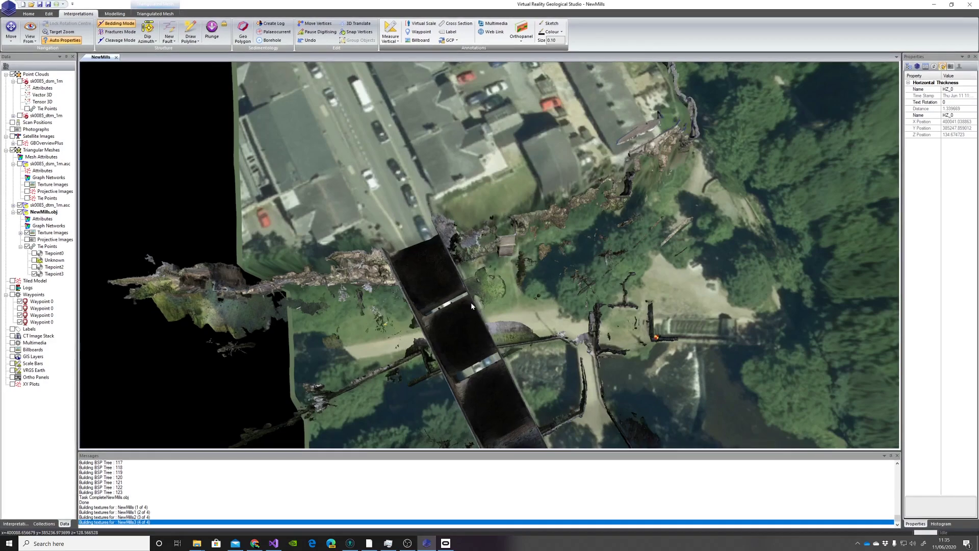
Examine the repositioned bridge model against the textured terrain, checking the road ends, arches, rock face and riverside paths.
drag(487, 278, 723, 87)
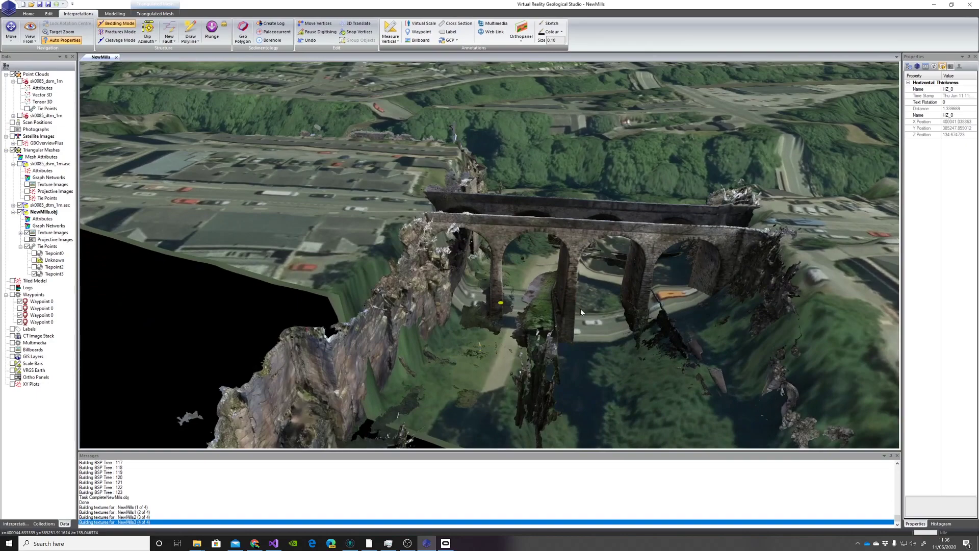
drag(581, 308, 371, 291)
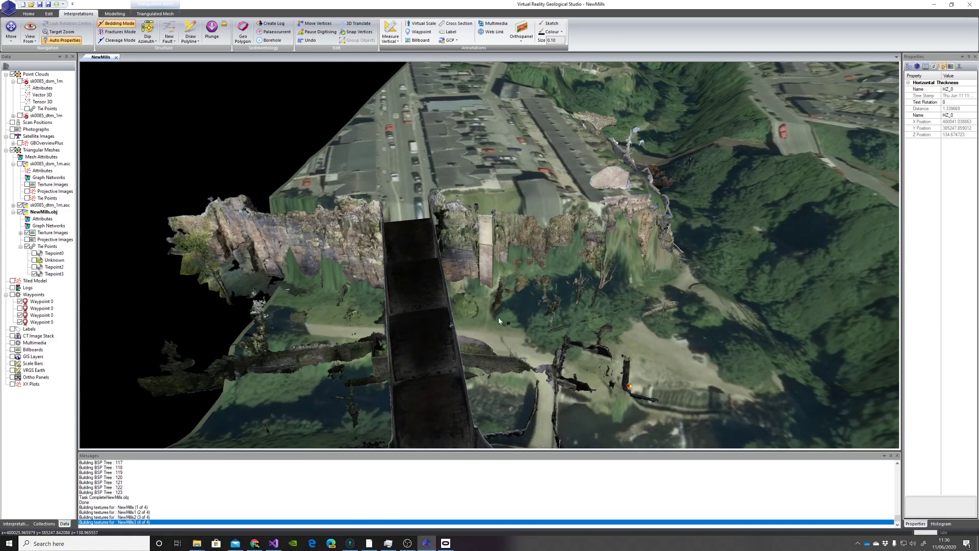
scroll(498, 317, down, 3)
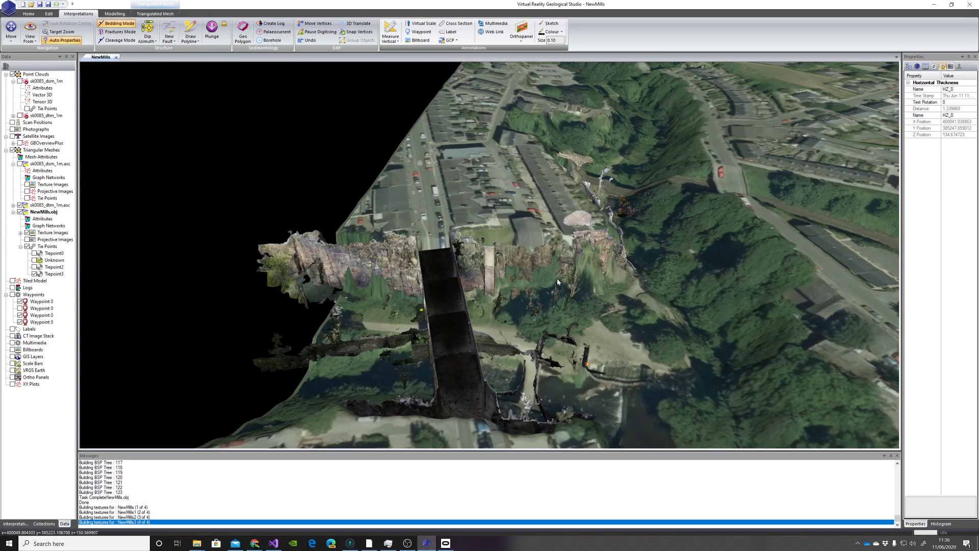
drag(586, 308, 575, 261)
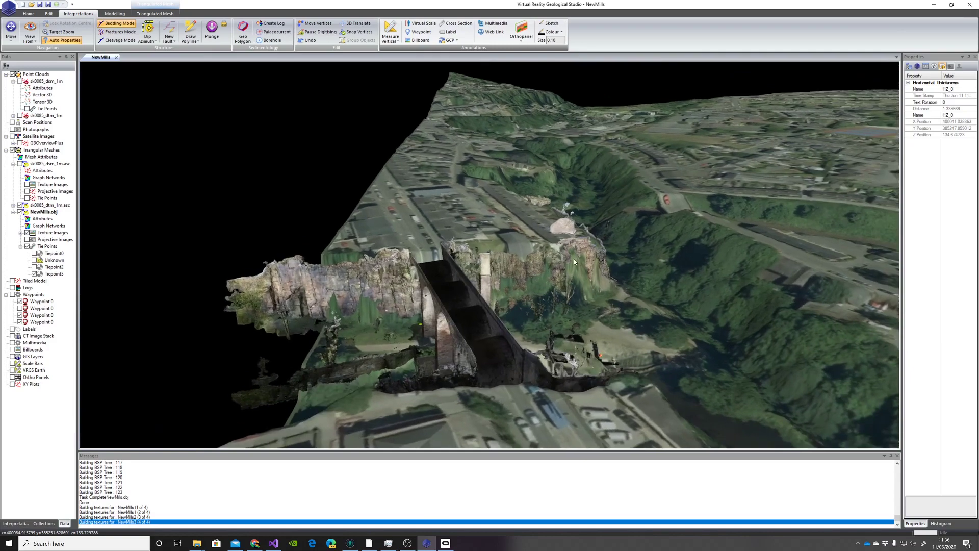
drag(628, 284, 527, 263)
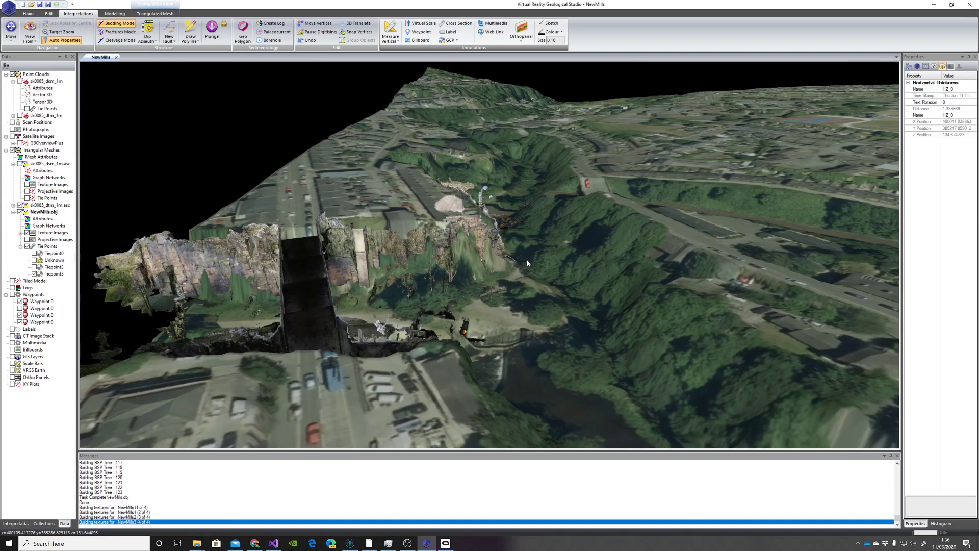
mouse_move(463, 299)
mouse_down()
mouse_move(457, 244)
mouse_move(459, 292)
mouse_up()
scroll(459, 292, up, 2)
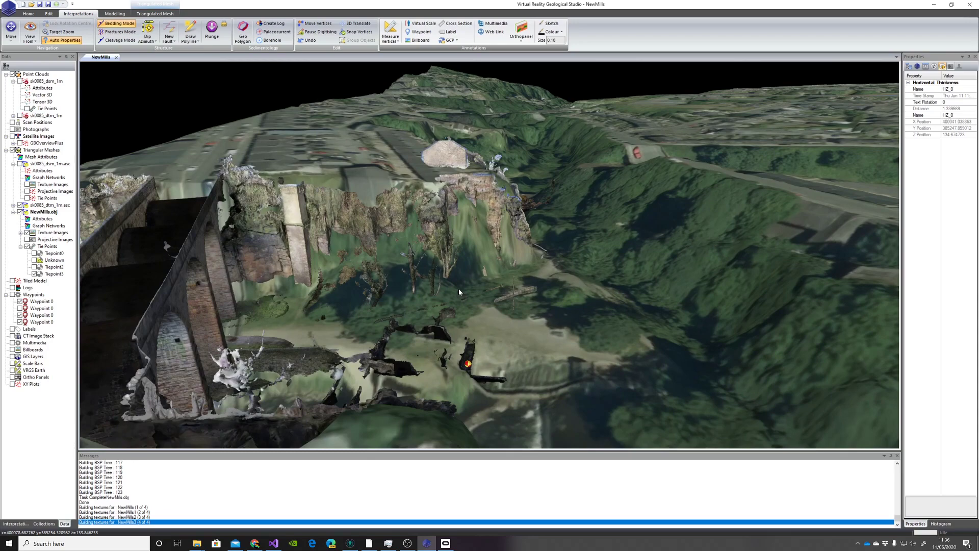
drag(458, 293, 335, 282)
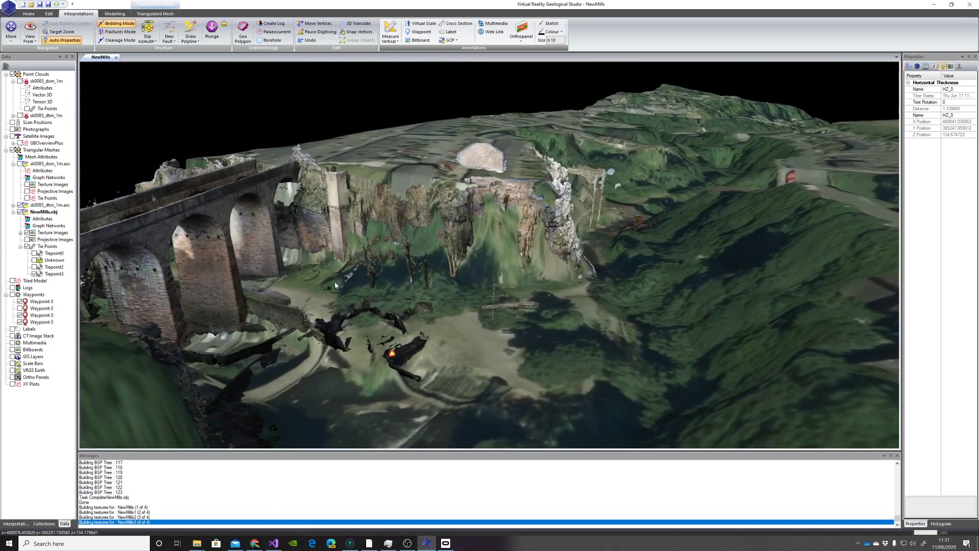